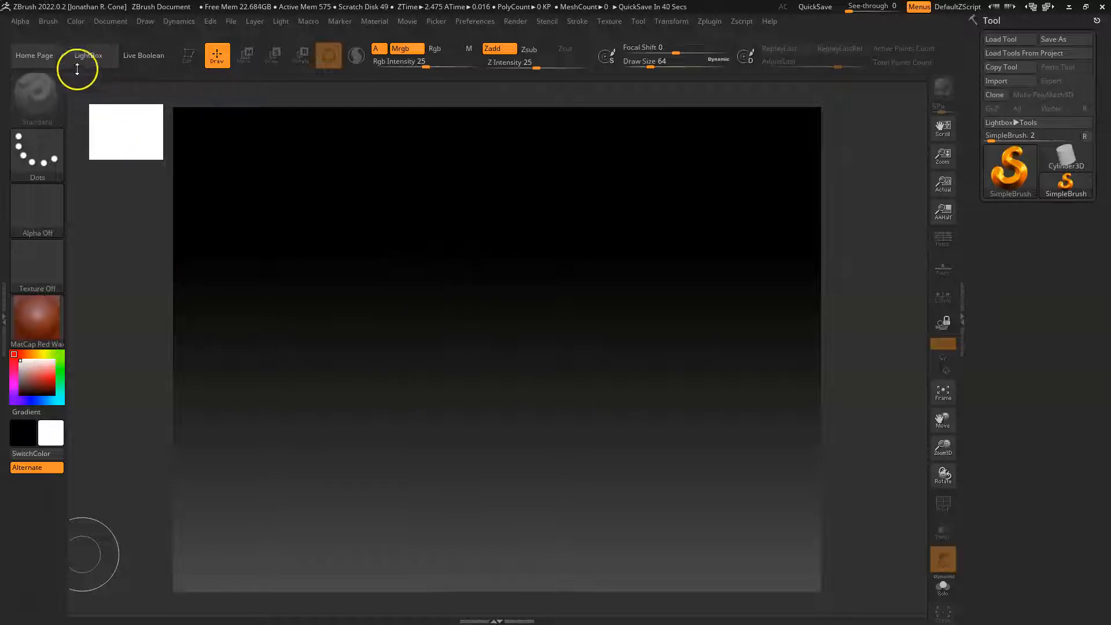
# Open the recent project cone_sculptrisPro2.zpr without saving changes to the current project.
pyautogui.press(',')
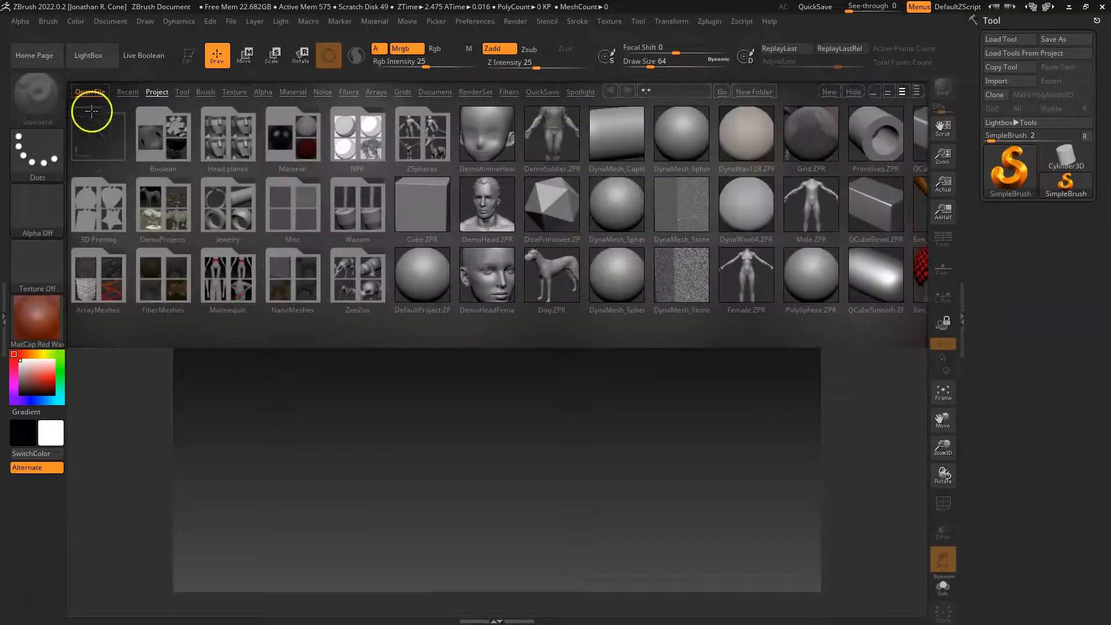
pyautogui.click(128, 92)
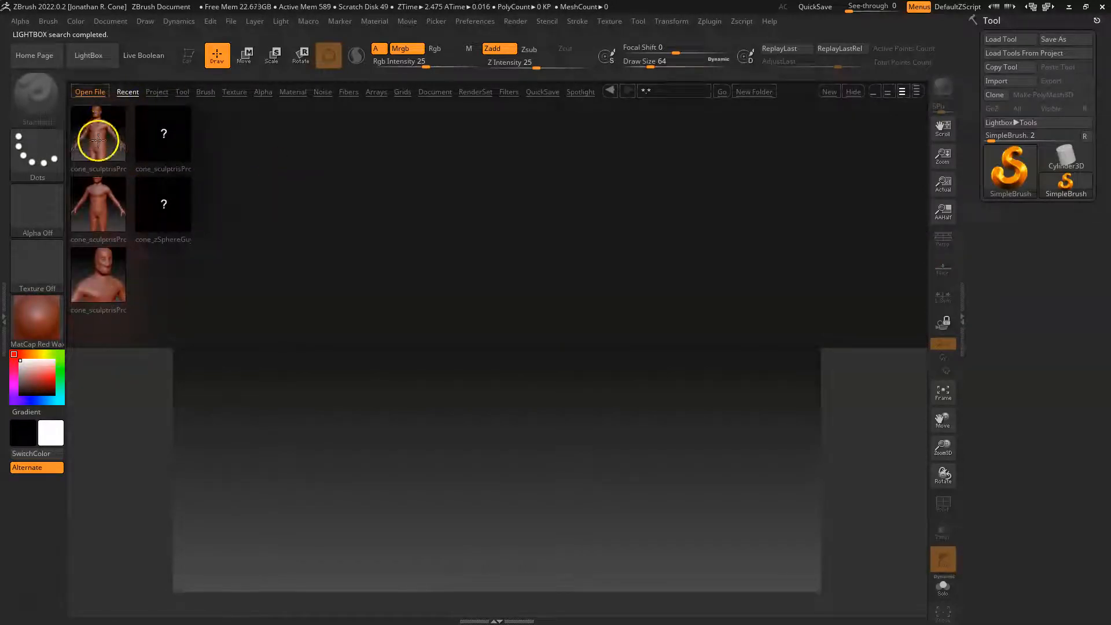
pyautogui.doubleClick(119, 142)
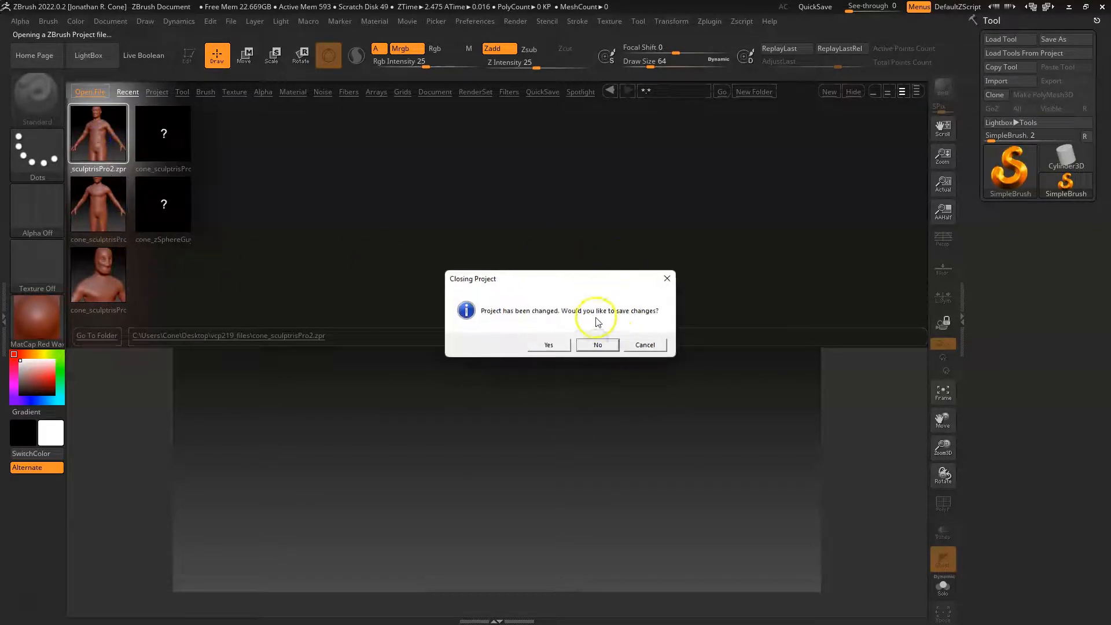
pyautogui.click(597, 346)
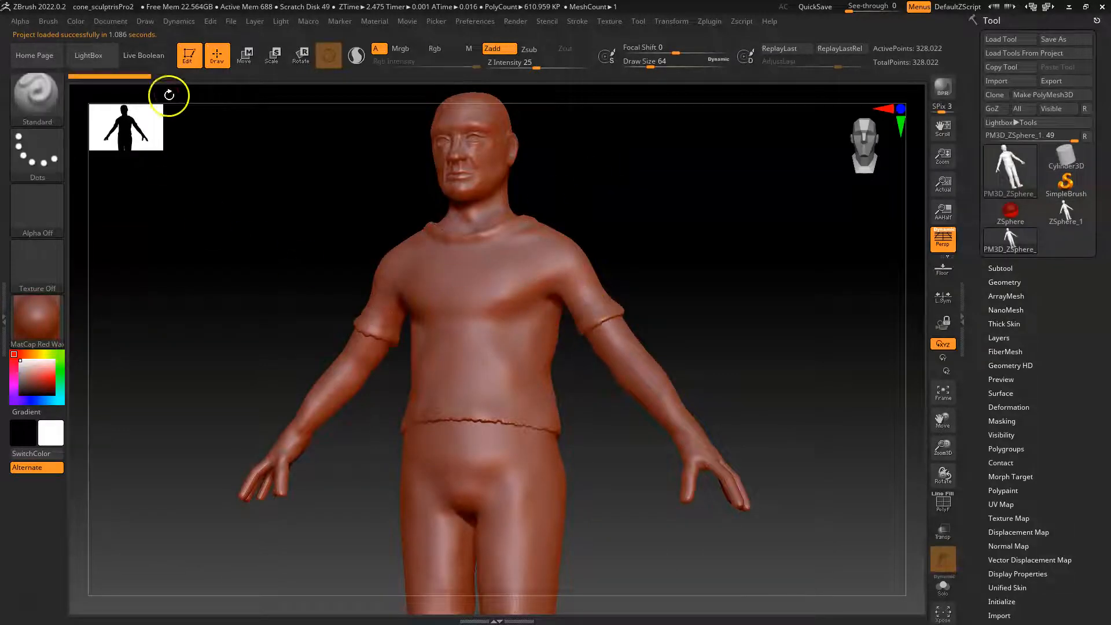
# Open the recent project cone_sculptrisPro1.zpr and discard changes to the current project.
pyautogui.press(',')
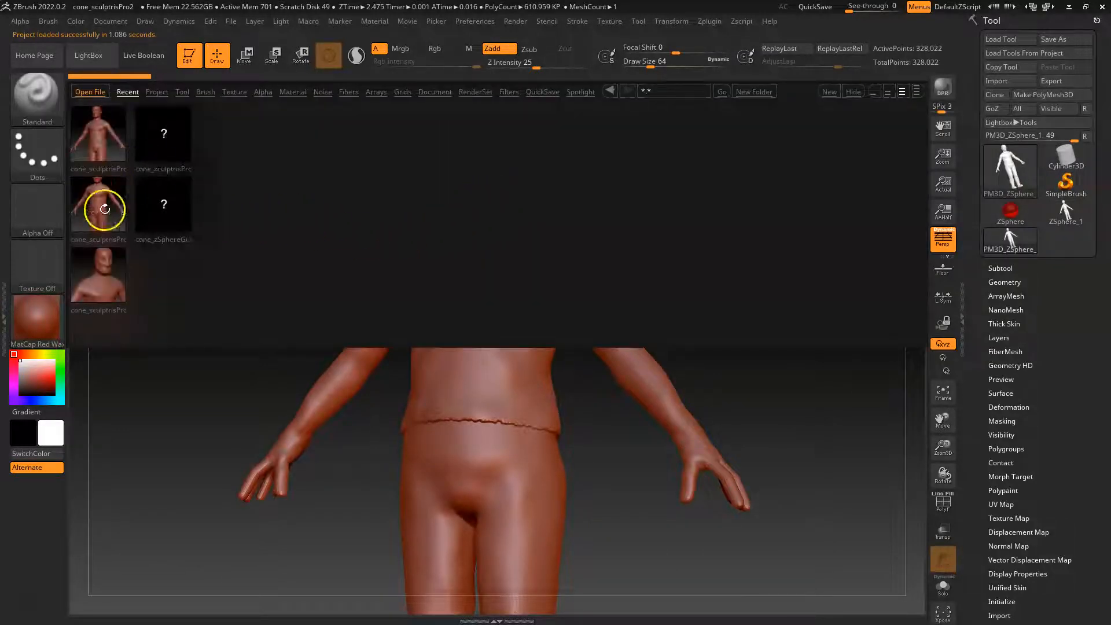
pyautogui.doubleClick(107, 215)
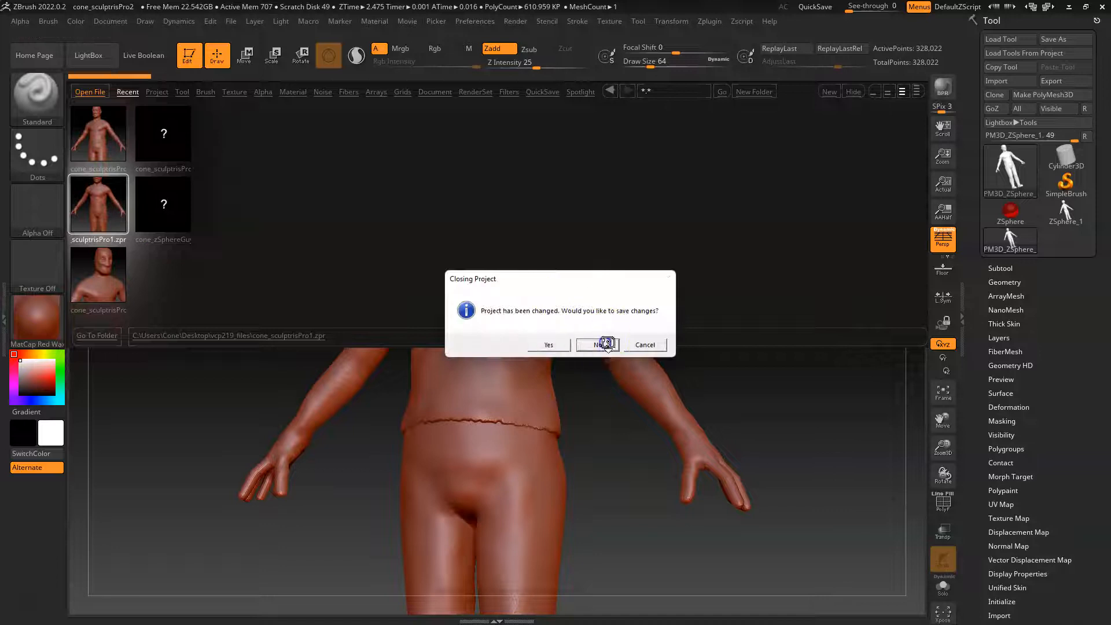
pyautogui.click(600, 345)
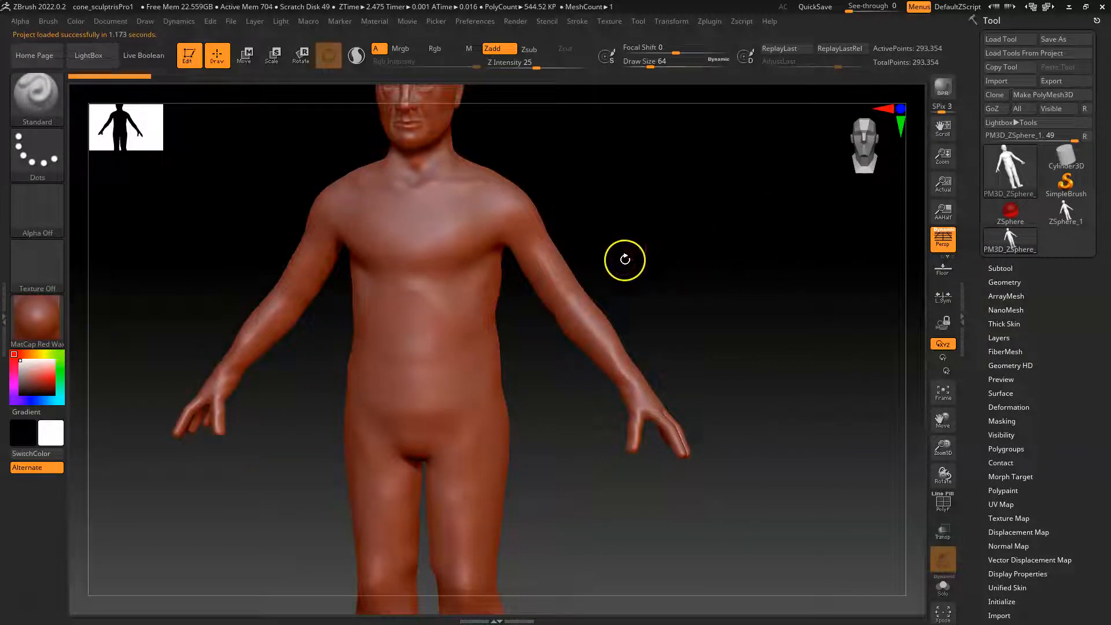
# Restrict view rotation to the Y axis and turn the figure to a three-quarter view.
pyautogui.moveTo(650, 223)
pyautogui.keyDown('alt'); pyautogui.mouseDown()
pyautogui.moveTo(679, 342)
pyautogui.moveTo(707, 334)
pyautogui.moveTo(685, 322)
pyautogui.moveTo(618, 372)
pyautogui.moveTo(672, 255)
pyautogui.moveTo(692, 297)
pyautogui.moveTo(694, 285)
pyautogui.moveTo(652, 273)
pyautogui.moveTo(660, 330)
pyautogui.moveTo(559, 332)
pyautogui.moveTo(627, 335)
pyautogui.moveTo(885, 300)
pyautogui.mouseUp(); pyautogui.keyUp('alt')
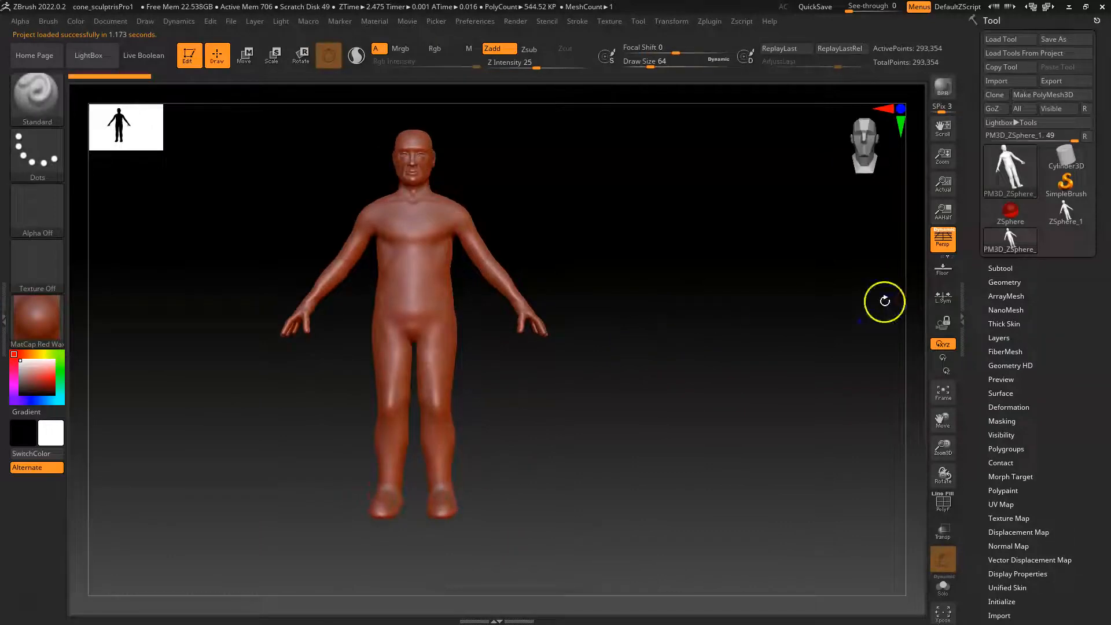
pyautogui.keyDown('alt'); pyautogui.moveTo(585, 268); pyautogui.dragTo(618, 324); pyautogui.keyUp('alt')
pyautogui.click(943, 246)
pyautogui.click(943, 247)
pyautogui.moveTo(667, 411)
pyautogui.mouseDown()
pyautogui.moveTo(707, 412)
pyautogui.moveTo(685, 332)
pyautogui.moveTo(704, 345)
pyautogui.moveTo(694, 318)
pyautogui.moveTo(707, 302)
pyautogui.mouseUp()
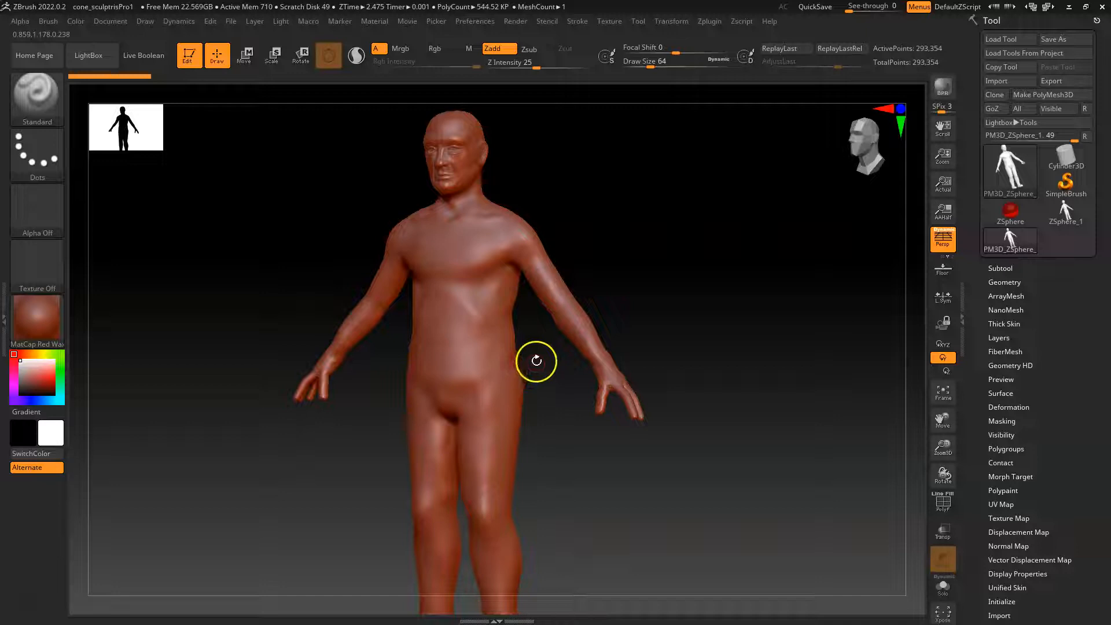
# Turn on PolyFrame and examine the polygroups on the figure's legs, torso, arms and back.
pyautogui.hotkey('shift', 'f')
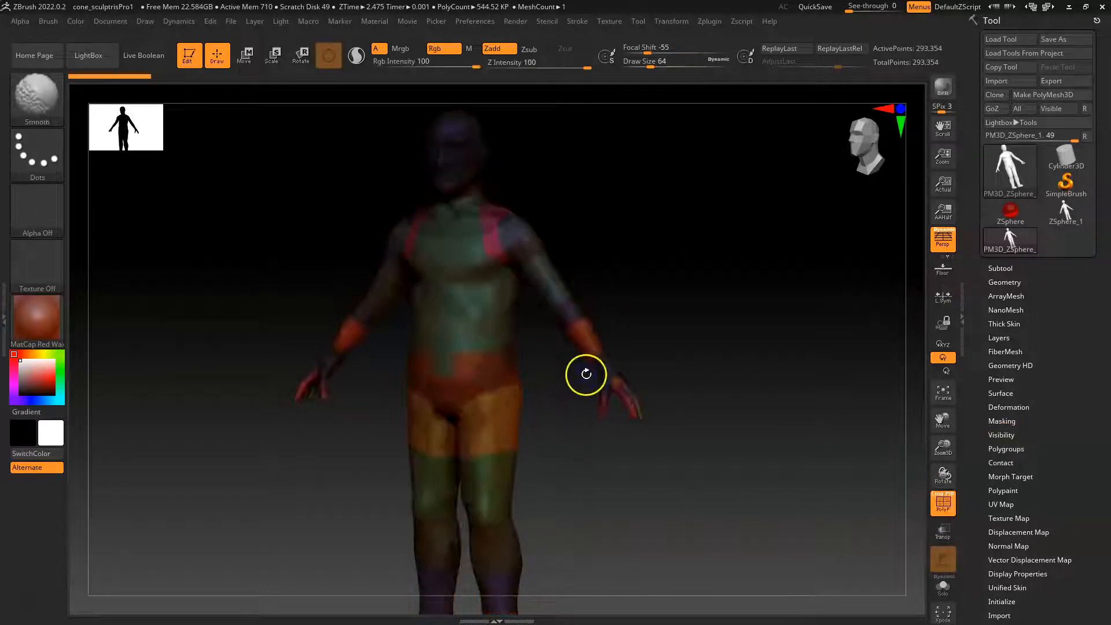
pyautogui.moveTo(598, 231)
pyautogui.keyDown('shift'); pyautogui.mouseDown()
pyautogui.moveTo(613, 269)
pyautogui.moveTo(623, 266)
pyautogui.moveTo(625, 350)
pyautogui.moveTo(592, 348)
pyautogui.moveTo(574, 390)
pyautogui.moveTo(580, 256)
pyautogui.moveTo(459, 200)
pyautogui.mouseUp(); pyautogui.keyUp('shift')
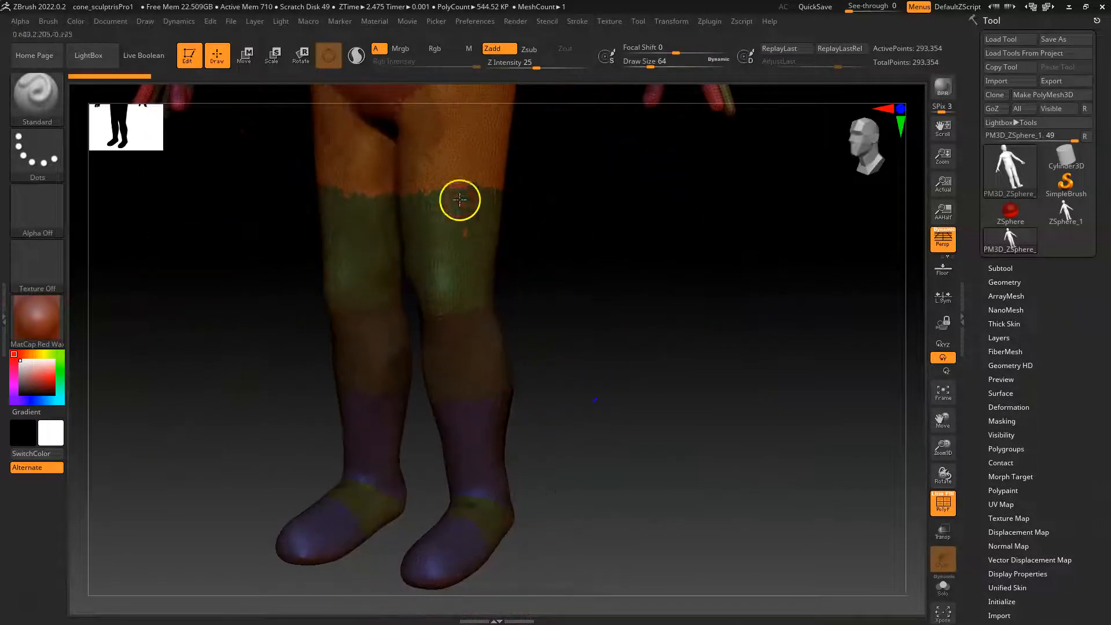
pyautogui.moveTo(544, 174); pyautogui.dragTo(608, 503)
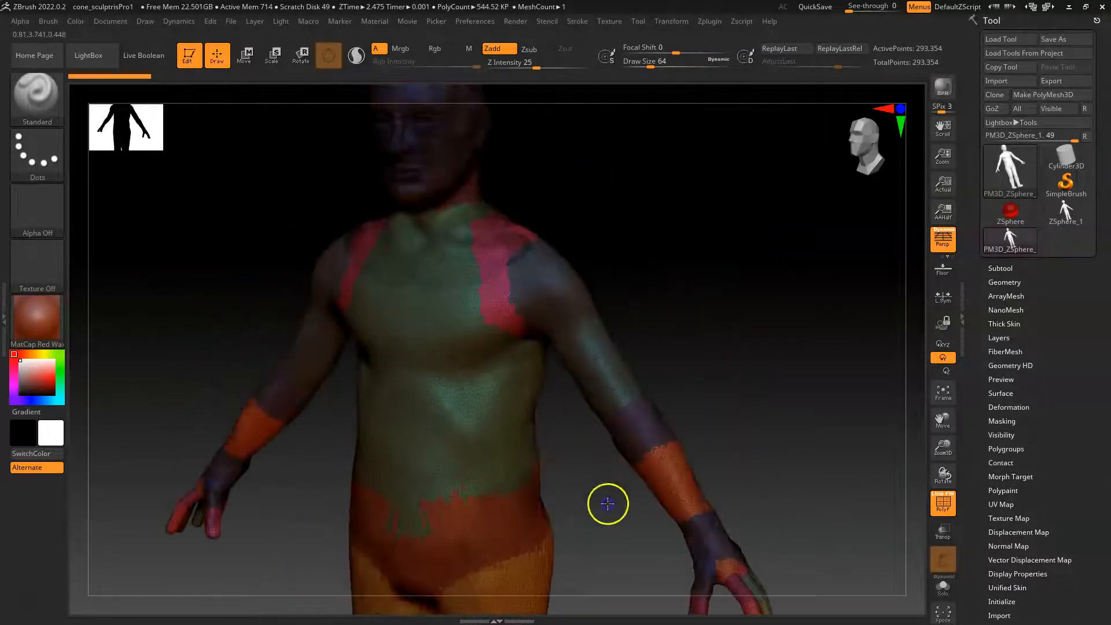
pyautogui.moveTo(750, 315); pyautogui.dragTo(397, 388)
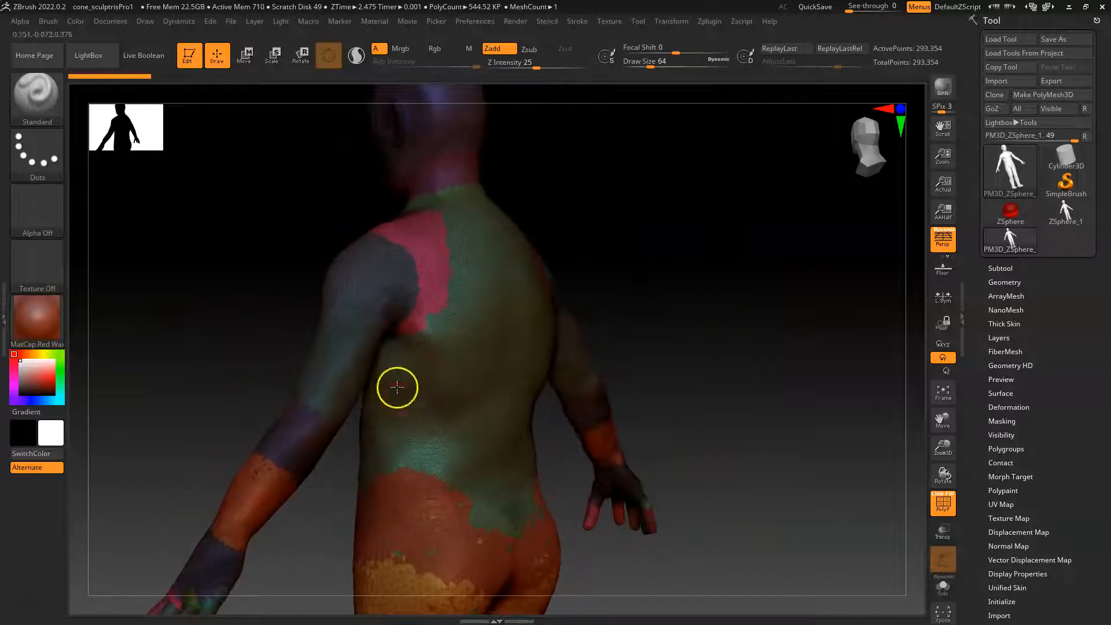
pyautogui.moveTo(595, 263); pyautogui.dragTo(702, 261)
pyautogui.click(386, 326)
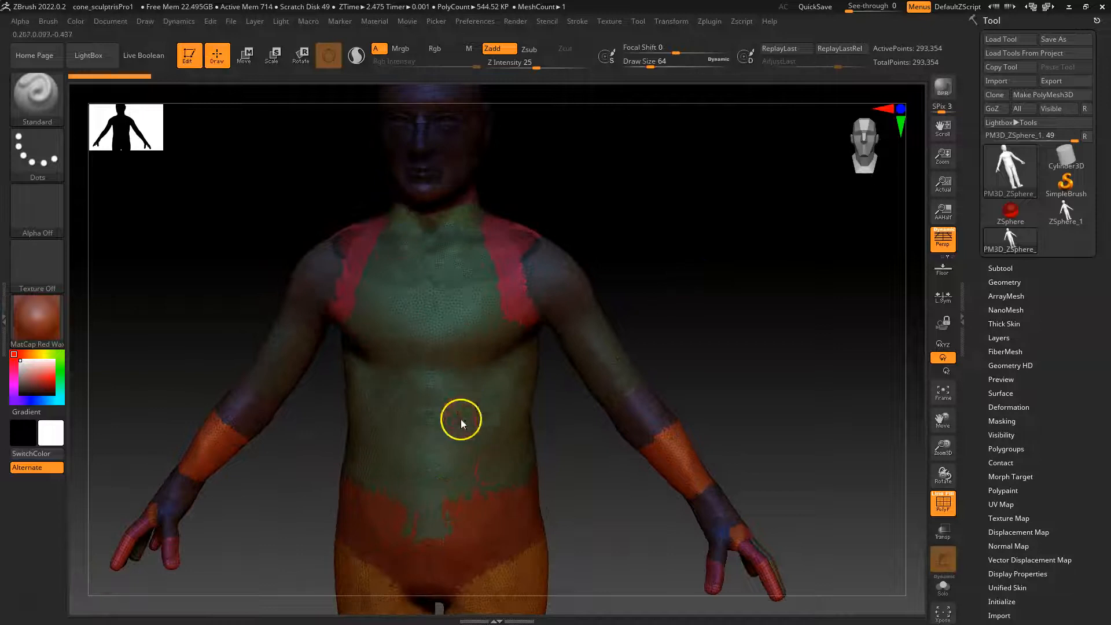
pyautogui.moveTo(518, 417)
pyautogui.mouseDown()
pyautogui.moveTo(414, 196)
pyautogui.moveTo(626, 347)
pyautogui.moveTo(662, 350)
pyautogui.moveTo(729, 392)
pyautogui.mouseUp()
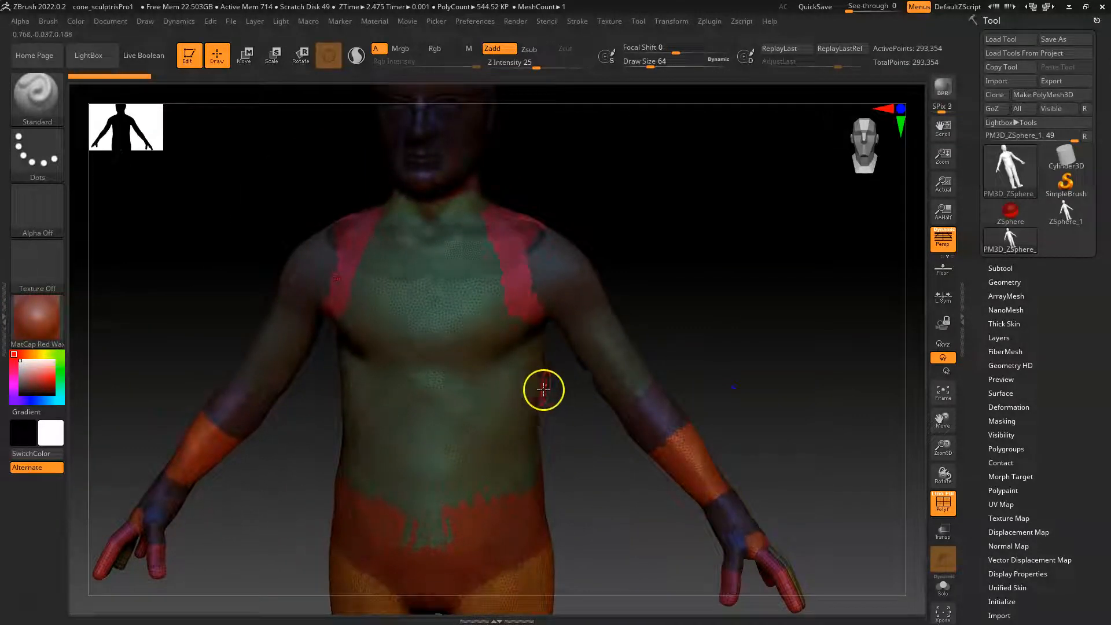
pyautogui.moveTo(583, 356); pyautogui.dragTo(569, 345)
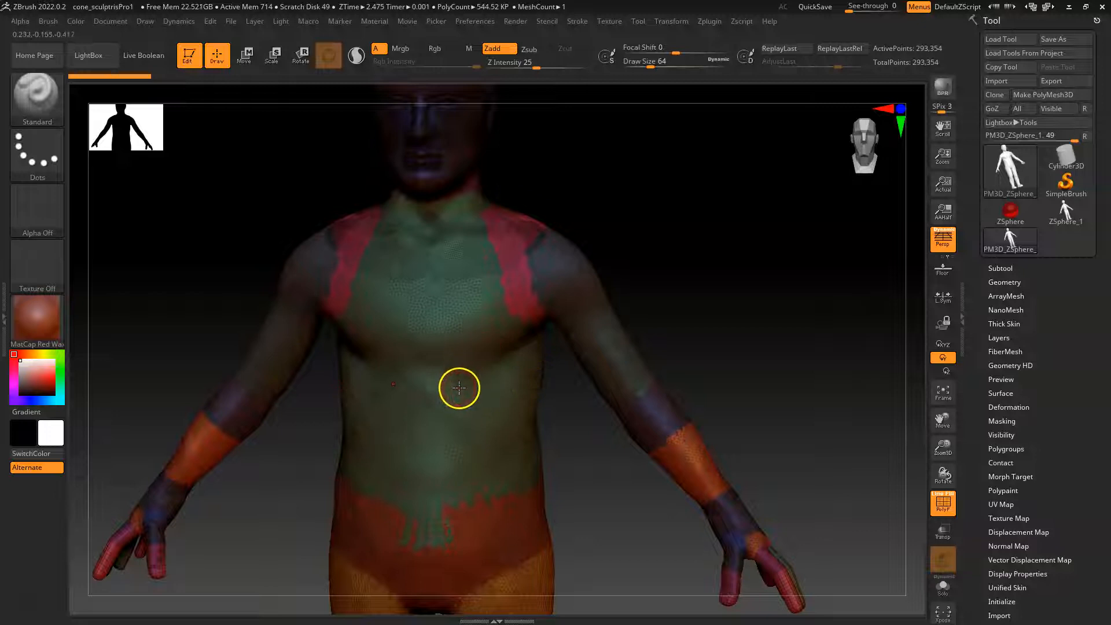
# Isolate the upper arms with a rectangular selection and the chest by its polygroup, restoring the whole figure after each.
pyautogui.keyDown('ctrl'); pyautogui.keyDown('shift'); pyautogui.moveTo(671, 216); pyautogui.dragTo(571, 367); pyautogui.keyUp('shift'); pyautogui.keyUp('ctrl')
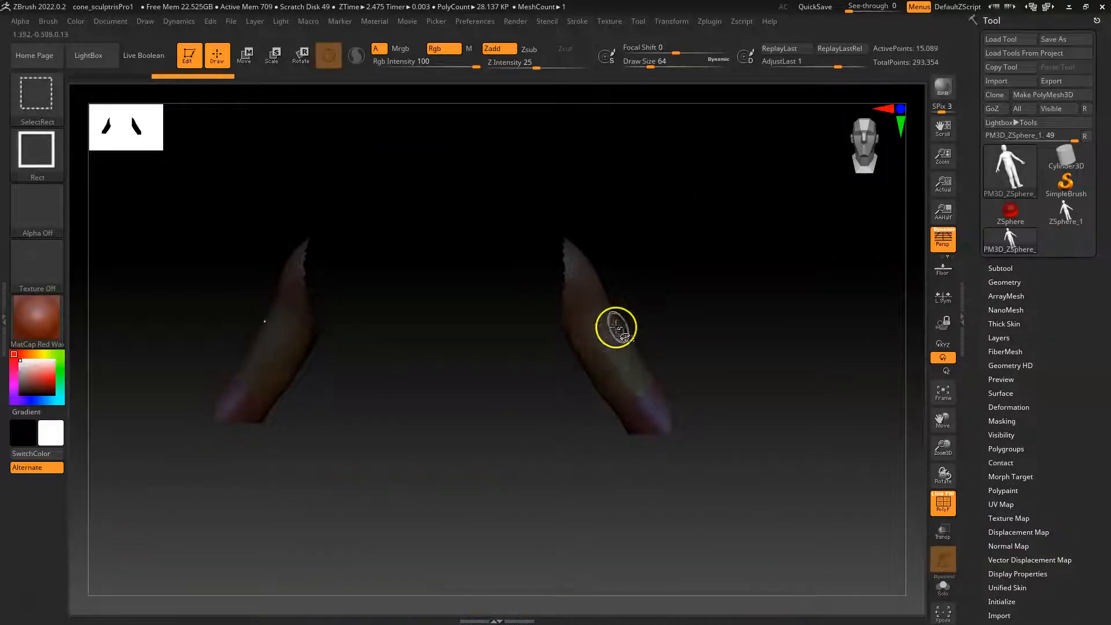
pyautogui.keyDown('ctrl'); pyautogui.keyDown('shift'); pyautogui.click(756, 248); pyautogui.keyUp('shift'); pyautogui.keyUp('ctrl')
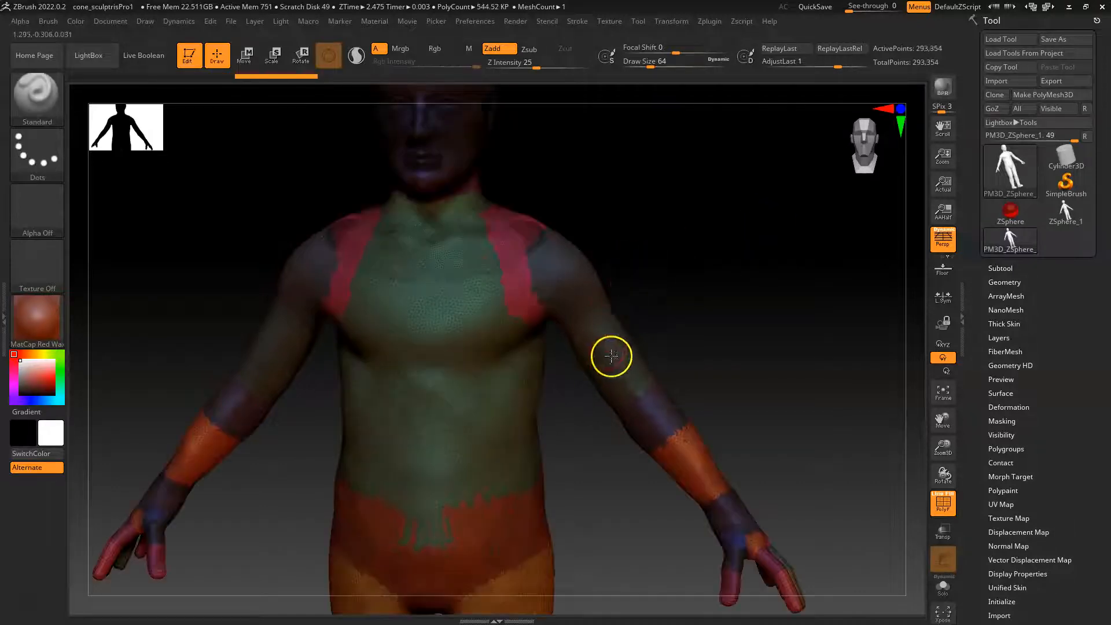
pyautogui.hotkey('ctrl', 'shift')
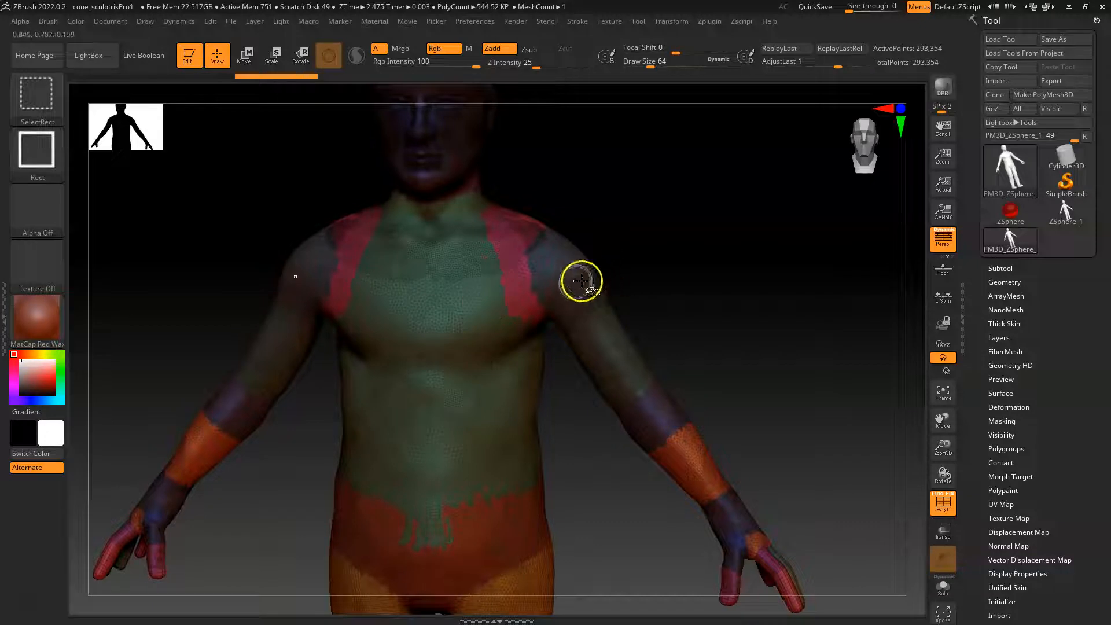
pyautogui.keyDown('ctrl'); pyautogui.keyDown('shift'); pyautogui.click(442, 343); pyautogui.keyUp('shift'); pyautogui.keyUp('ctrl')
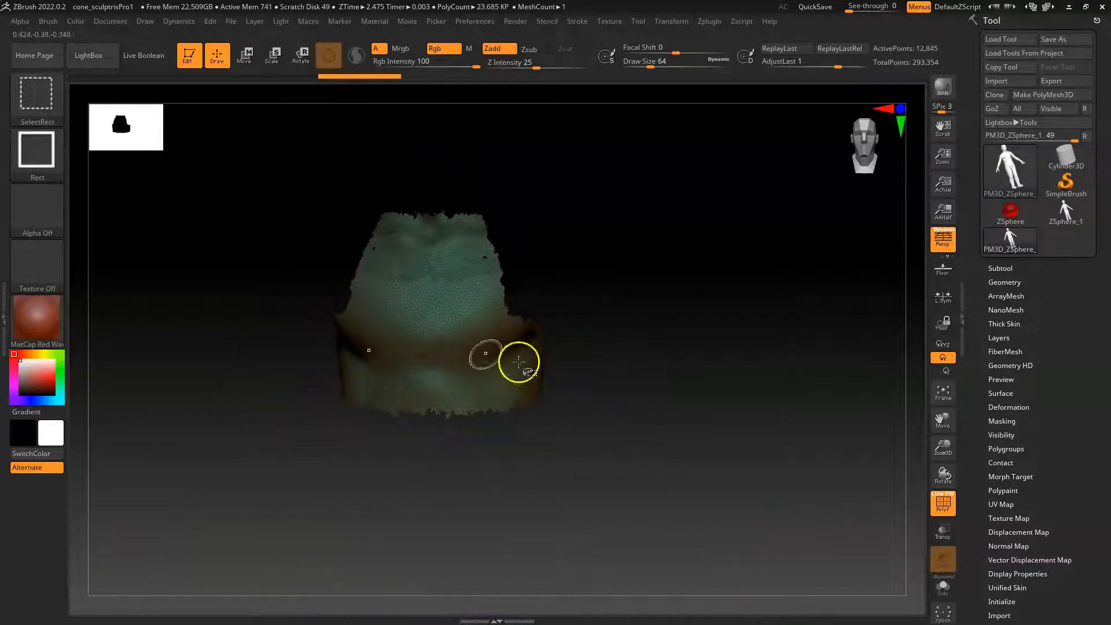
pyautogui.keyDown('ctrl'); pyautogui.keyDown('shift'); pyautogui.click(678, 329); pyautogui.keyUp('shift'); pyautogui.keyUp('ctrl')
# Isolate the upper-arm polygroup, invert visibility, hide further arm and shoulder polygroups individually, and show the whole figure again.
pyautogui.keyDown('ctrl'); pyautogui.keyDown('shift'); pyautogui.click(615, 342); pyautogui.keyUp('shift'); pyautogui.keyUp('ctrl')
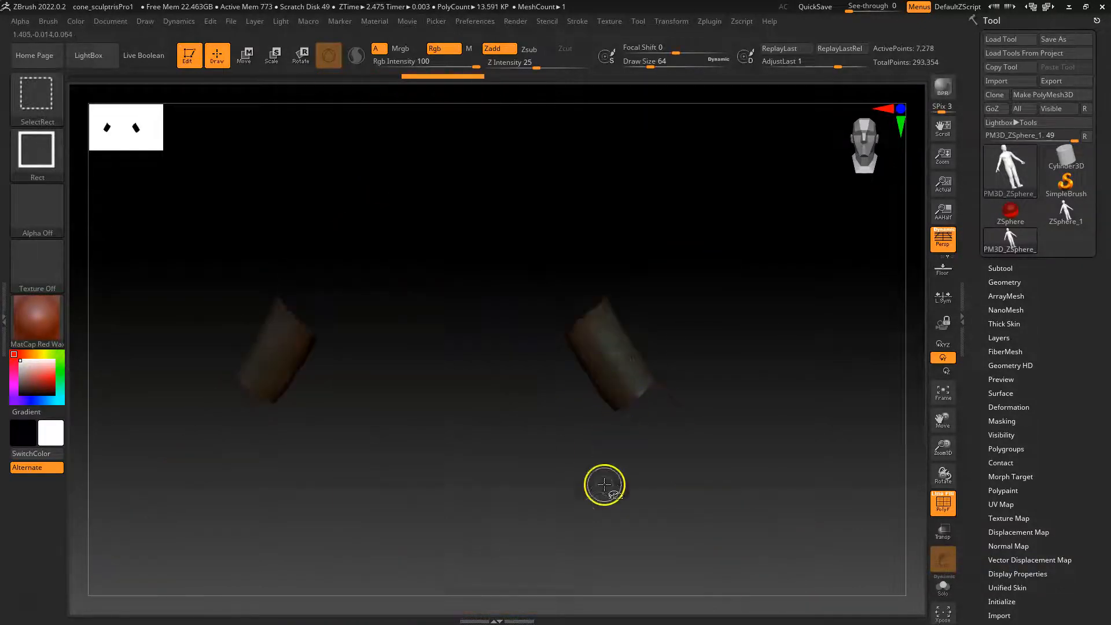
pyautogui.keyDown('ctrl'); pyautogui.keyDown('shift'); pyautogui.moveTo(742, 258); pyautogui.dragTo(731, 296); pyautogui.keyUp('shift'); pyautogui.keyUp('ctrl')
pyautogui.keyDown('ctrl'); pyautogui.keyDown('shift'); pyautogui.click(685, 466); pyautogui.keyUp('shift'); pyautogui.keyUp('ctrl')
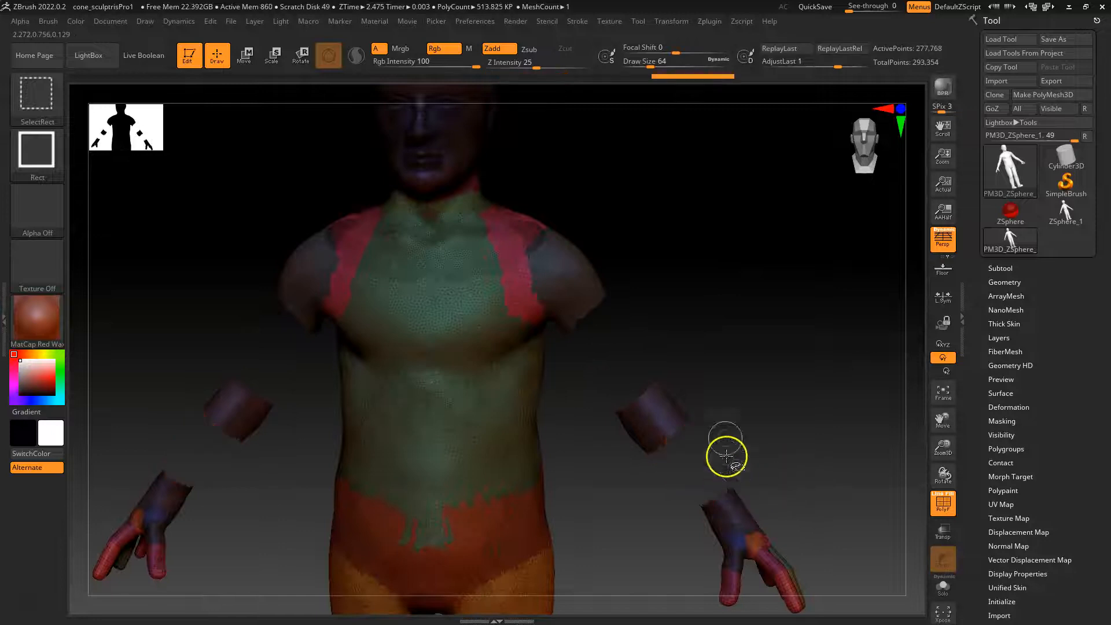
pyautogui.keyDown('ctrl'); pyautogui.keyDown('shift'); pyautogui.click(638, 443); pyautogui.keyUp('shift'); pyautogui.keyUp('ctrl')
pyautogui.keyDown('ctrl'); pyautogui.keyDown('shift'); pyautogui.click(550, 308); pyautogui.keyUp('shift'); pyautogui.keyUp('ctrl')
pyautogui.keyDown('ctrl'); pyautogui.keyDown('shift'); pyautogui.click(522, 260); pyautogui.keyUp('shift'); pyautogui.keyUp('ctrl')
pyautogui.keyDown('ctrl'); pyautogui.keyDown('shift'); pyautogui.click(743, 312); pyautogui.keyUp('shift'); pyautogui.keyUp('ctrl')
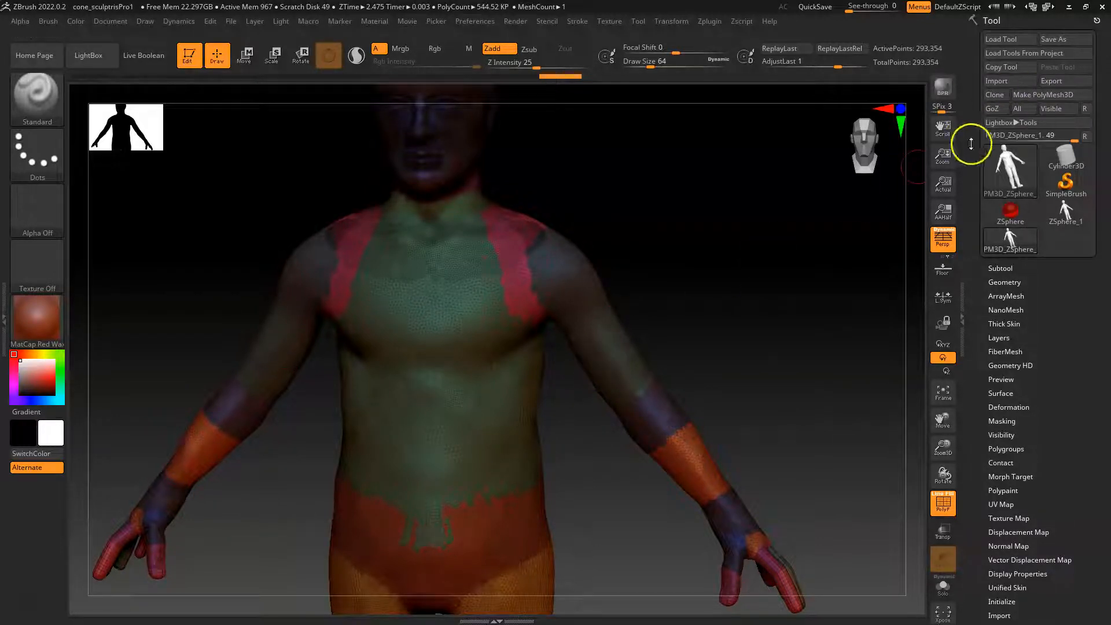
pyautogui.click(1001, 268)
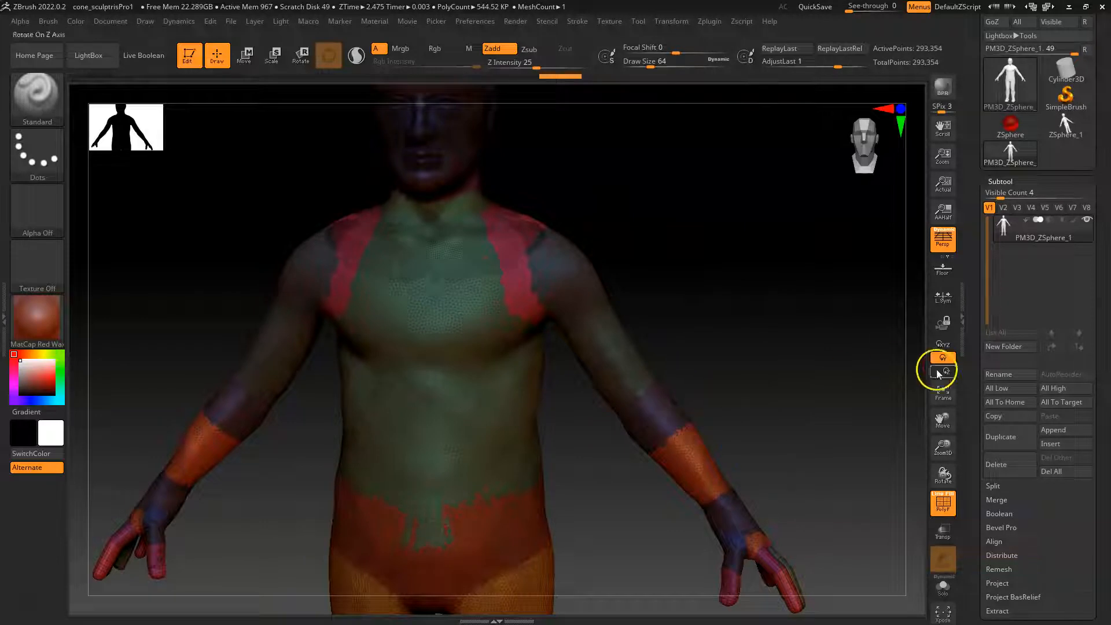
pyautogui.moveTo(972, 406); pyautogui.dragTo(962, 321)
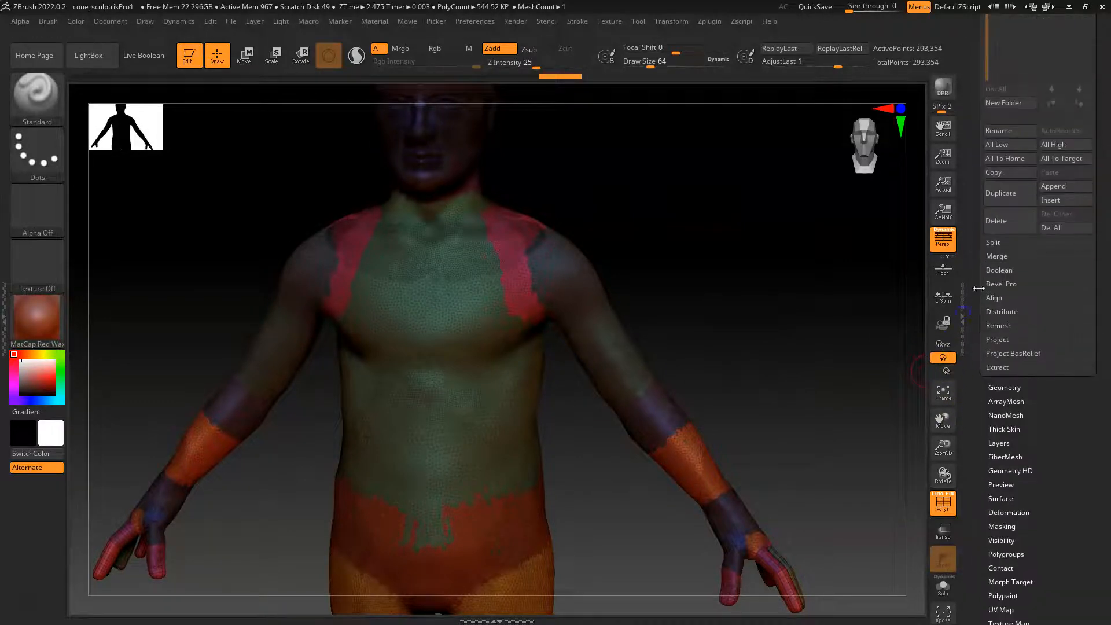
pyautogui.moveTo(983, 436); pyautogui.dragTo(983, 521)
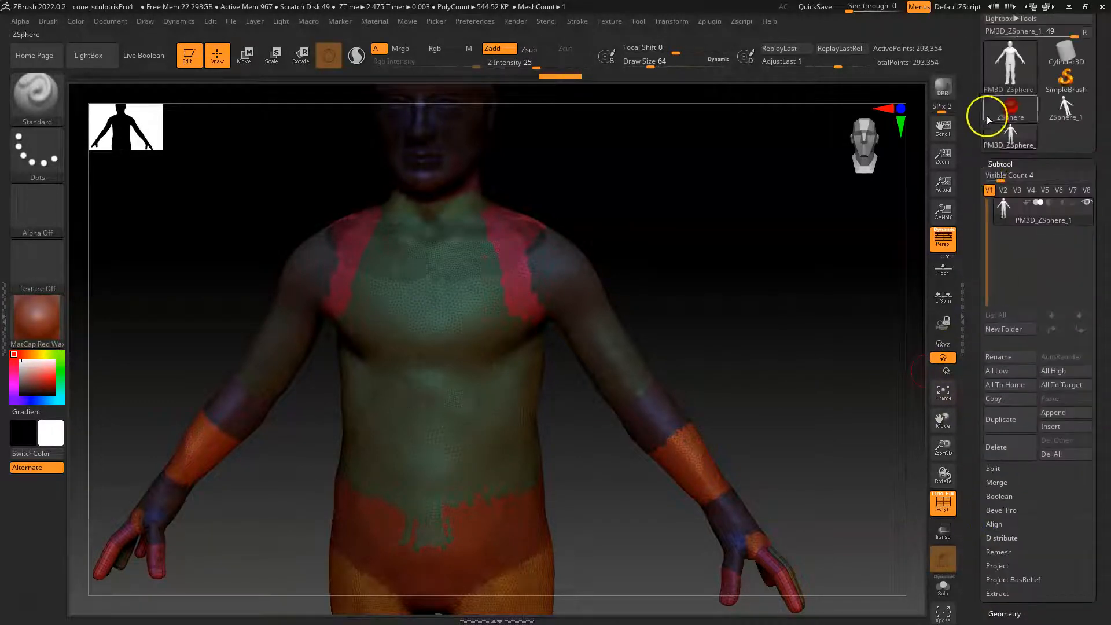
pyautogui.click(1004, 164)
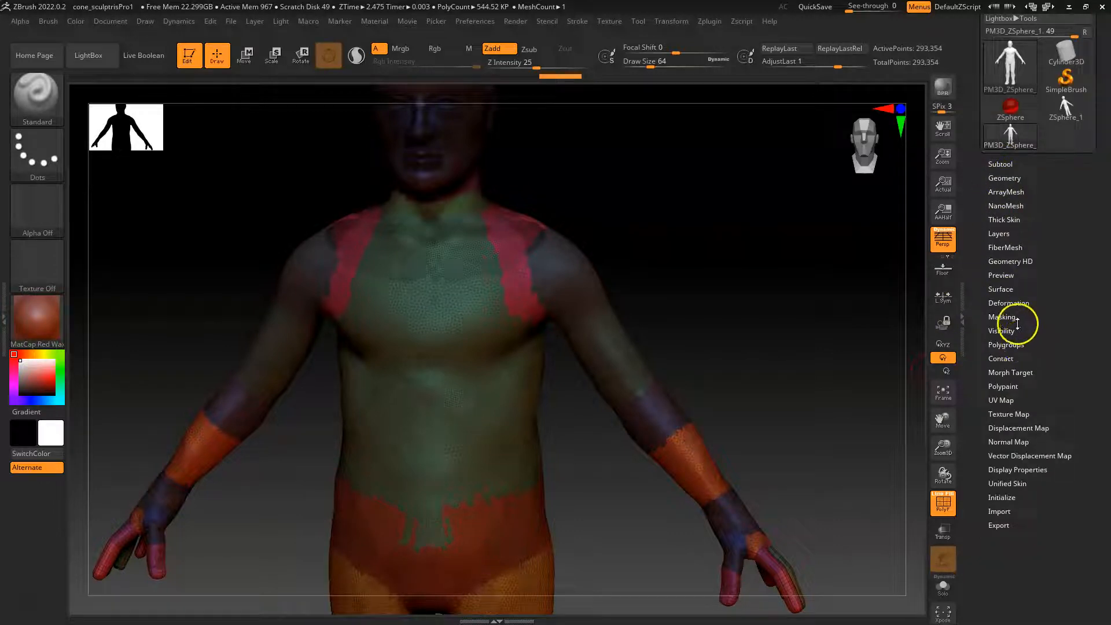
# Combine the whole figure into a single polygroup with GroupVisible and turn off PolyFrame.
pyautogui.click(1028, 344)
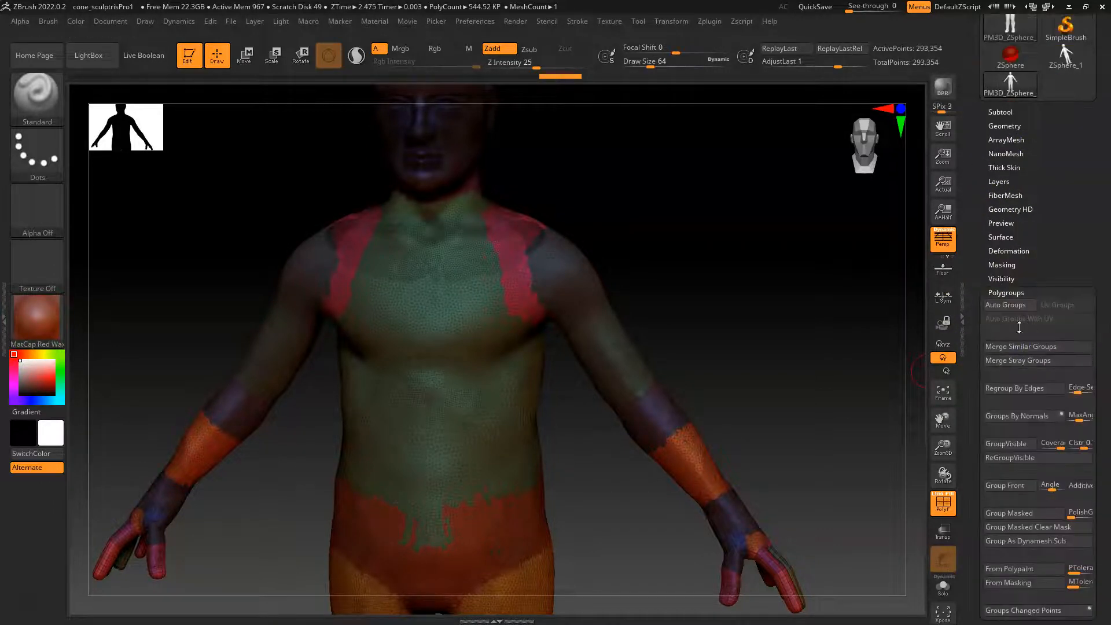
pyautogui.moveTo(967, 397); pyautogui.dragTo(969, 353)
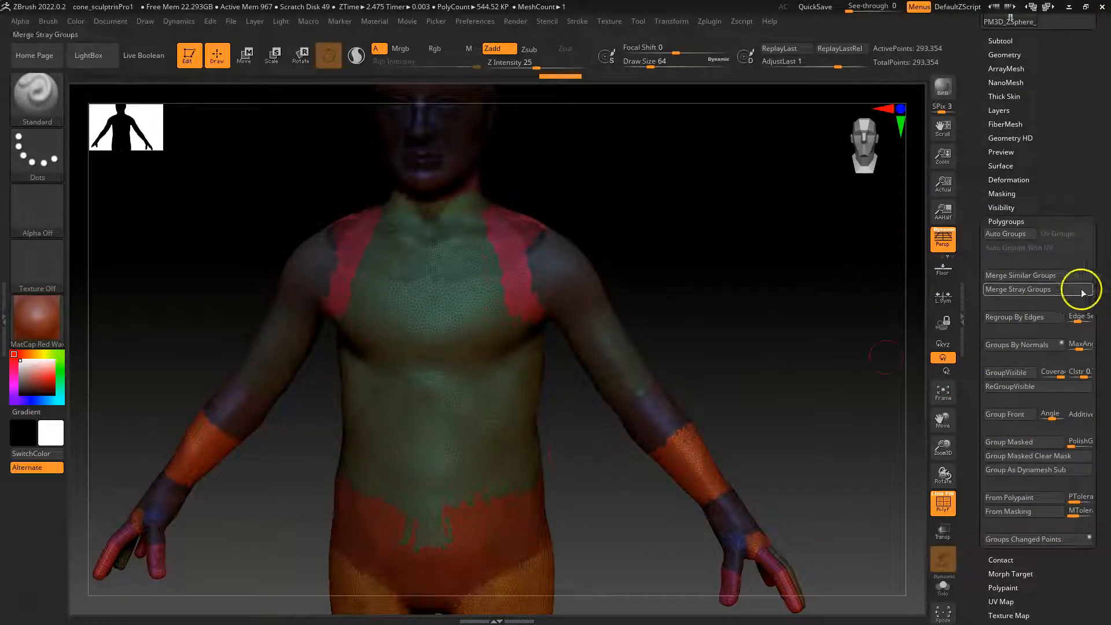
pyautogui.click(1017, 372)
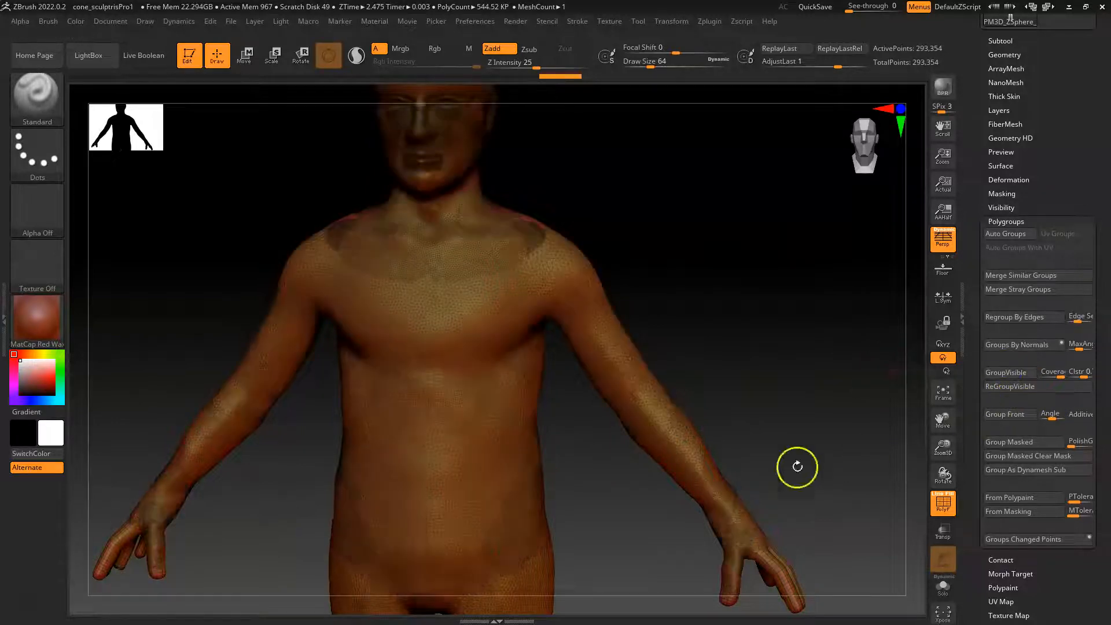
pyautogui.keyDown('alt'); pyautogui.moveTo(740, 289); pyautogui.dragTo(751, 349); pyautogui.keyUp('alt')
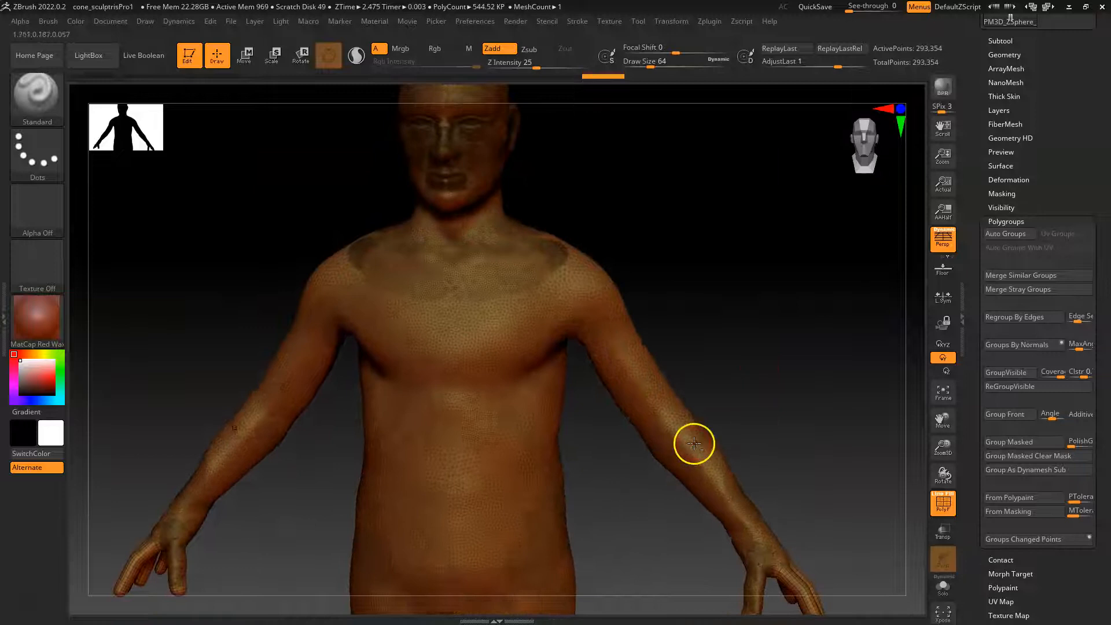
pyautogui.hotkey('shift', 'f')
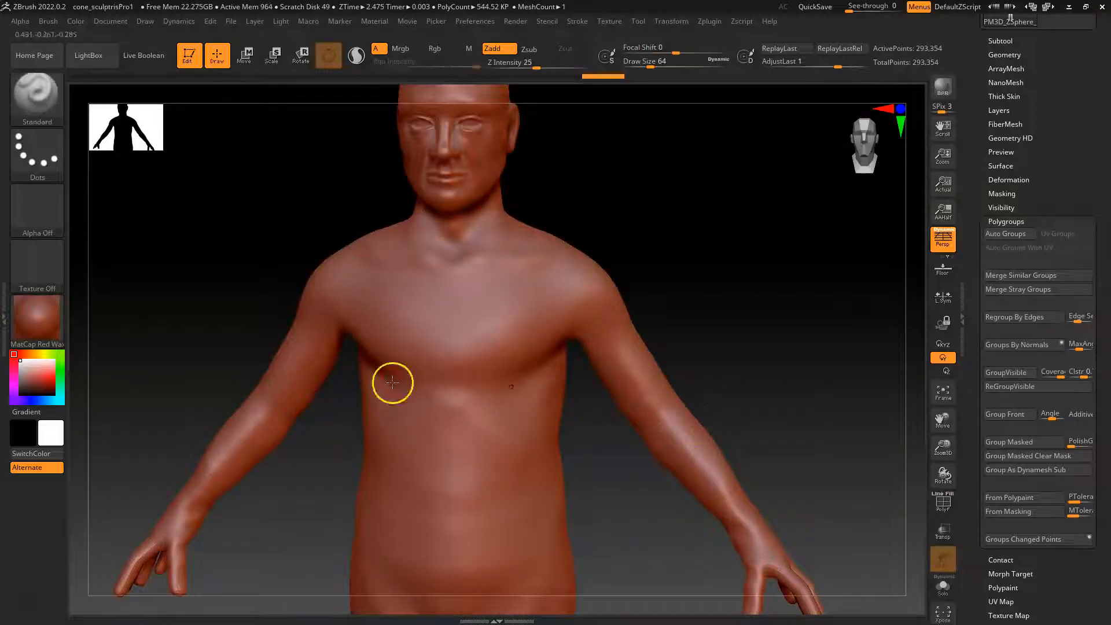
# Mask the figure's chest, shoulders and upper arms from the front, leaving a rounded neckline and short sleeves.
pyautogui.keyDown('alt'); pyautogui.moveTo(627, 255); pyautogui.dragTo(689, 266); pyautogui.keyUp('alt')
pyautogui.keyDown('alt'); pyautogui.moveTo(705, 204); pyautogui.dragTo(454, 306); pyautogui.keyUp('alt')
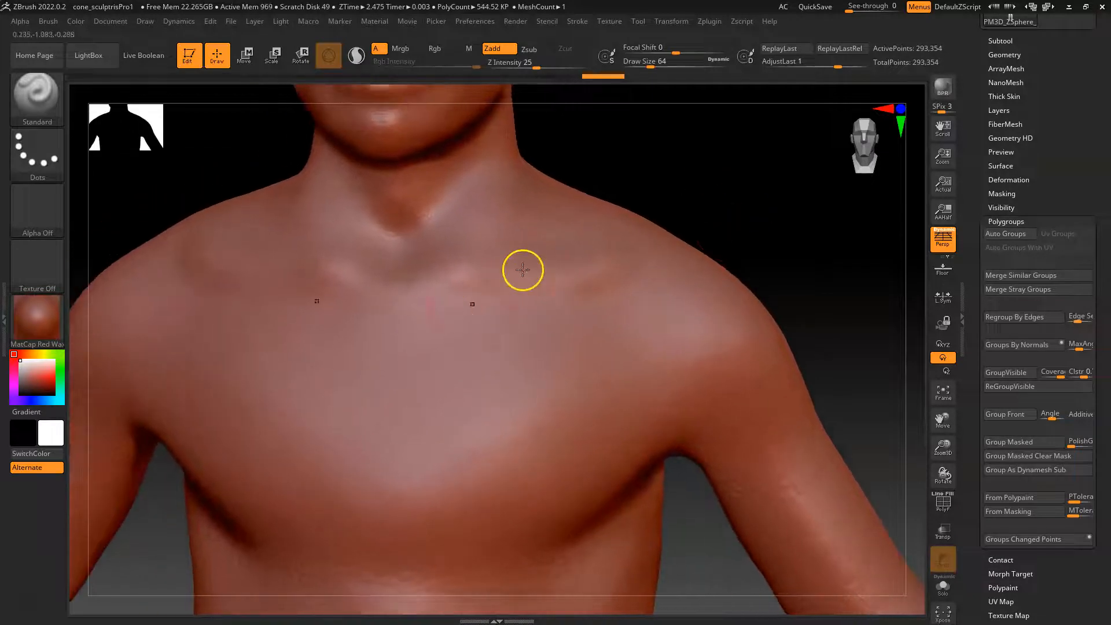
pyautogui.moveTo(558, 258)
pyautogui.keyDown('ctrl'); pyautogui.mouseDown()
pyautogui.moveTo(478, 328)
pyautogui.moveTo(582, 249)
pyautogui.mouseUp(); pyautogui.keyUp('ctrl')
pyautogui.moveTo(454, 335)
pyautogui.keyDown('ctrl'); pyautogui.mouseDown()
pyautogui.moveTo(550, 290)
pyautogui.moveTo(575, 261)
pyautogui.moveTo(496, 360)
pyautogui.moveTo(399, 409)
pyautogui.moveTo(260, 370)
pyautogui.moveTo(205, 291)
pyautogui.moveTo(141, 324)
pyautogui.moveTo(154, 397)
pyautogui.moveTo(129, 251)
pyautogui.moveTo(124, 405)
pyautogui.mouseUp(); pyautogui.keyUp('ctrl')
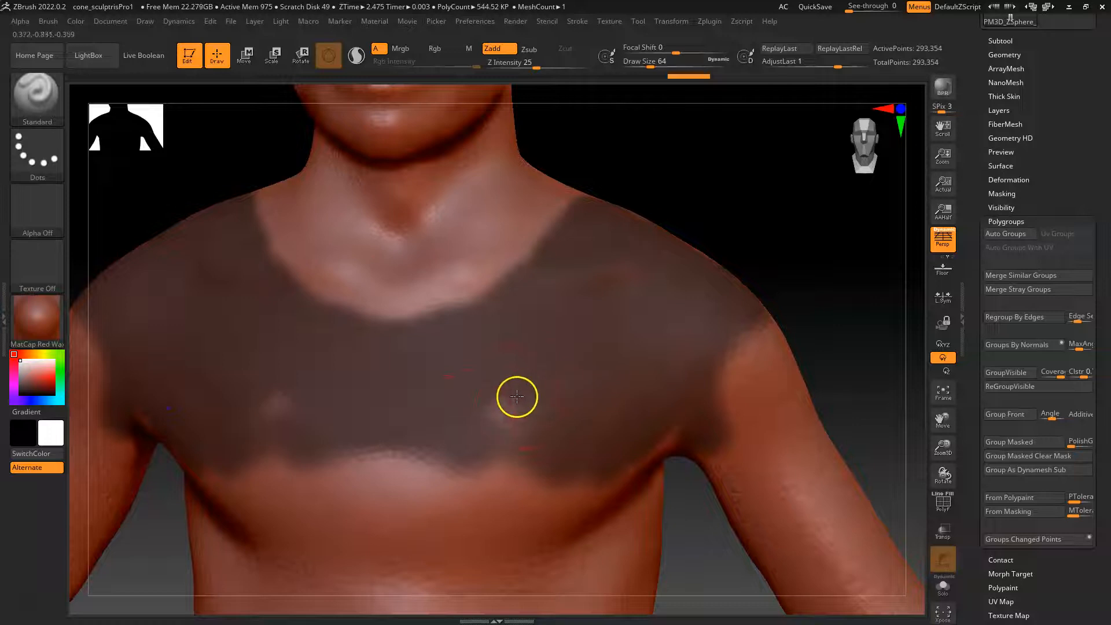
pyautogui.moveTo(509, 414)
pyautogui.keyDown('ctrl'); pyautogui.mouseDown()
pyautogui.moveTo(271, 503)
pyautogui.moveTo(583, 505)
pyautogui.moveTo(753, 376)
pyautogui.moveTo(786, 390)
pyautogui.moveTo(677, 538)
pyautogui.moveTo(689, 231)
pyautogui.moveTo(697, 404)
pyautogui.moveTo(637, 387)
pyautogui.moveTo(645, 372)
pyautogui.moveTo(665, 437)
pyautogui.moveTo(439, 420)
pyautogui.mouseUp(); pyautogui.keyUp('ctrl')
# Extend the shirt mask down over the whole torso with a rectangular mask ending in a straight hem at the waist.
pyautogui.keyDown('alt'); pyautogui.moveTo(744, 452); pyautogui.dragTo(603, 411); pyautogui.keyUp('alt')
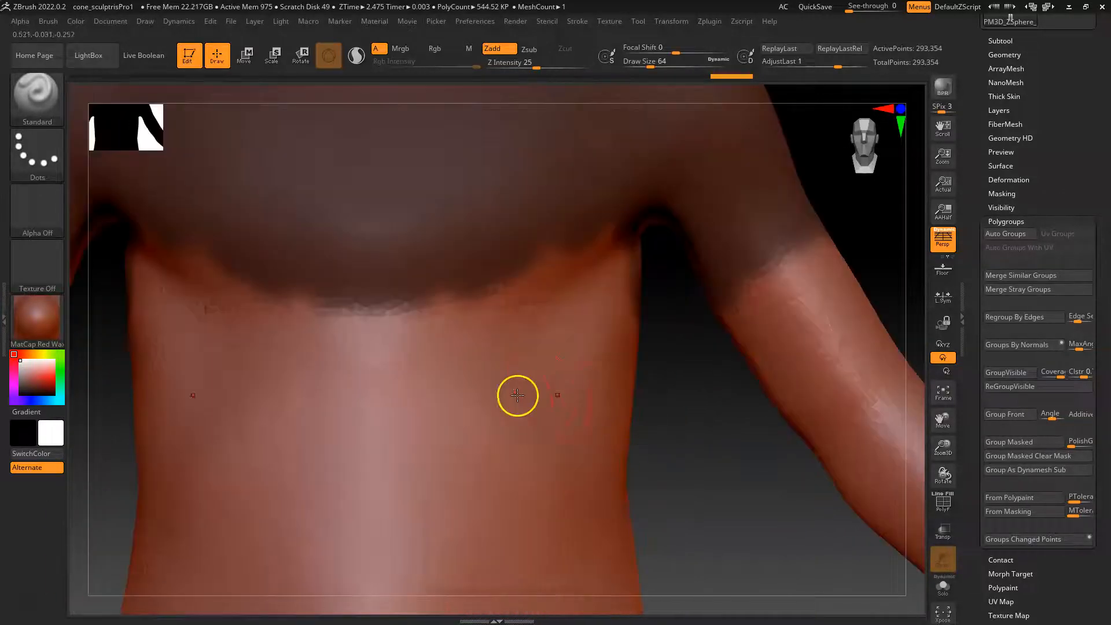
pyautogui.keyDown('alt'); pyautogui.moveTo(693, 440); pyautogui.dragTo(717, 429); pyautogui.keyUp('alt')
pyautogui.moveTo(477, 462)
pyautogui.keyDown('ctrl'); pyautogui.mouseDown()
pyautogui.moveTo(665, 313)
pyautogui.moveTo(670, 292)
pyautogui.mouseUp(); pyautogui.keyUp('ctrl')
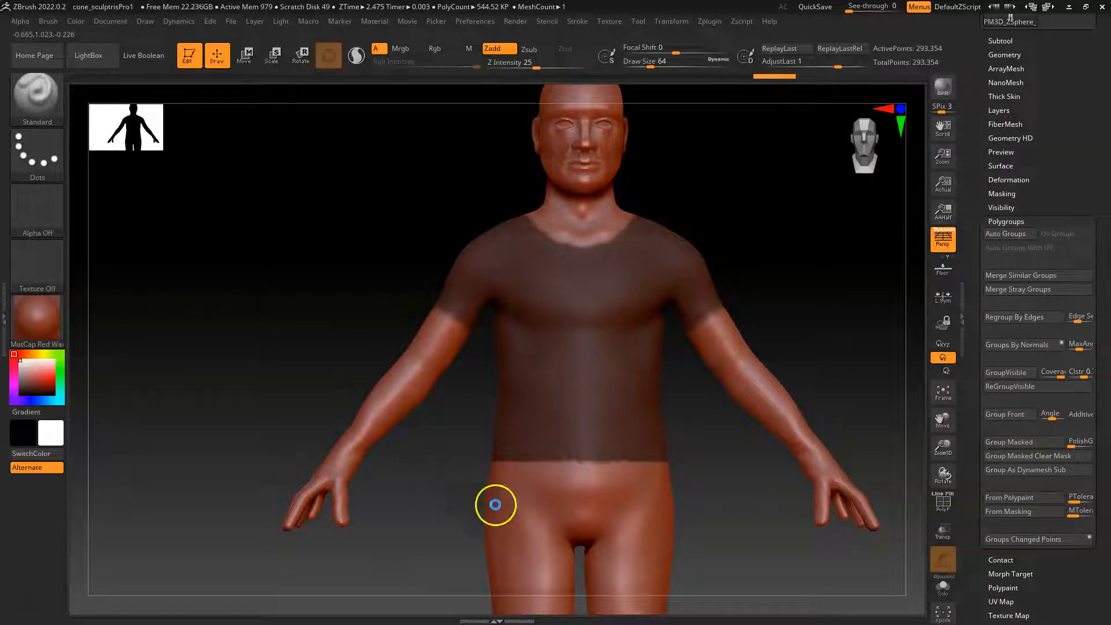
# Mask the upper back up to the base of the neck and the backs of both upper arms as sleeves.
pyautogui.moveTo(414, 513); pyautogui.dragTo(671, 491)
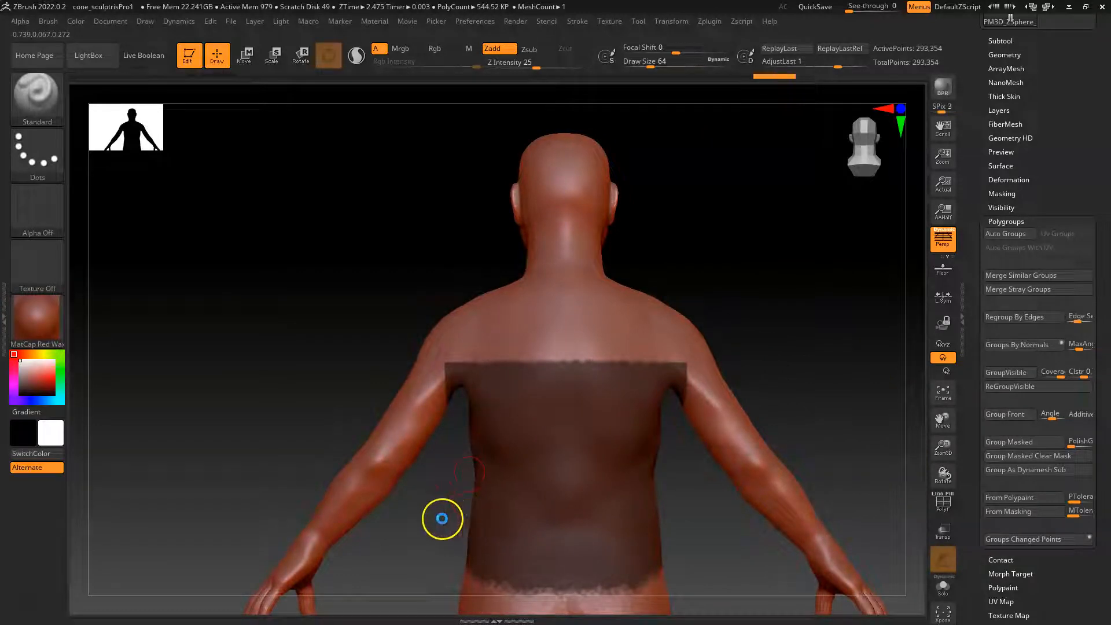
pyautogui.moveTo(437, 487); pyautogui.dragTo(457, 405)
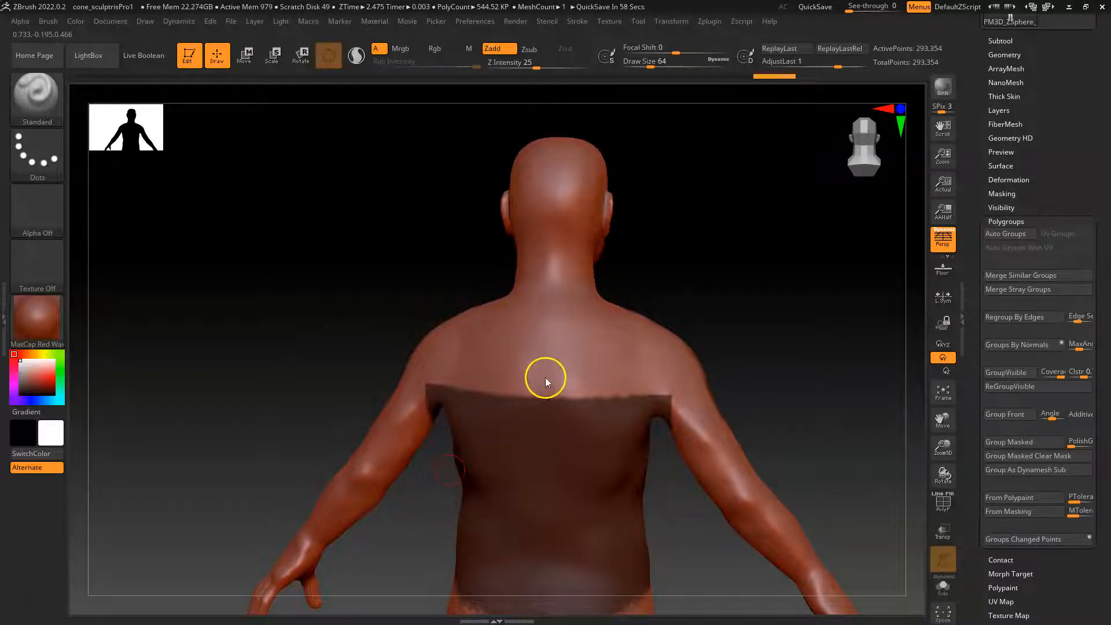
pyautogui.moveTo(547, 392)
pyautogui.mouseDown()
pyautogui.moveTo(538, 386)
pyautogui.moveTo(613, 353)
pyautogui.moveTo(466, 397)
pyautogui.moveTo(605, 416)
pyautogui.moveTo(579, 352)
pyautogui.moveTo(488, 333)
pyautogui.moveTo(440, 340)
pyautogui.moveTo(463, 316)
pyautogui.mouseUp()
pyautogui.hotkey('ctrl', 'z')
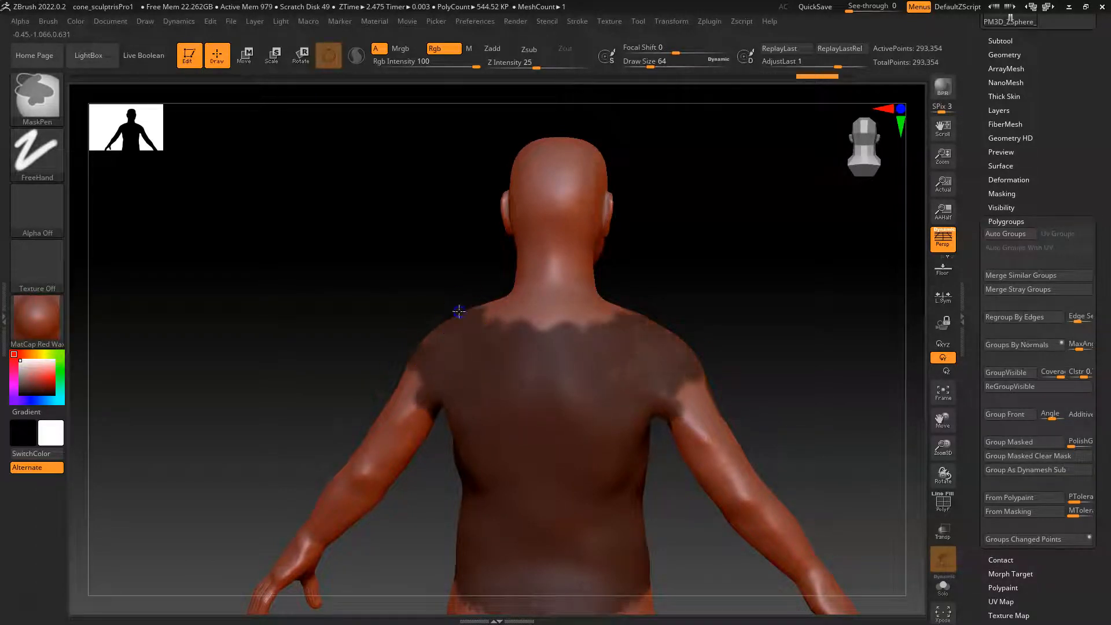
pyautogui.keyDown('ctrl'); pyautogui.moveTo(572, 331); pyautogui.dragTo(592, 327); pyautogui.keyUp('ctrl')
pyautogui.moveTo(473, 397)
pyautogui.keyDown('ctrl'); pyautogui.mouseDown()
pyautogui.moveTo(443, 418)
pyautogui.moveTo(412, 419)
pyautogui.mouseUp(); pyautogui.keyUp('ctrl')
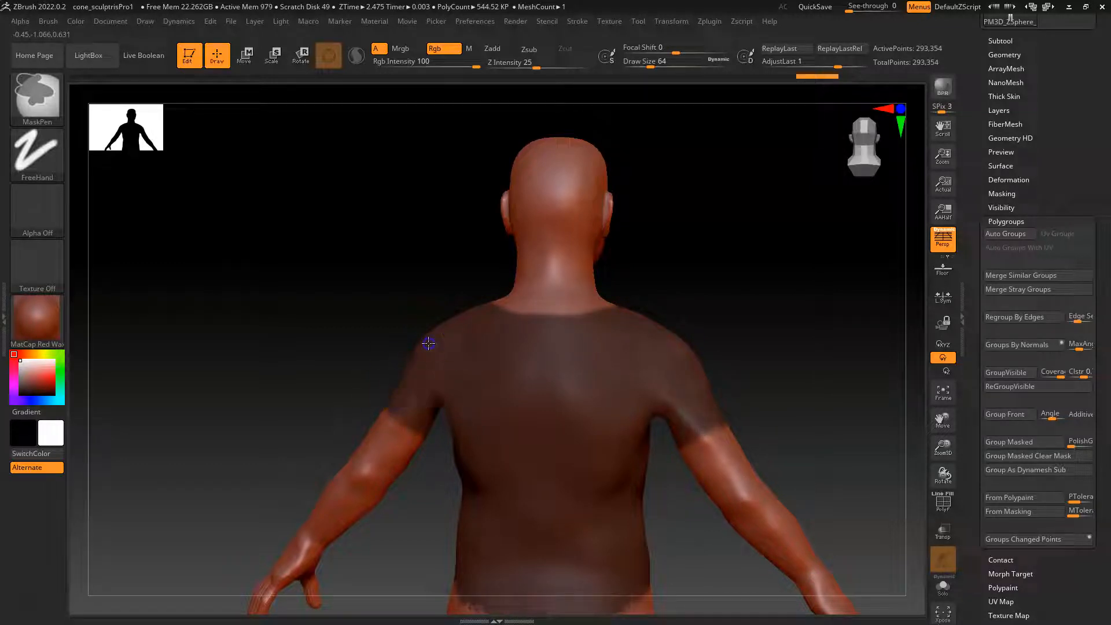
# Reduce the draw size to about 27 and even out the mask edge along the sleeve on the upper arm.
pyautogui.moveTo(307, 313)
pyautogui.mouseDown()
pyautogui.moveTo(365, 335)
pyautogui.moveTo(302, 322)
pyautogui.moveTo(311, 307)
pyautogui.moveTo(332, 310)
pyautogui.mouseUp()
pyautogui.moveTo(269, 326); pyautogui.dragTo(252, 327, button='right')
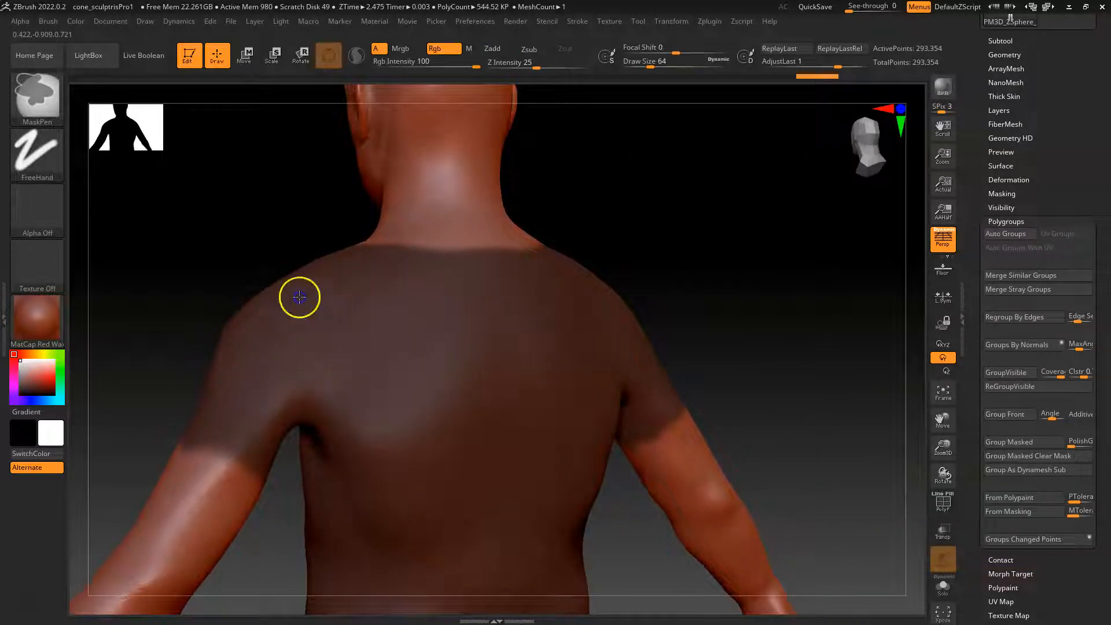
pyautogui.moveTo(116, 305)
pyautogui.mouseDown(button='right')
pyautogui.moveTo(181, 338)
pyautogui.moveTo(199, 322)
pyautogui.moveTo(121, 343)
pyautogui.moveTo(131, 318)
pyautogui.moveTo(211, 402)
pyautogui.moveTo(473, 250)
pyautogui.moveTo(159, 449)
pyautogui.moveTo(179, 367)
pyautogui.moveTo(226, 332)
pyautogui.moveTo(134, 339)
pyautogui.moveTo(104, 303)
pyautogui.moveTo(102, 253)
pyautogui.mouseUp(button='right')
pyautogui.press('ctrl')
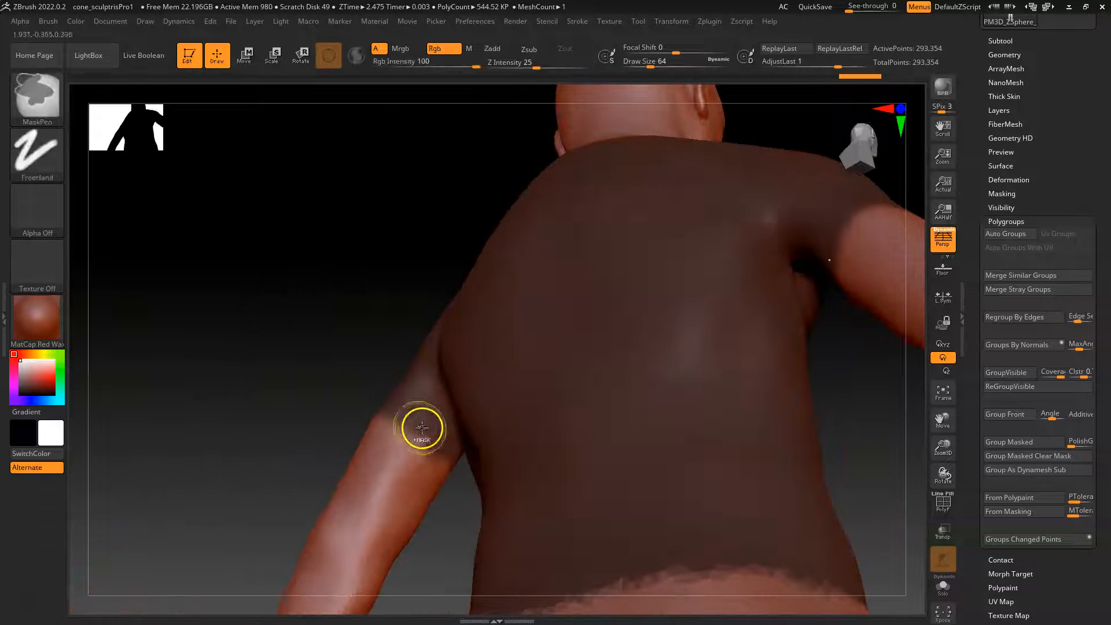
pyautogui.moveTo(327, 379)
pyautogui.mouseDown(button='right')
pyautogui.moveTo(380, 330)
pyautogui.moveTo(404, 442)
pyautogui.moveTo(392, 408)
pyautogui.moveTo(670, 349)
pyautogui.moveTo(546, 399)
pyautogui.moveTo(456, 411)
pyautogui.moveTo(370, 405)
pyautogui.moveTo(539, 374)
pyautogui.moveTo(532, 410)
pyautogui.moveTo(567, 380)
pyautogui.moveTo(640, 391)
pyautogui.moveTo(437, 409)
pyautogui.mouseUp(button='right')
pyautogui.press('space')
pyautogui.moveTo(505, 411); pyautogui.dragTo(445, 410)
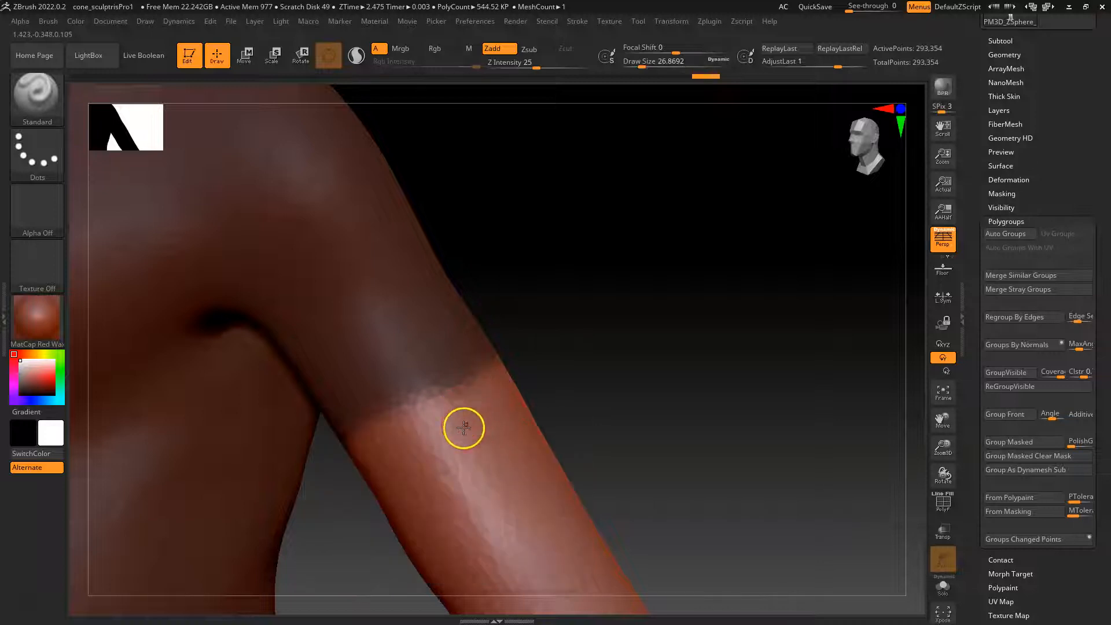
pyautogui.hotkey('ctrl', 'shift')
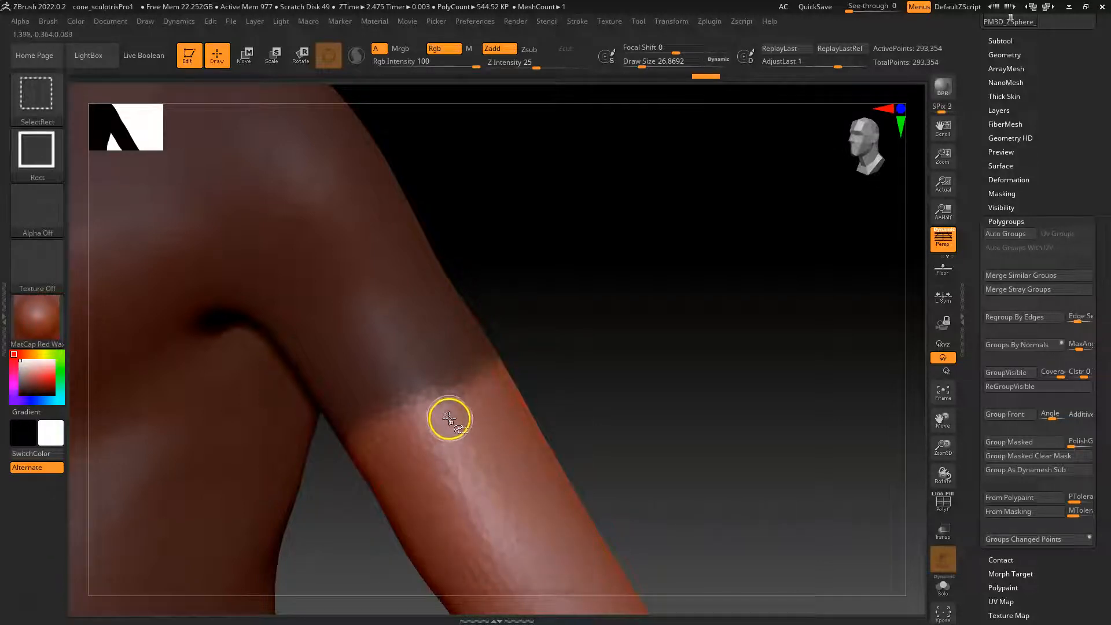
pyautogui.press('ctrl')
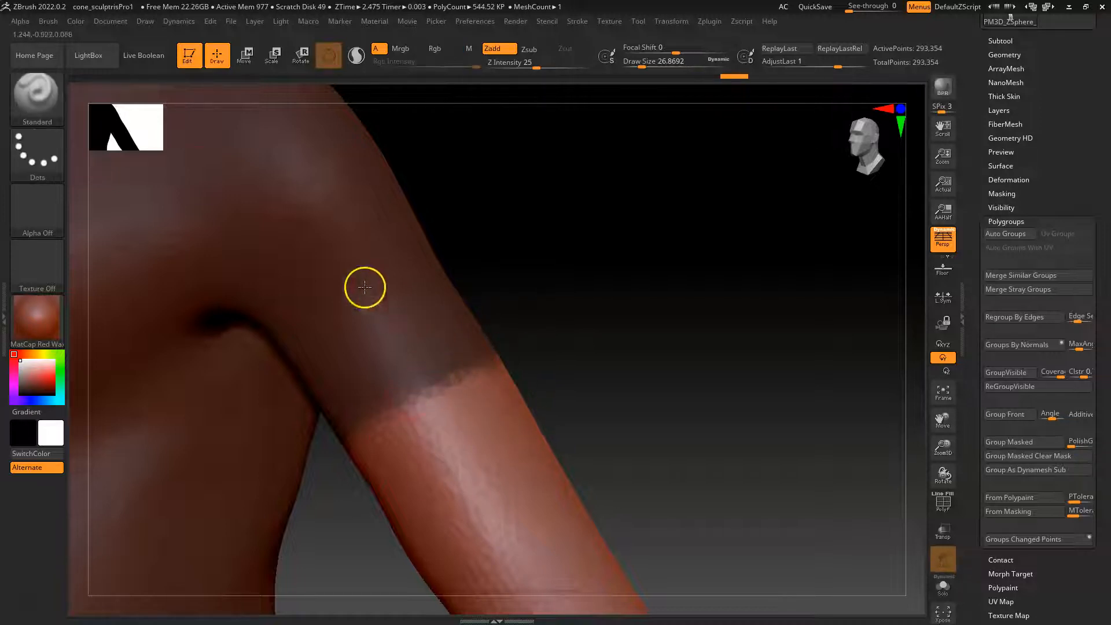
# Clean up the shirt mask's ragged hem across the lower back by adding and erasing mask along the waistline.
pyautogui.moveTo(669, 310); pyautogui.dragTo(355, 446)
pyautogui.moveTo(515, 472); pyautogui.dragTo(540, 496)
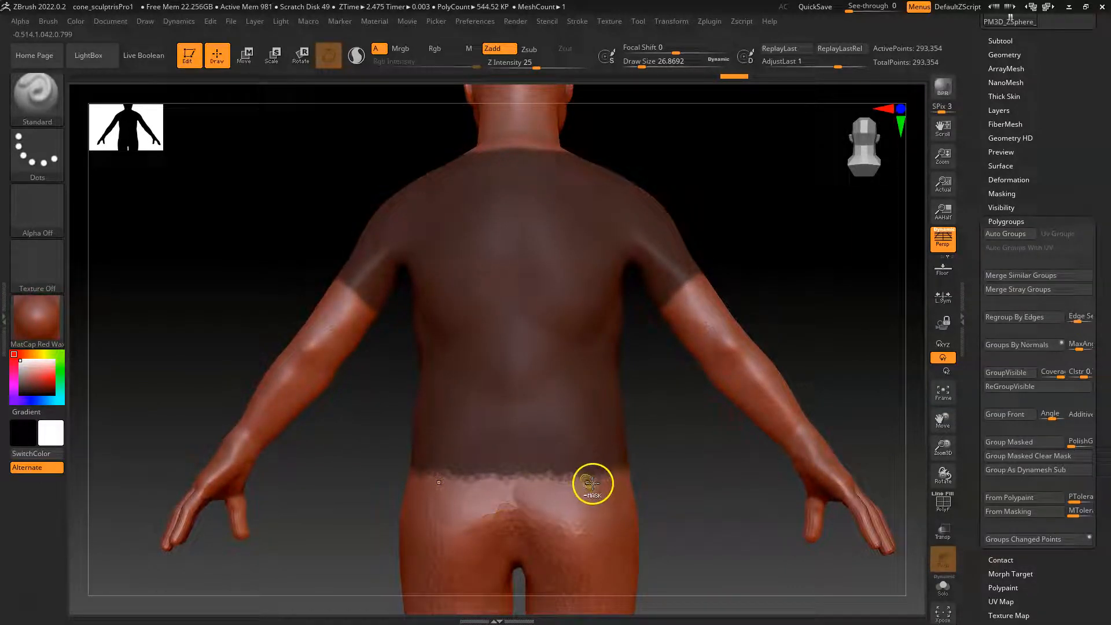
pyautogui.moveTo(608, 459)
pyautogui.keyDown('ctrl'); pyautogui.mouseDown()
pyautogui.moveTo(578, 479)
pyautogui.moveTo(591, 473)
pyautogui.mouseUp(); pyautogui.keyUp('ctrl')
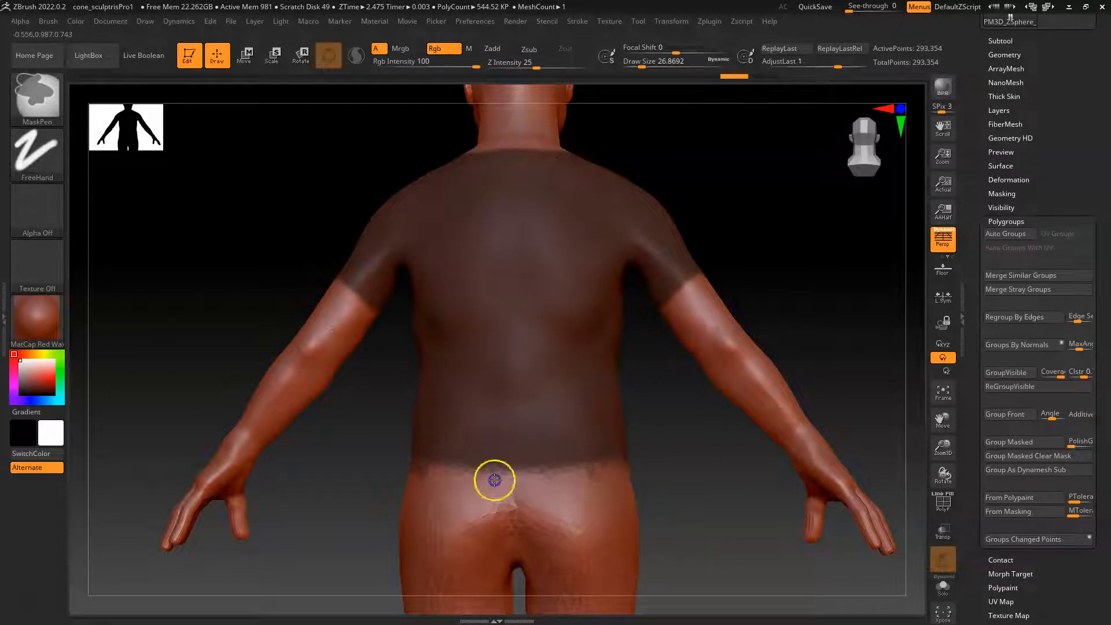
pyautogui.keyDown('ctrl'); pyautogui.keyDown('alt'); pyautogui.moveTo(464, 466); pyautogui.dragTo(565, 460); pyautogui.keyUp('alt'); pyautogui.keyUp('ctrl')
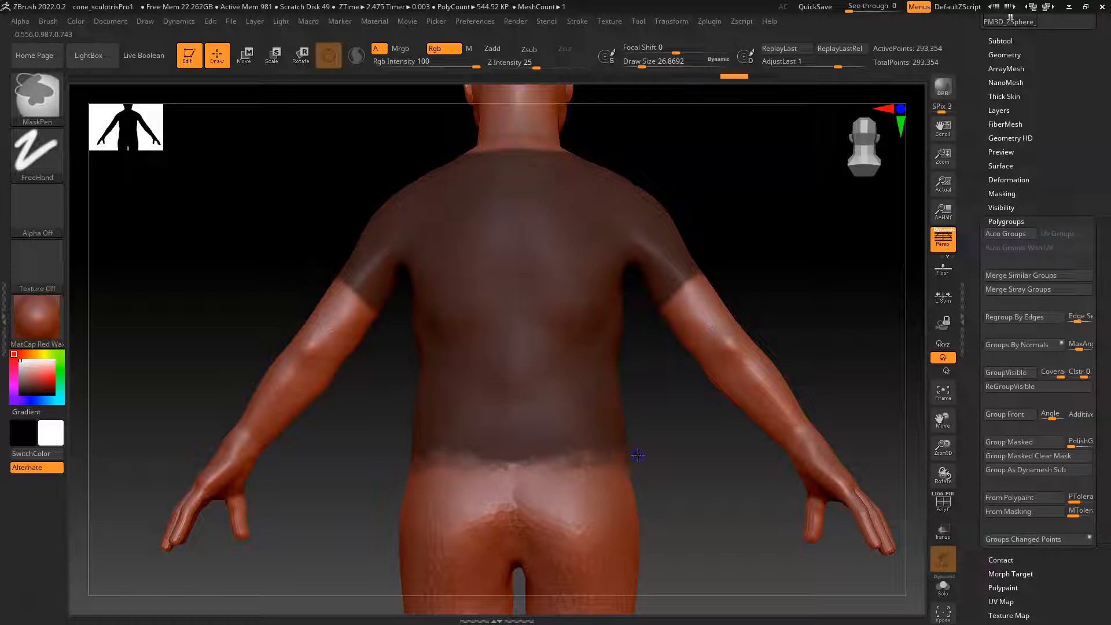
pyautogui.keyDown('ctrl'); pyautogui.keyDown('alt'); pyautogui.moveTo(420, 468); pyautogui.dragTo(570, 460); pyautogui.keyUp('alt'); pyautogui.keyUp('ctrl')
# Straighten the shirt mask's hem around the side of the waist so the back edge meets the front edge.
pyautogui.moveTo(695, 478)
pyautogui.mouseDown()
pyautogui.moveTo(664, 489)
pyautogui.moveTo(644, 480)
pyautogui.mouseUp()
pyautogui.moveTo(416, 490)
pyautogui.mouseDown()
pyautogui.moveTo(628, 453)
pyautogui.moveTo(588, 446)
pyautogui.mouseUp()
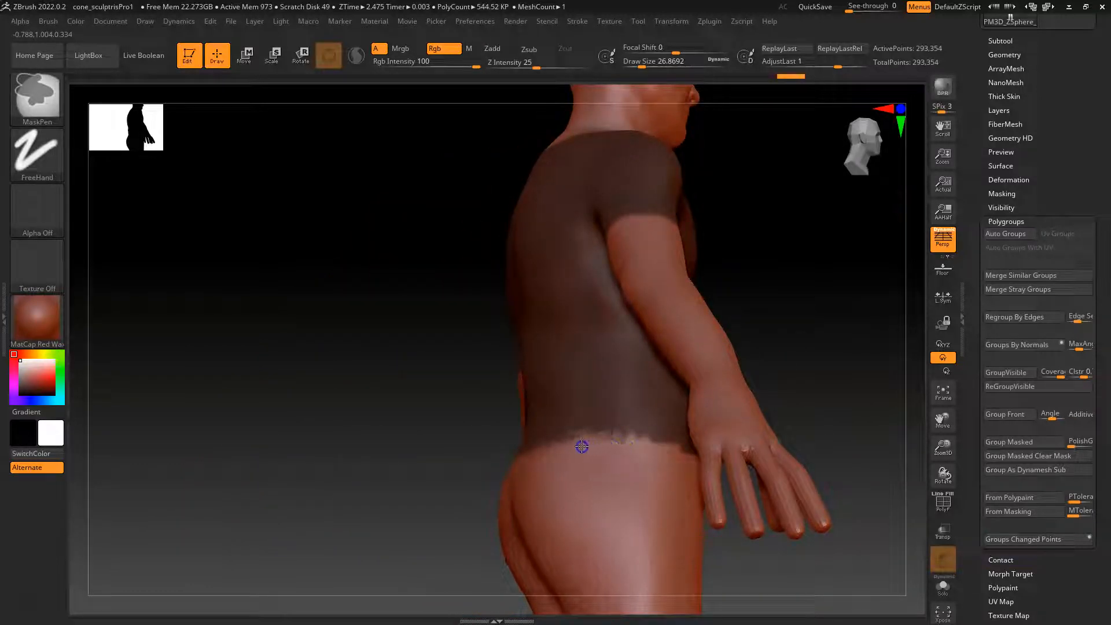
pyautogui.moveTo(832, 370); pyautogui.dragTo(643, 464)
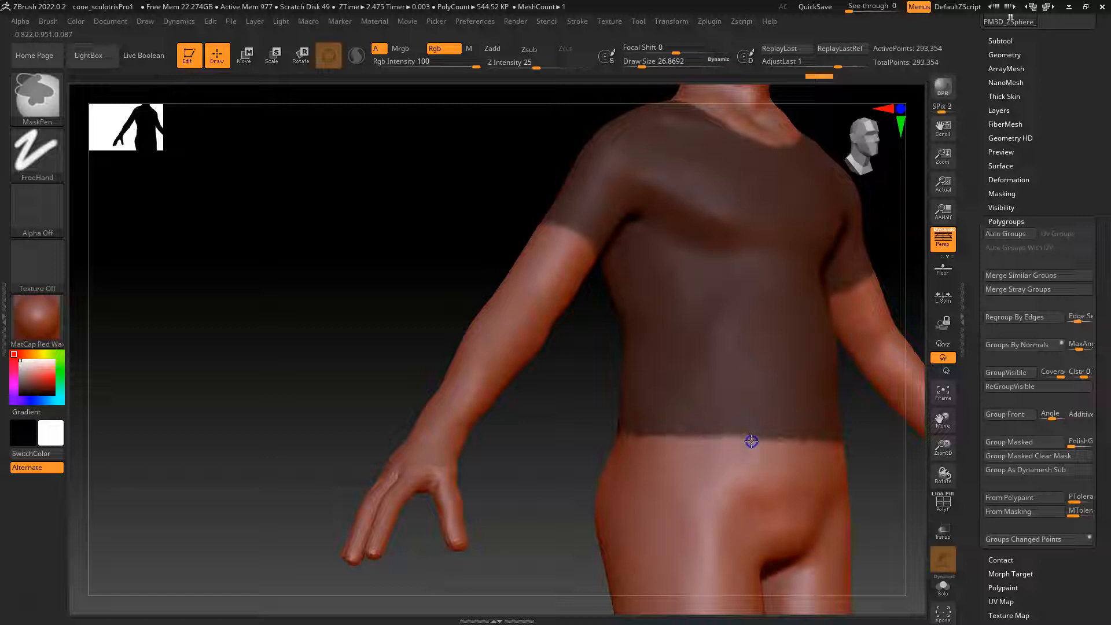
pyautogui.click(854, 416)
pyautogui.moveTo(874, 437)
pyautogui.mouseDown()
pyautogui.moveTo(801, 454)
pyautogui.moveTo(809, 422)
pyautogui.moveTo(751, 330)
pyautogui.moveTo(719, 365)
pyautogui.moveTo(731, 366)
pyautogui.moveTo(730, 392)
pyautogui.moveTo(727, 371)
pyautogui.moveTo(764, 335)
pyautogui.moveTo(759, 325)
pyautogui.moveTo(555, 331)
pyautogui.mouseUp()
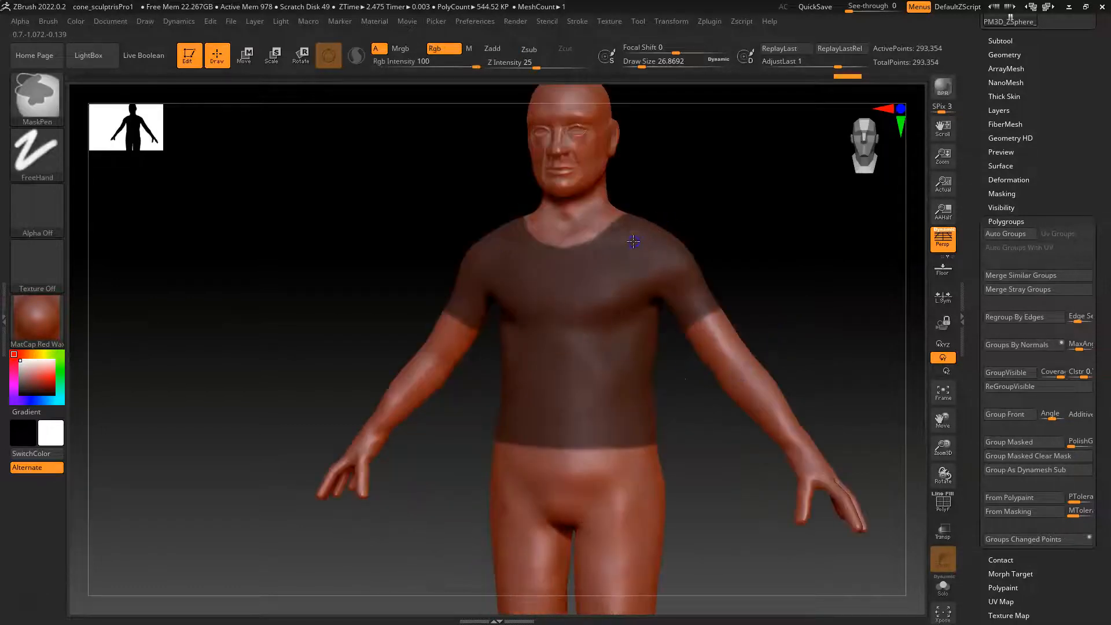
# Convert the masked shirt area into its own polygroup with Group Masked, turn on PolyFrame and clear the mask.
pyautogui.moveTo(798, 300)
pyautogui.keyDown('alt'); pyautogui.mouseDown()
pyautogui.moveTo(776, 310)
pyautogui.moveTo(749, 296)
pyautogui.moveTo(714, 351)
pyautogui.mouseUp(); pyautogui.keyUp('alt')
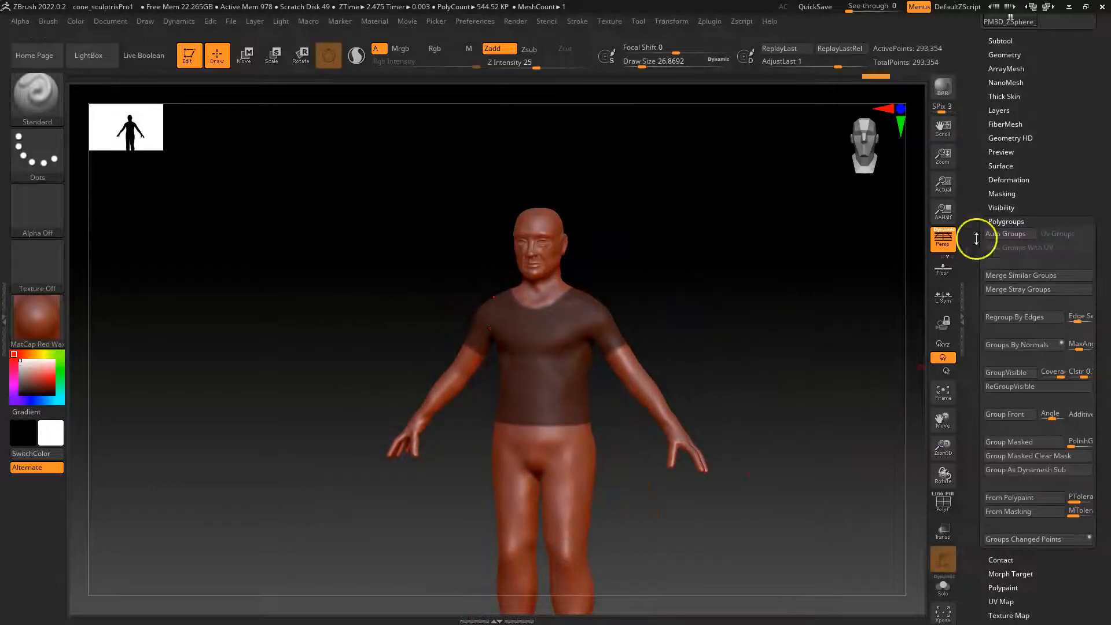
pyautogui.click(1018, 443)
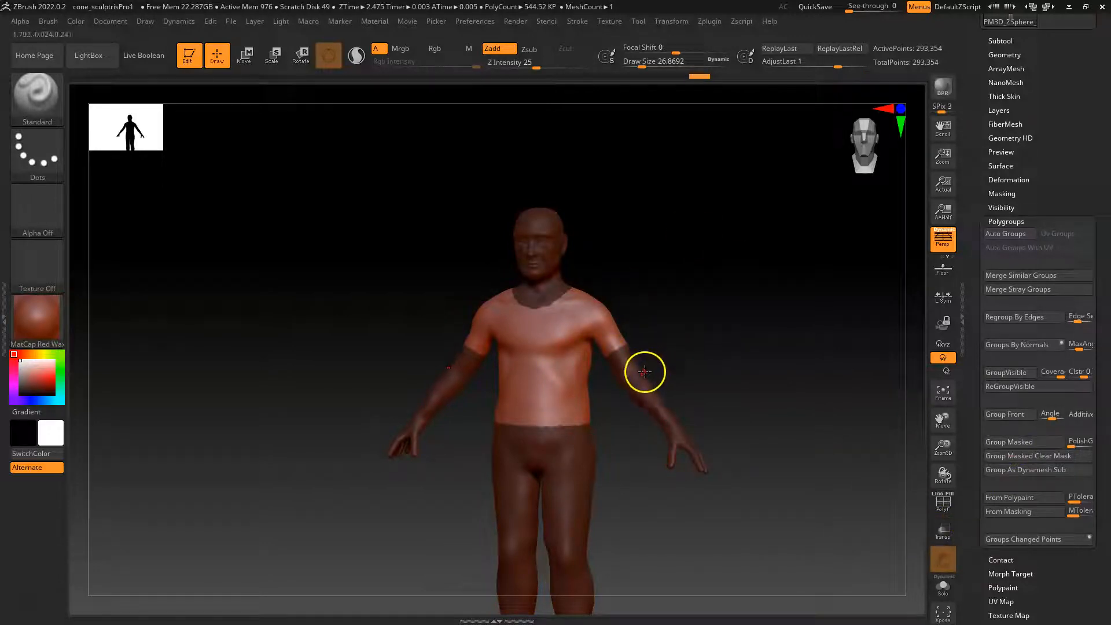
pyautogui.hotkey('shift', 'f')
pyautogui.keyDown('alt'); pyautogui.moveTo(715, 320); pyautogui.dragTo(750, 372); pyautogui.keyUp('alt')
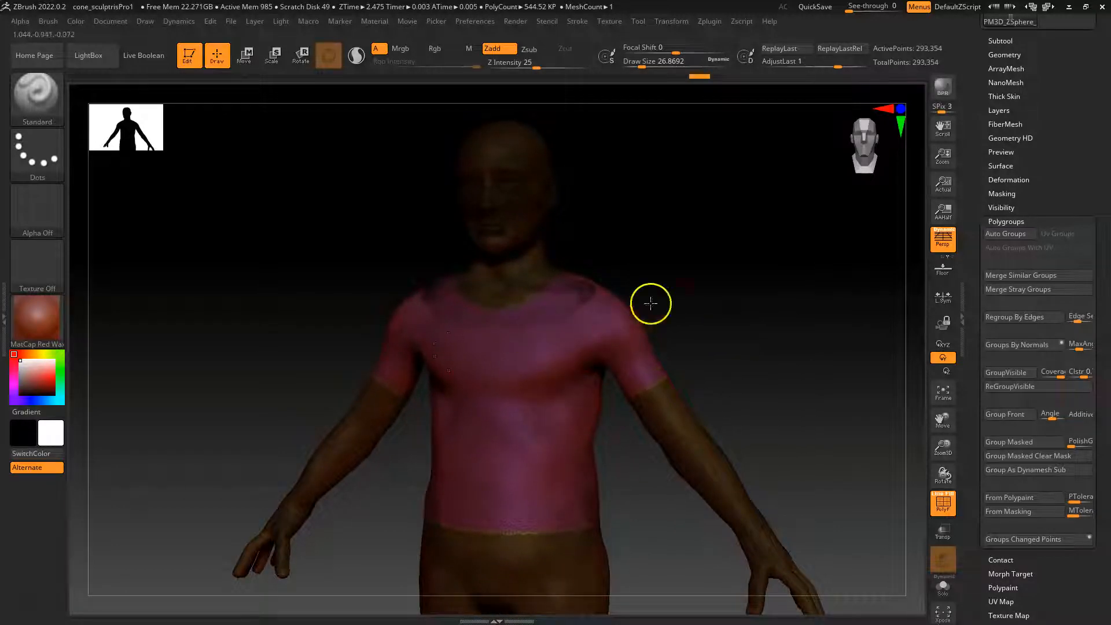
pyautogui.keyDown('ctrl'); pyautogui.moveTo(698, 174); pyautogui.dragTo(827, 359); pyautogui.keyUp('ctrl')
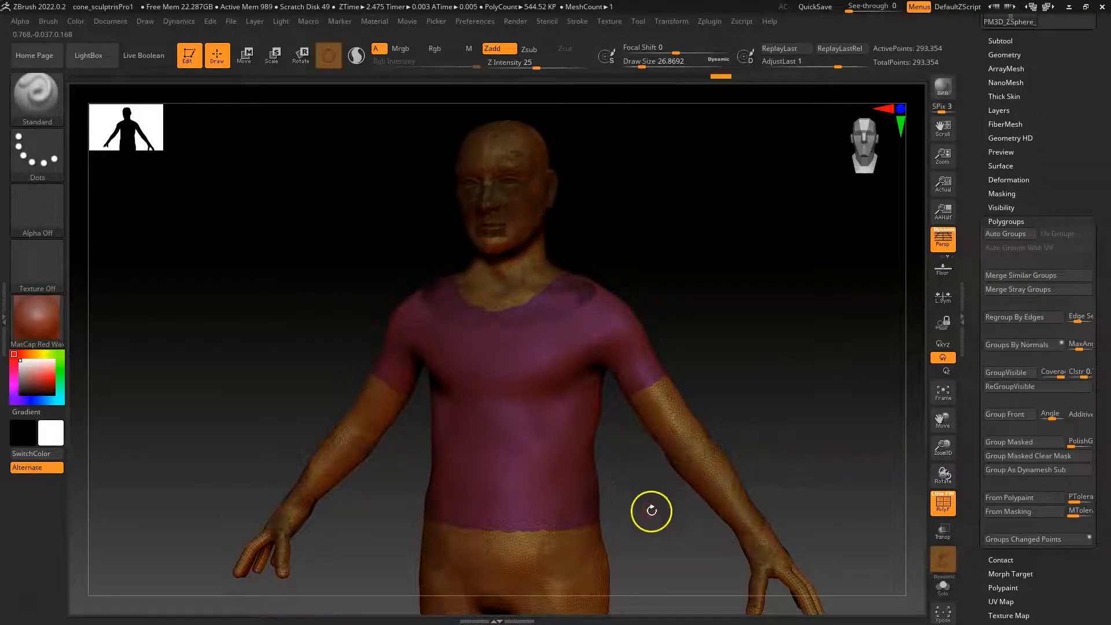
# Hide the shirt polygroup so that only the head, forearms and lower body are shown.
pyautogui.keyDown('alt'); pyautogui.moveTo(652, 511); pyautogui.dragTo(619, 381); pyautogui.keyUp('alt')
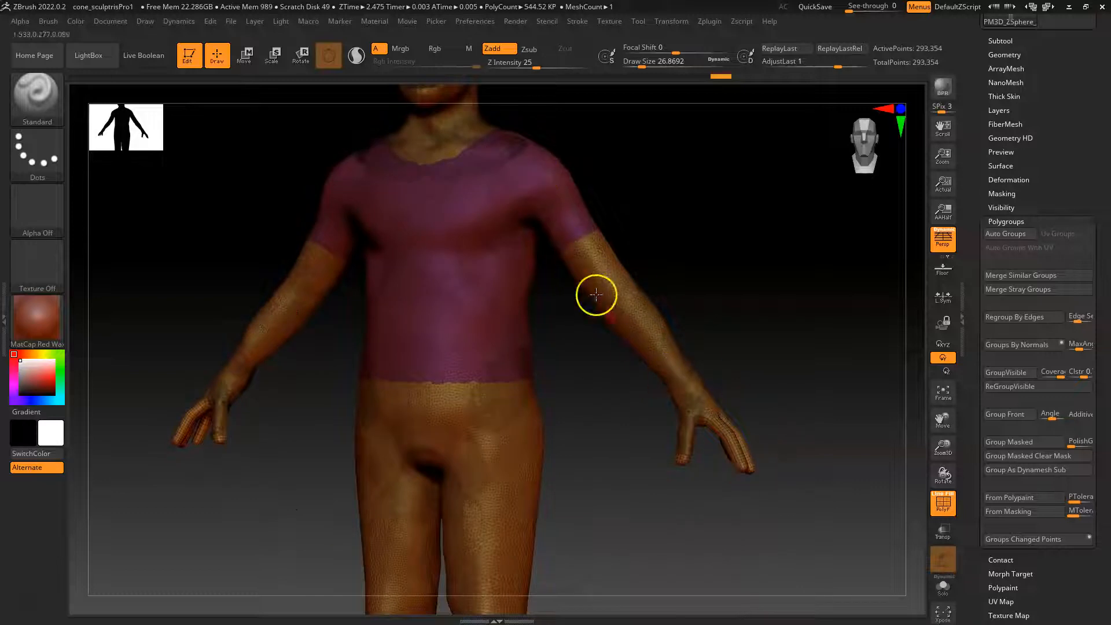
pyautogui.moveTo(610, 486); pyautogui.dragTo(753, 351)
pyautogui.moveTo(644, 482); pyautogui.dragTo(603, 435)
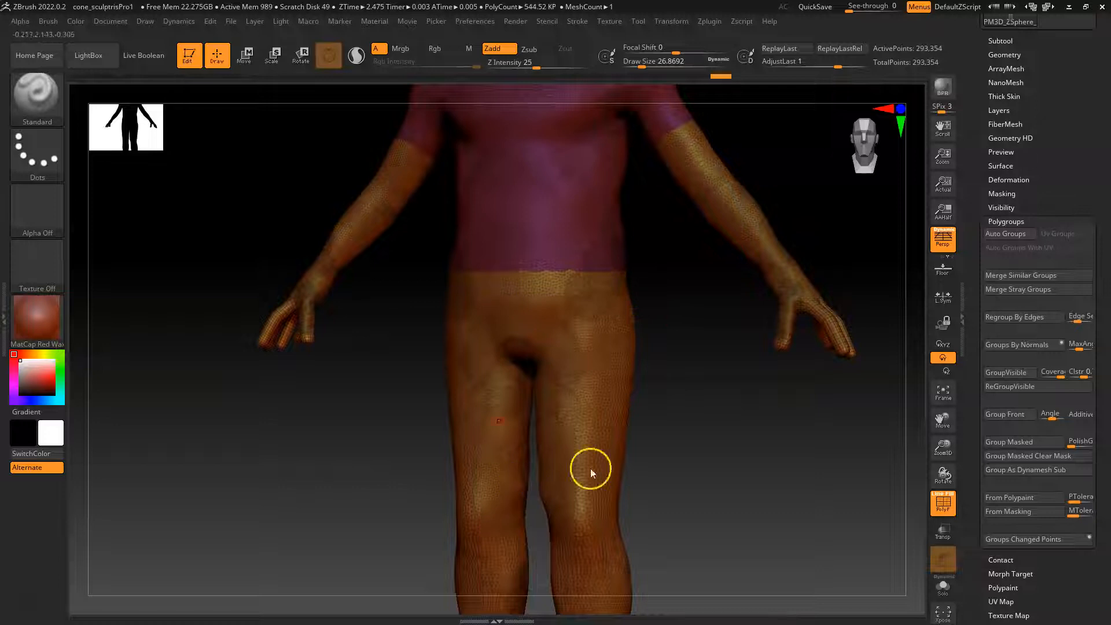
pyautogui.moveTo(694, 350); pyautogui.dragTo(598, 358)
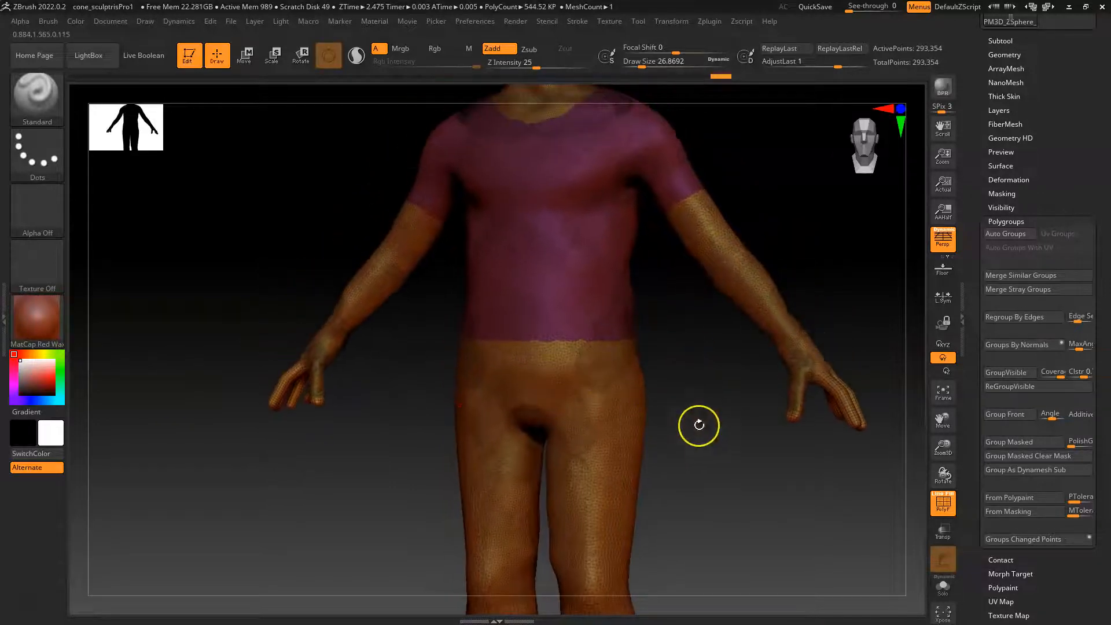
pyautogui.moveTo(700, 425); pyautogui.dragTo(683, 390)
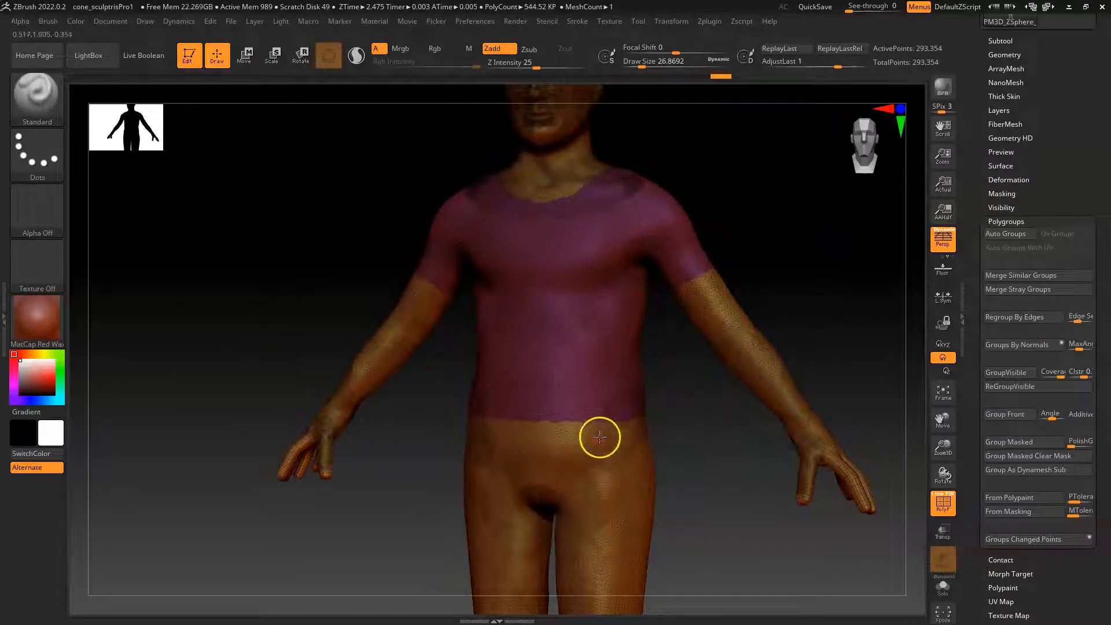
pyautogui.hotkey('ctrl', 'shift')
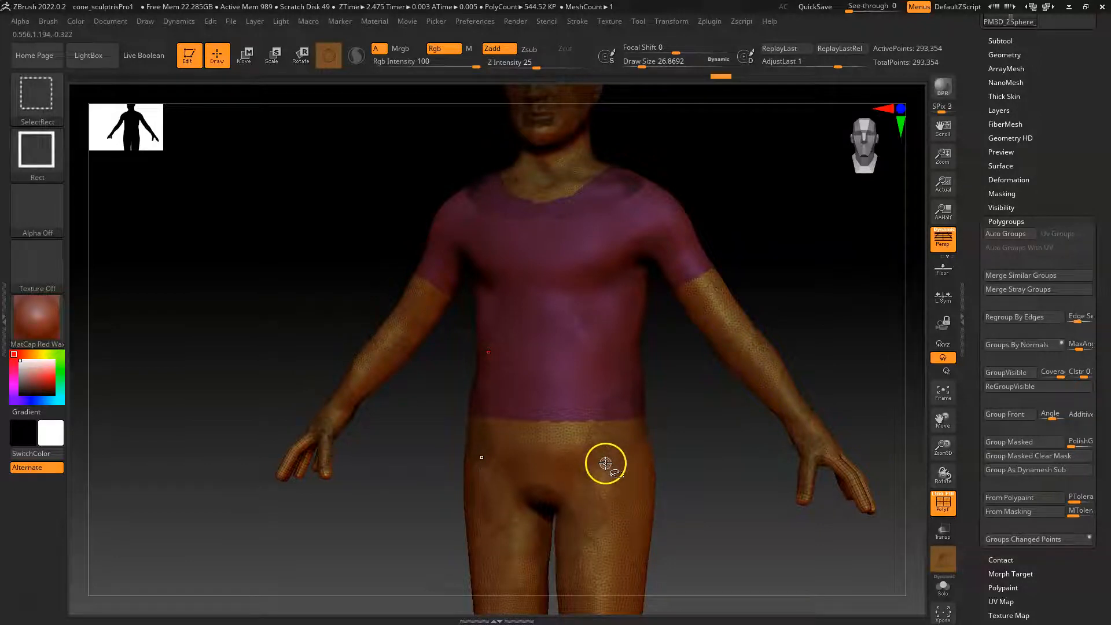
pyautogui.keyDown('ctrl'); pyautogui.keyDown('shift'); pyautogui.click(602, 480); pyautogui.keyUp('shift'); pyautogui.keyUp('ctrl')
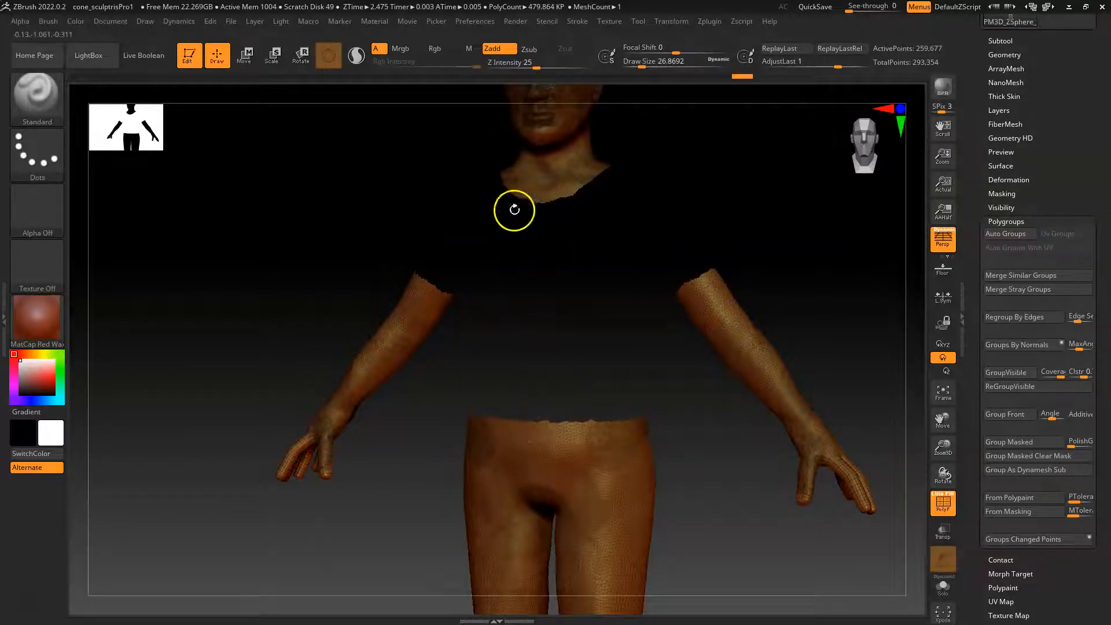
# With perspective turned off, mask the legs from waist to ankles and make the masked area a polygroup with Group Masked.
pyautogui.moveTo(712, 502)
pyautogui.keyDown('alt'); pyautogui.mouseDown()
pyautogui.moveTo(705, 425)
pyautogui.moveTo(641, 414)
pyautogui.moveTo(645, 391)
pyautogui.moveTo(612, 416)
pyautogui.moveTo(662, 399)
pyautogui.moveTo(637, 390)
pyautogui.moveTo(587, 396)
pyautogui.moveTo(676, 412)
pyautogui.moveTo(614, 389)
pyautogui.moveTo(657, 393)
pyautogui.moveTo(643, 387)
pyautogui.mouseUp(); pyautogui.keyUp('alt')
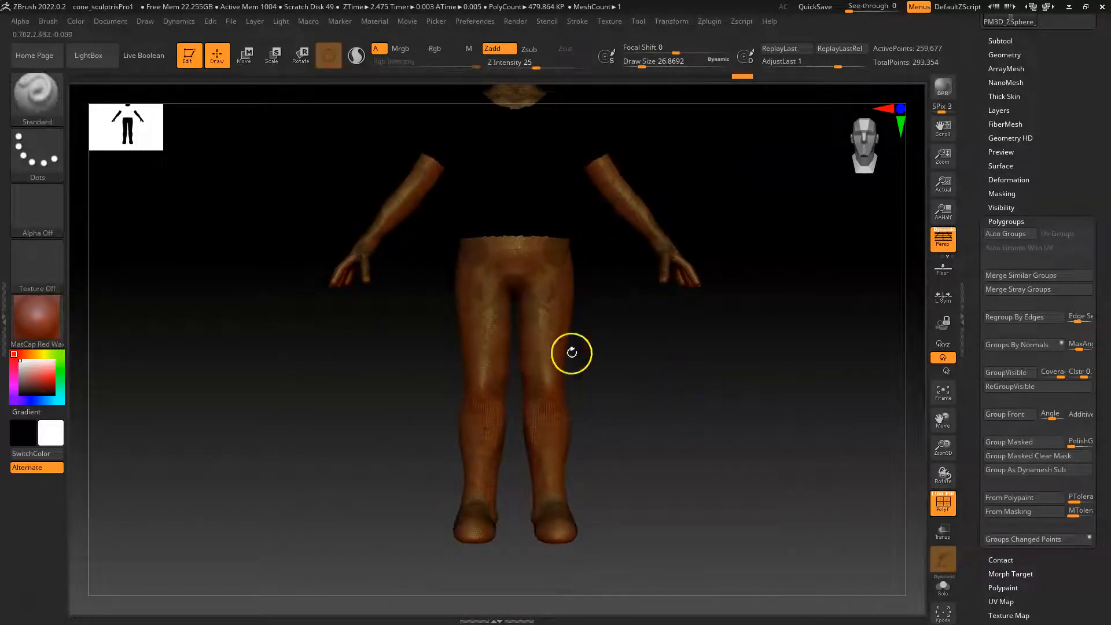
pyautogui.click(942, 239)
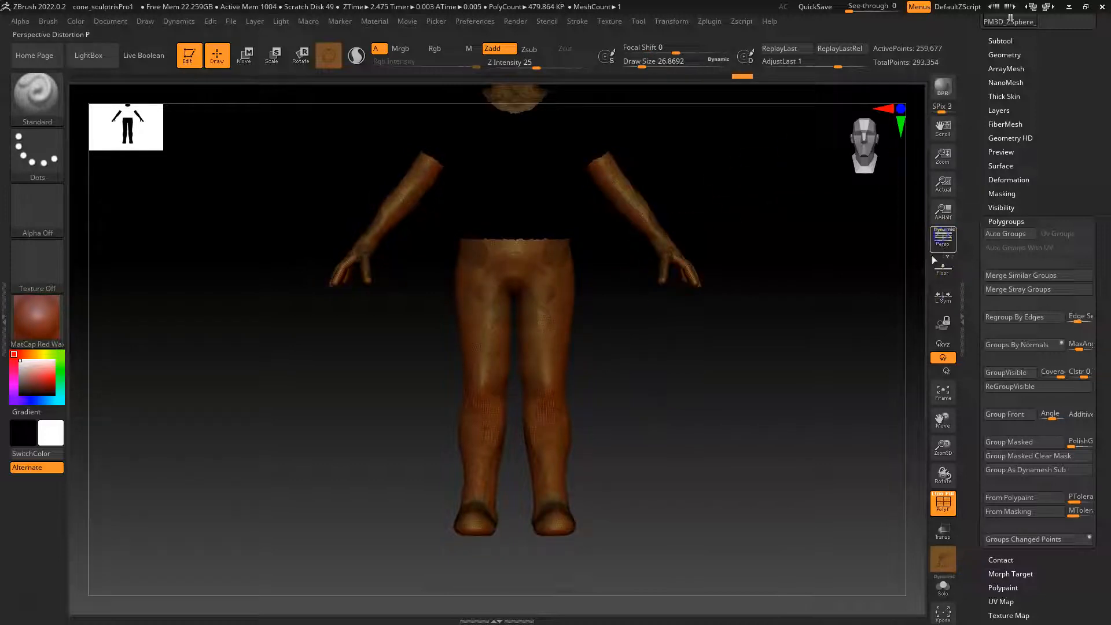
pyautogui.moveTo(427, 221)
pyautogui.keyDown('ctrl'); pyautogui.mouseDown()
pyautogui.moveTo(608, 441)
pyautogui.moveTo(608, 486)
pyautogui.mouseUp(); pyautogui.keyUp('ctrl')
pyautogui.moveTo(705, 454)
pyautogui.mouseDown()
pyautogui.moveTo(591, 461)
pyautogui.moveTo(695, 459)
pyautogui.mouseUp()
pyautogui.keyDown('alt'); pyautogui.moveTo(607, 364); pyautogui.dragTo(651, 412); pyautogui.keyUp('alt')
pyautogui.keyDown('alt'); pyautogui.moveTo(722, 486); pyautogui.dragTo(544, 569); pyautogui.keyUp('alt')
pyautogui.click(1017, 442)
# Hide the trouser polygroup, leaving only the head, forearms and feet shown.
pyautogui.keyDown('alt'); pyautogui.moveTo(620, 325); pyautogui.dragTo(746, 372); pyautogui.keyUp('alt')
pyautogui.keyDown('alt'); pyautogui.moveTo(703, 218); pyautogui.dragTo(347, 374); pyautogui.keyUp('alt')
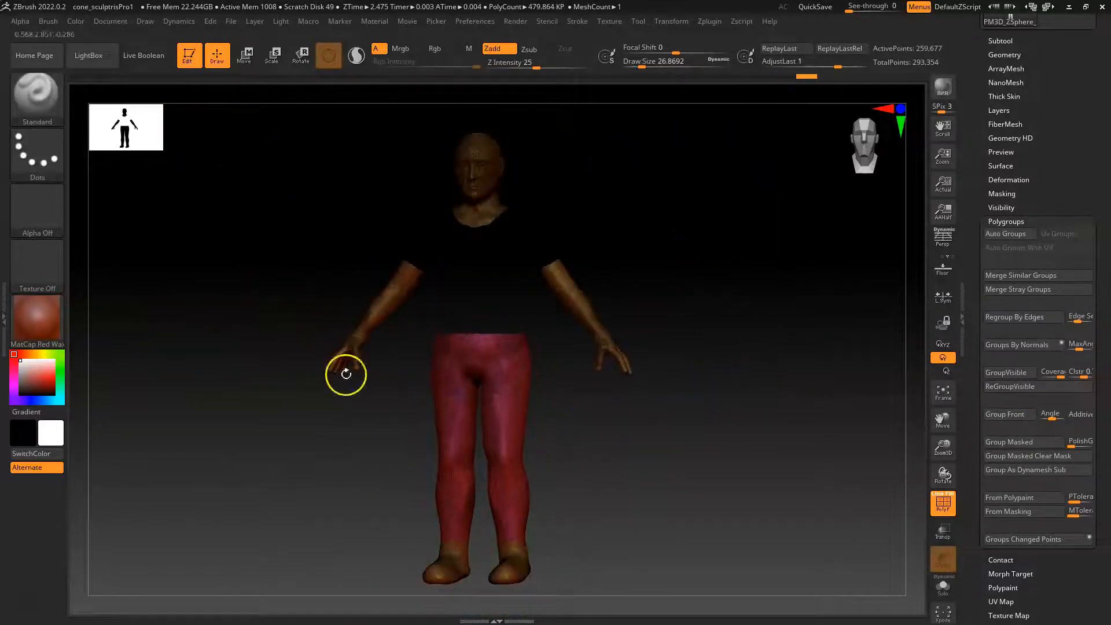
pyautogui.hotkey('ctrl', 'shift')
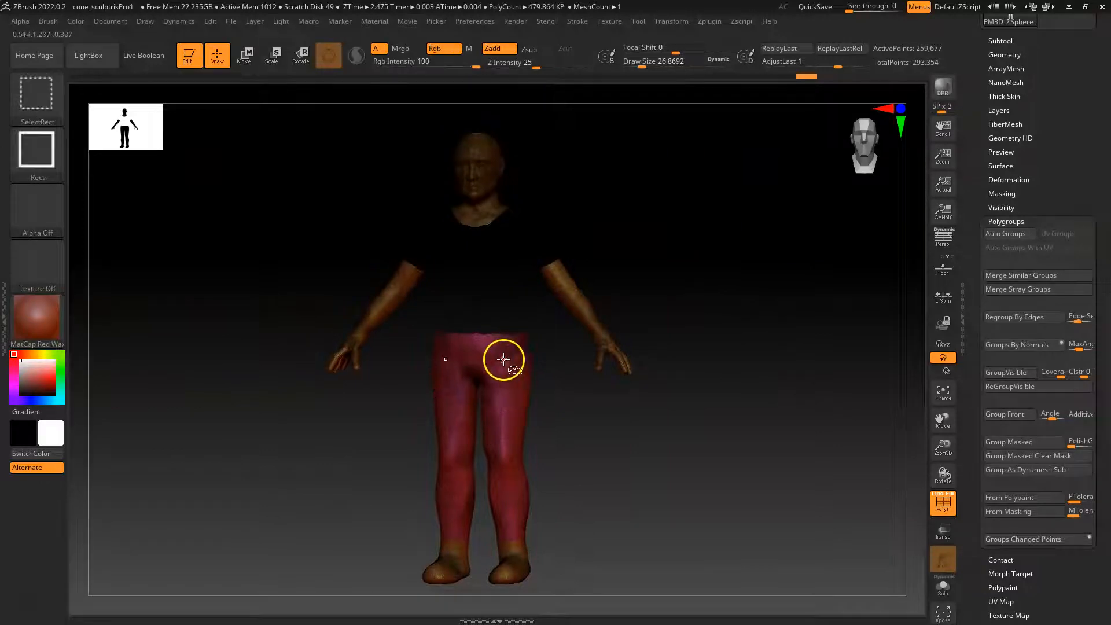
pyautogui.keyDown('ctrl'); pyautogui.keyDown('alt'); pyautogui.keyDown('shift'); pyautogui.click(508, 364); pyautogui.keyUp('shift'); pyautogui.keyUp('alt'); pyautogui.keyUp('ctrl')
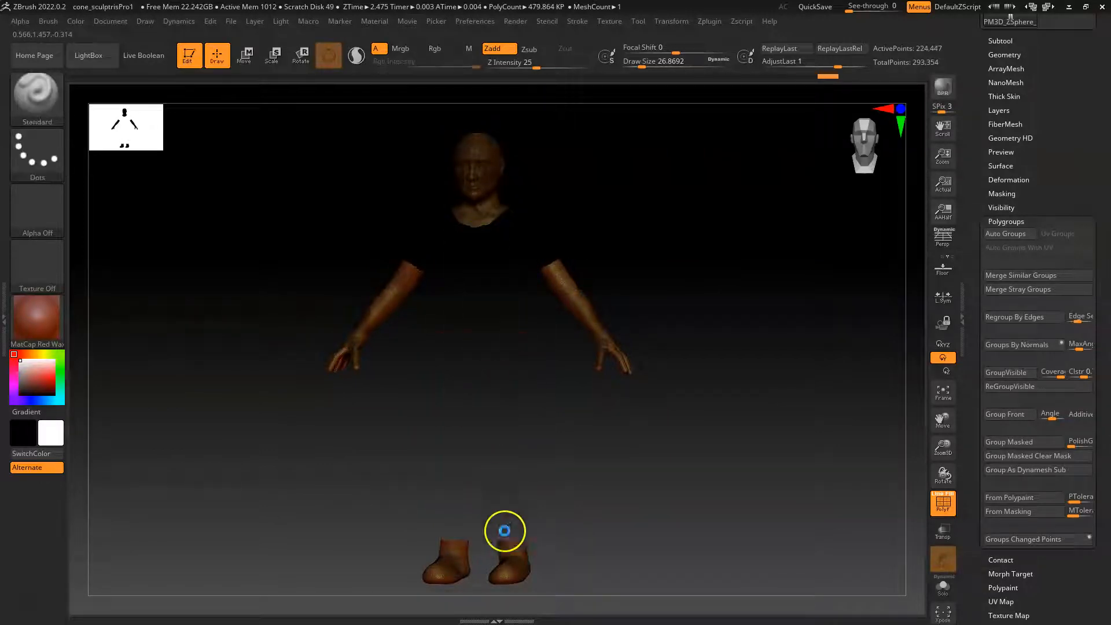
pyautogui.moveTo(599, 472); pyautogui.dragTo(613, 446)
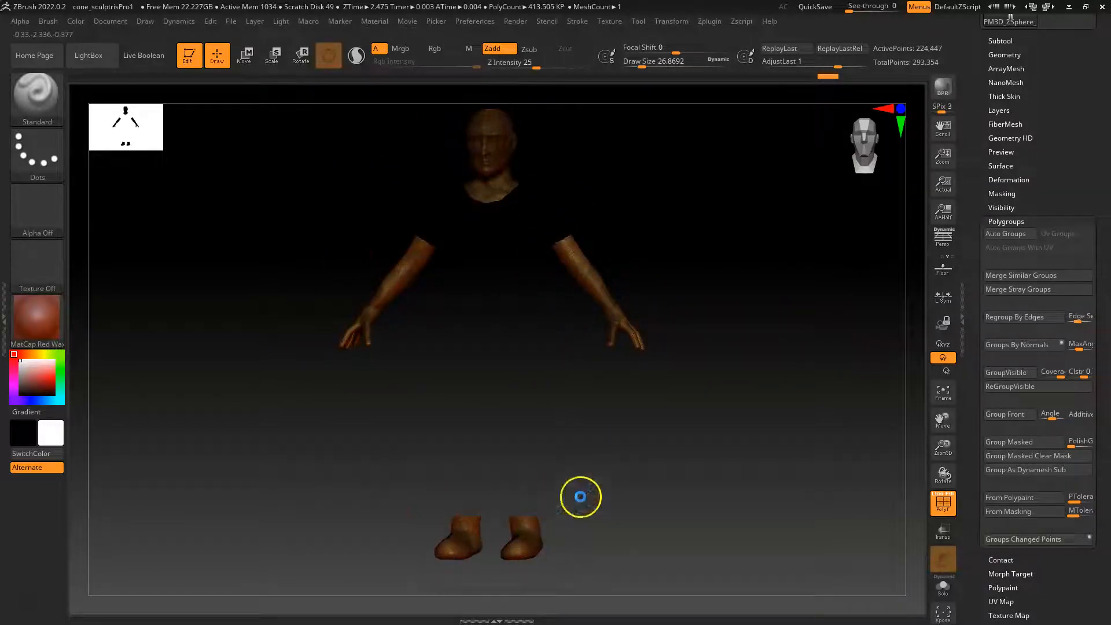
# Mask both feet and turn them into a shoe polygroup with Group Masked, repeating it until the group colour is clearly different.
pyautogui.keyDown('alt'); pyautogui.moveTo(571, 460); pyautogui.dragTo(589, 393); pyautogui.keyUp('alt')
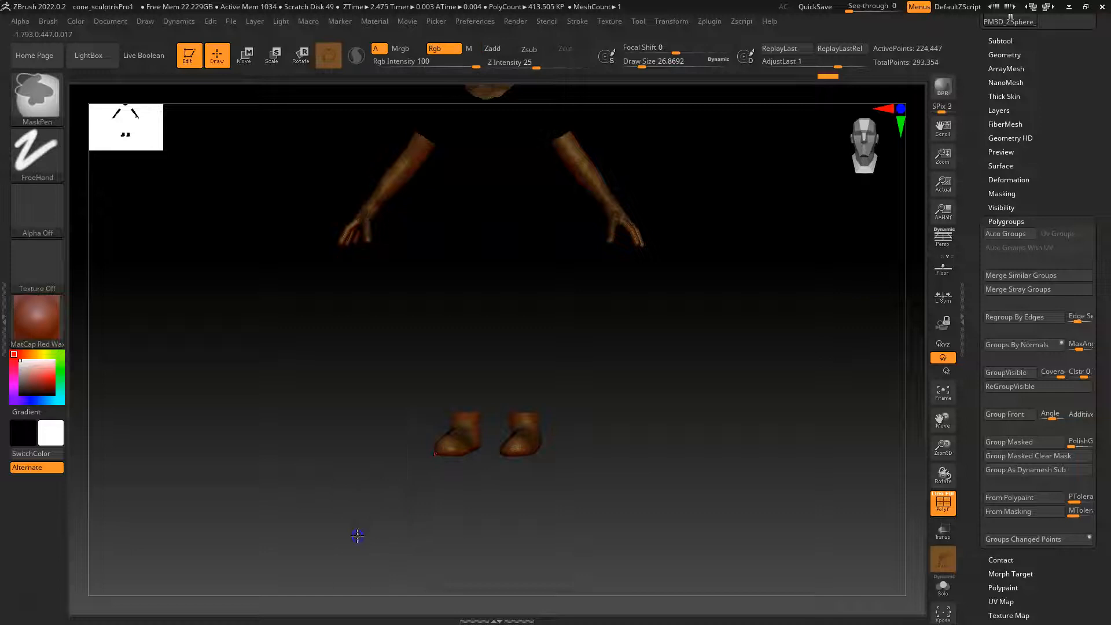
pyautogui.keyDown('ctrl'); pyautogui.moveTo(358, 537); pyautogui.dragTo(636, 359); pyautogui.keyUp('ctrl')
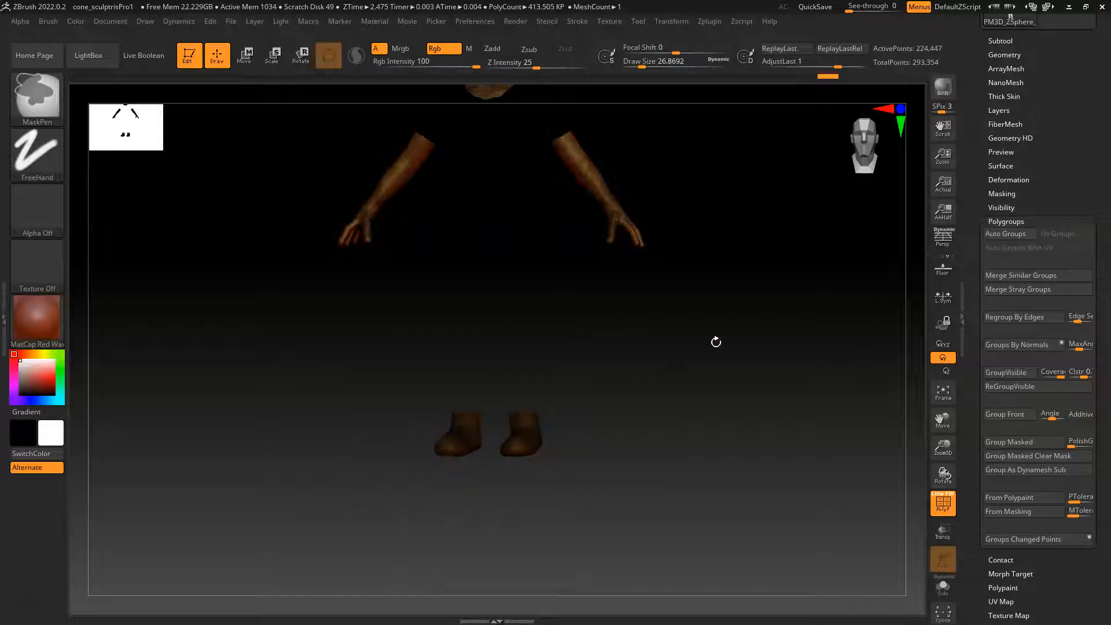
pyautogui.click(1019, 443)
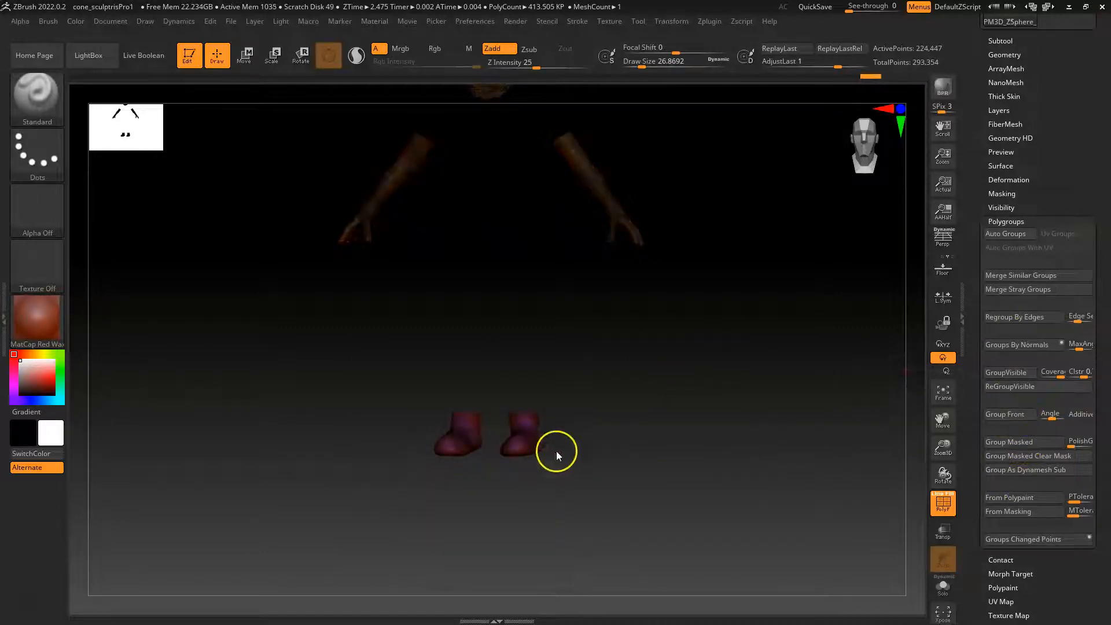
pyautogui.moveTo(569, 446); pyautogui.dragTo(525, 386)
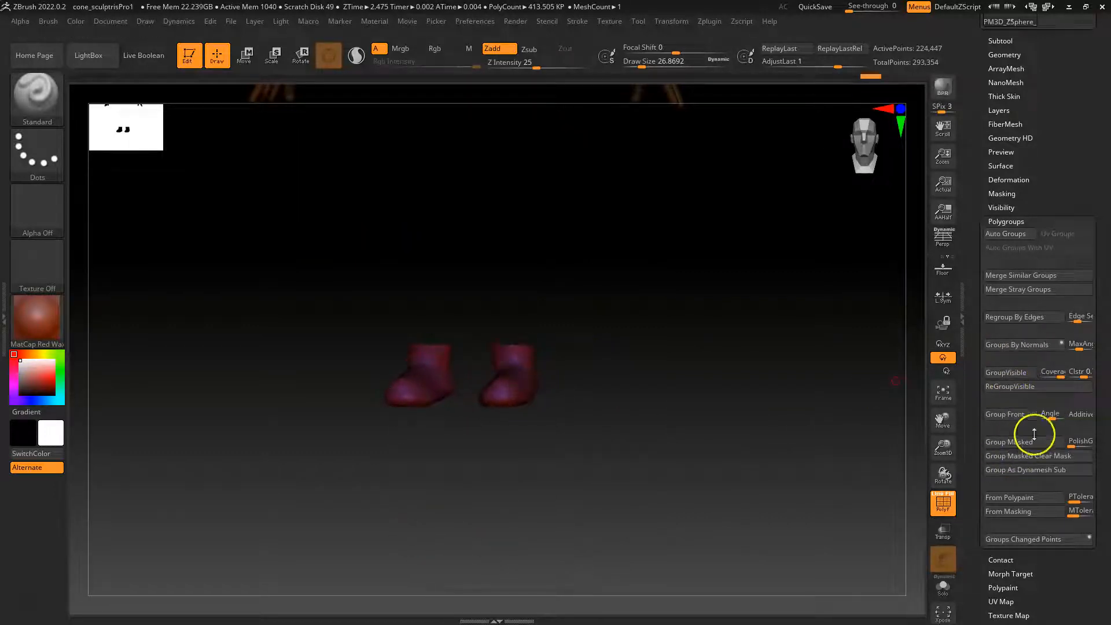
pyautogui.click(1014, 441)
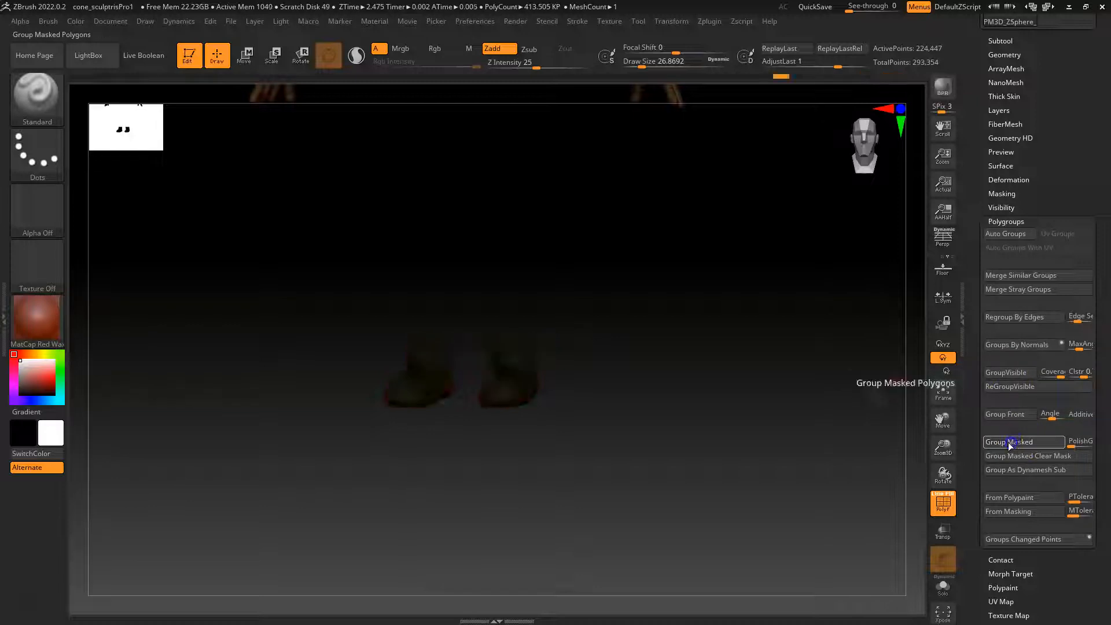
pyautogui.click(1013, 443)
pyautogui.click(1014, 443)
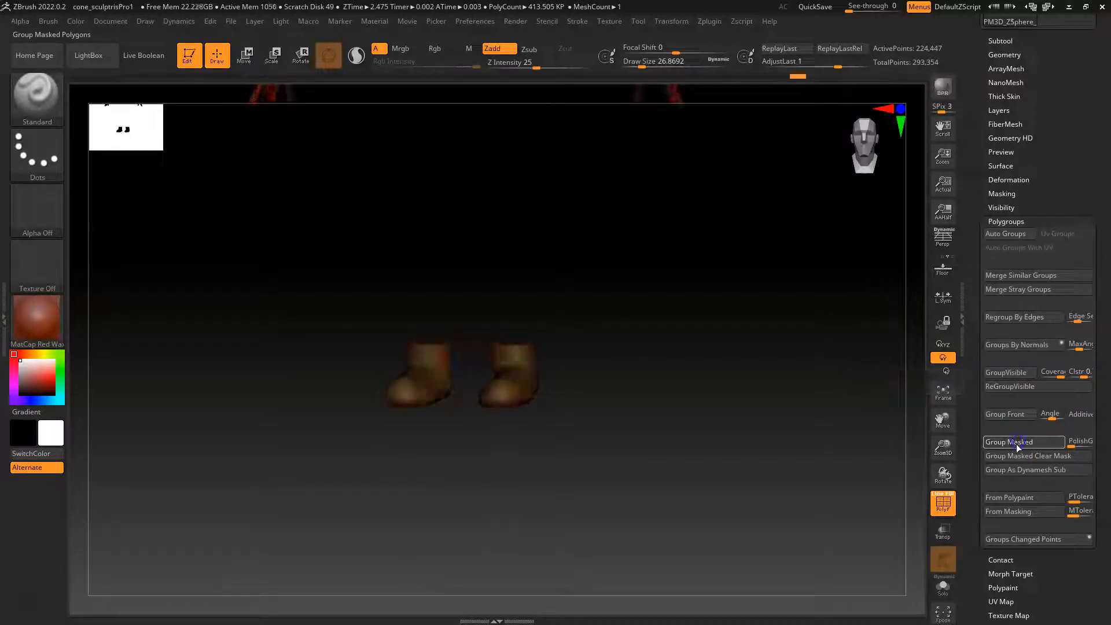
# Hide the shoe polygroup so that only the head and forearms remain shown.
pyautogui.moveTo(633, 397); pyautogui.dragTo(672, 363)
pyautogui.moveTo(523, 335); pyautogui.dragTo(572, 320)
pyautogui.hotkey('ctrl', 'shift')
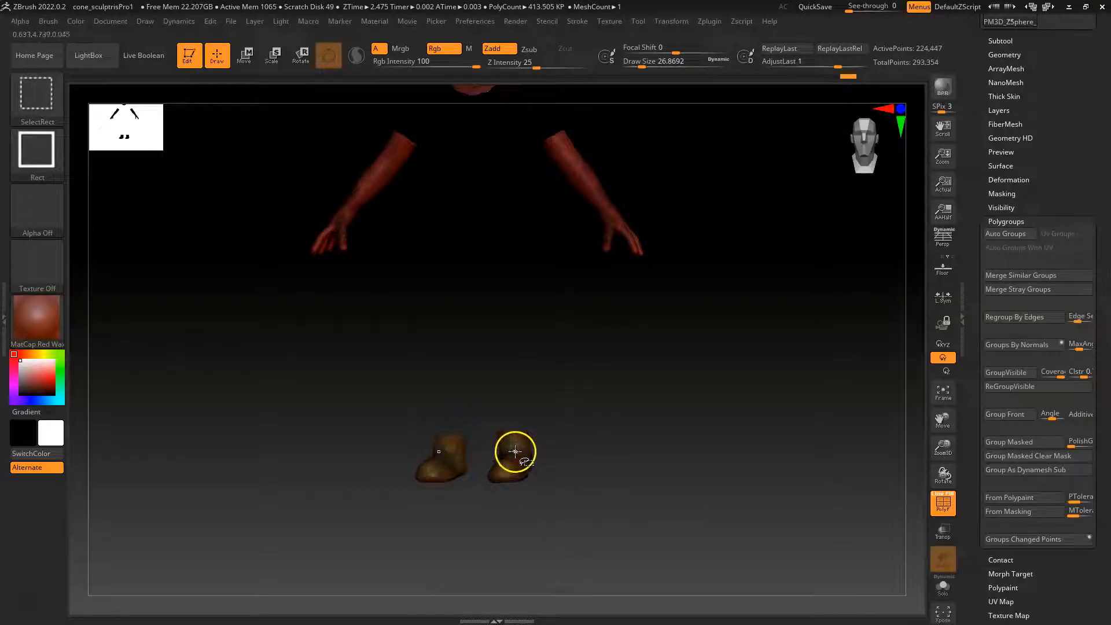
pyautogui.keyDown('ctrl'); pyautogui.keyDown('alt'); pyautogui.keyDown('shift'); pyautogui.click(514, 458); pyautogui.keyUp('shift'); pyautogui.keyUp('alt'); pyautogui.keyUp('ctrl')
pyautogui.moveTo(554, 308); pyautogui.dragTo(596, 384)
pyautogui.moveTo(588, 422); pyautogui.dragTo(548, 434)
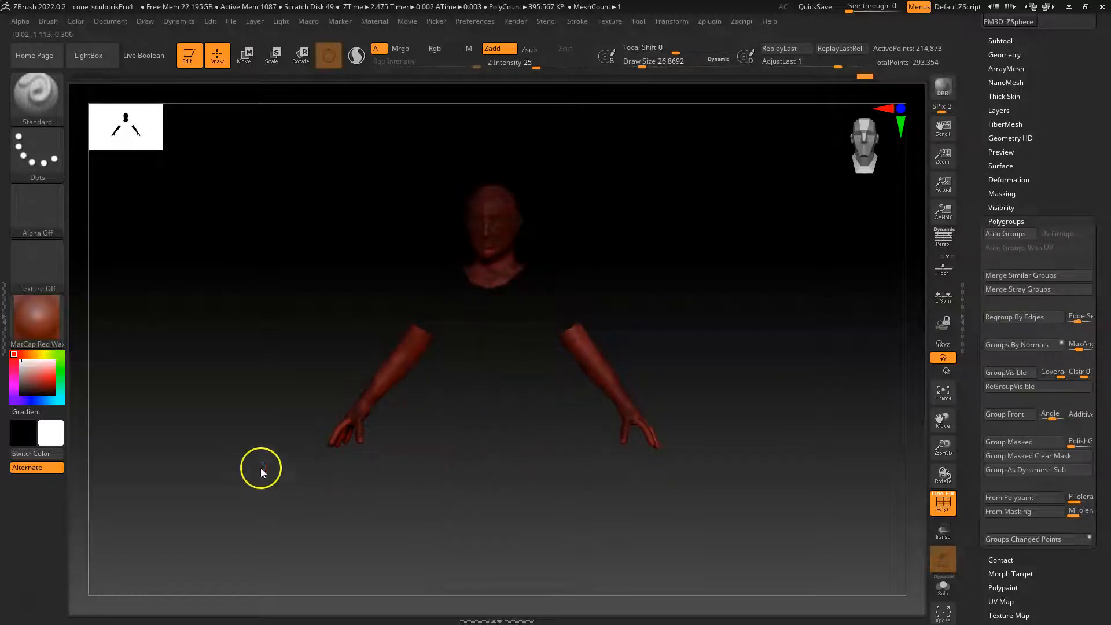
# Mask both forearms and hands, make them their own polygroup with Group Masked, and clear the mask.
pyautogui.moveTo(467, 471); pyautogui.dragTo(475, 467)
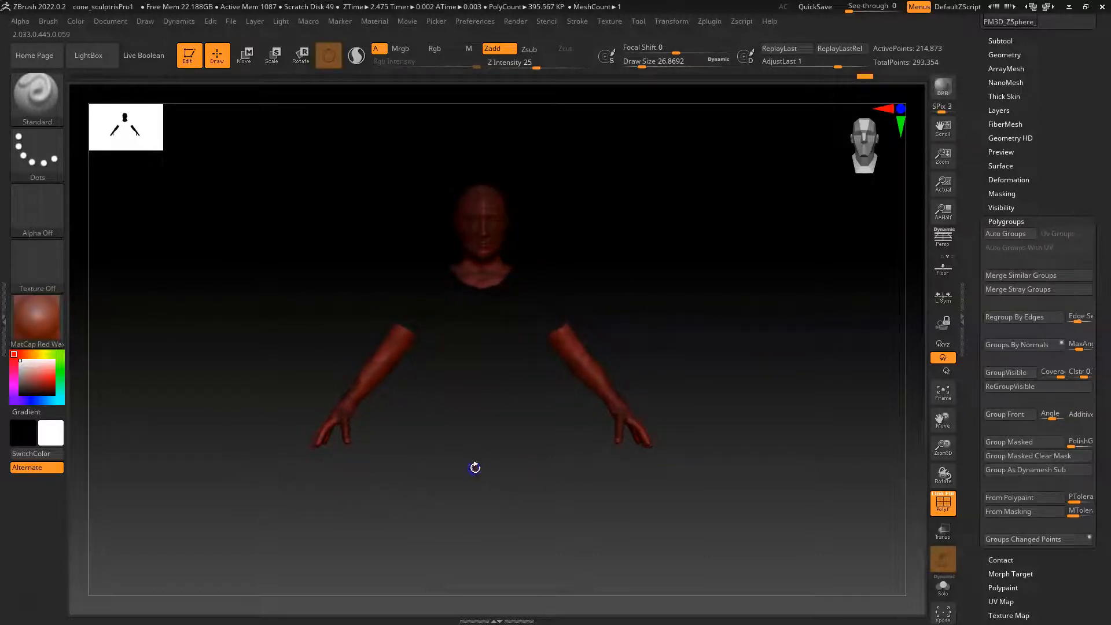
pyautogui.keyDown('ctrl'); pyautogui.moveTo(253, 512); pyautogui.dragTo(826, 302); pyautogui.keyUp('ctrl')
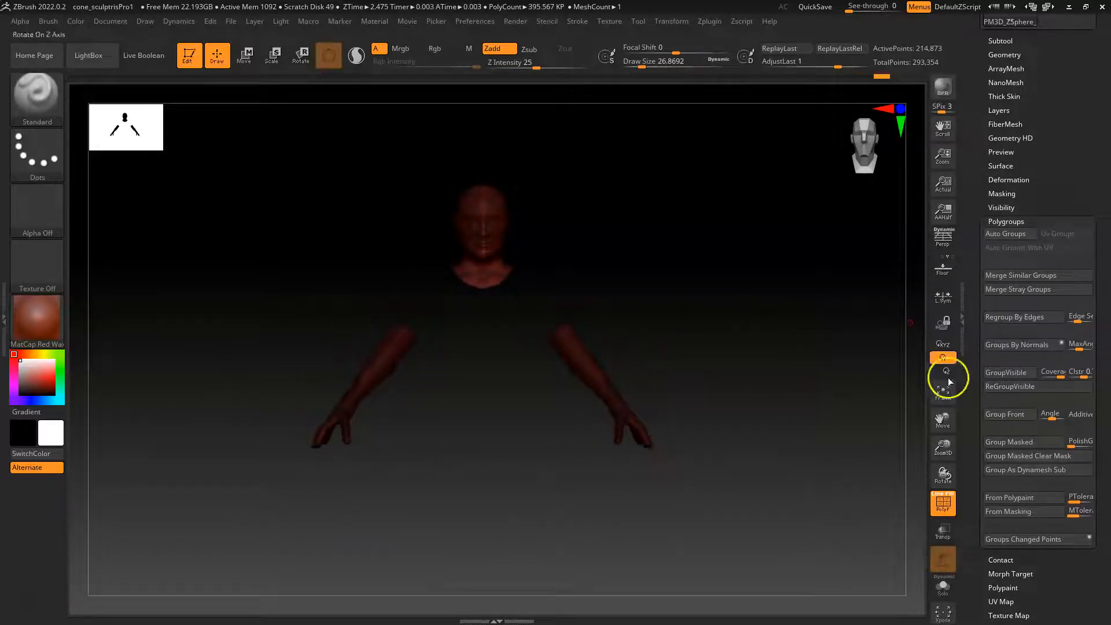
pyautogui.click(1017, 443)
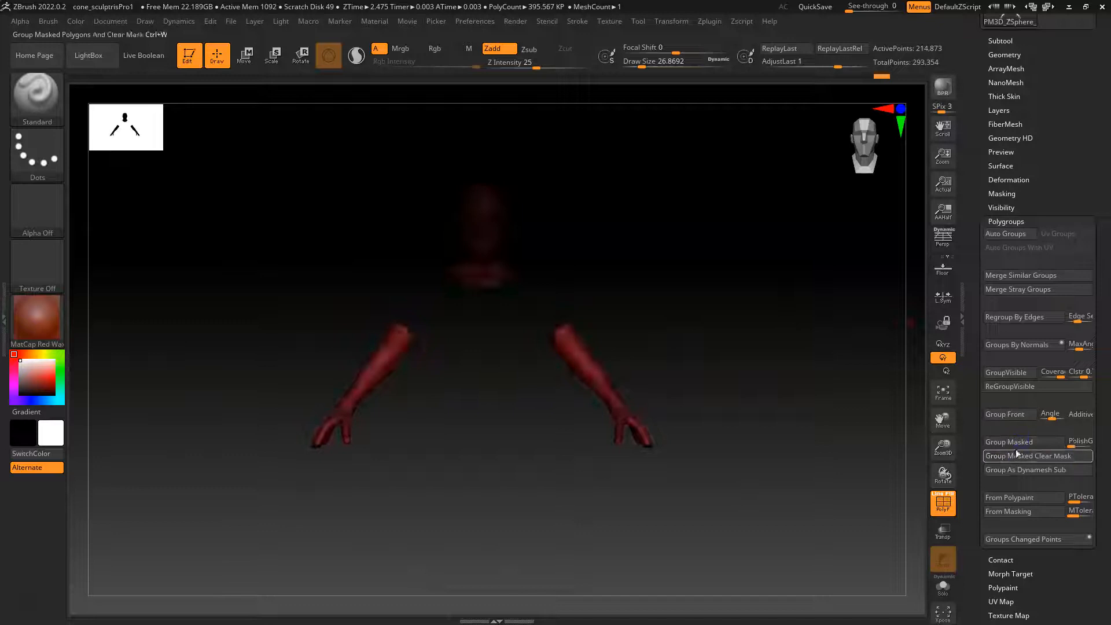
pyautogui.click(1021, 444)
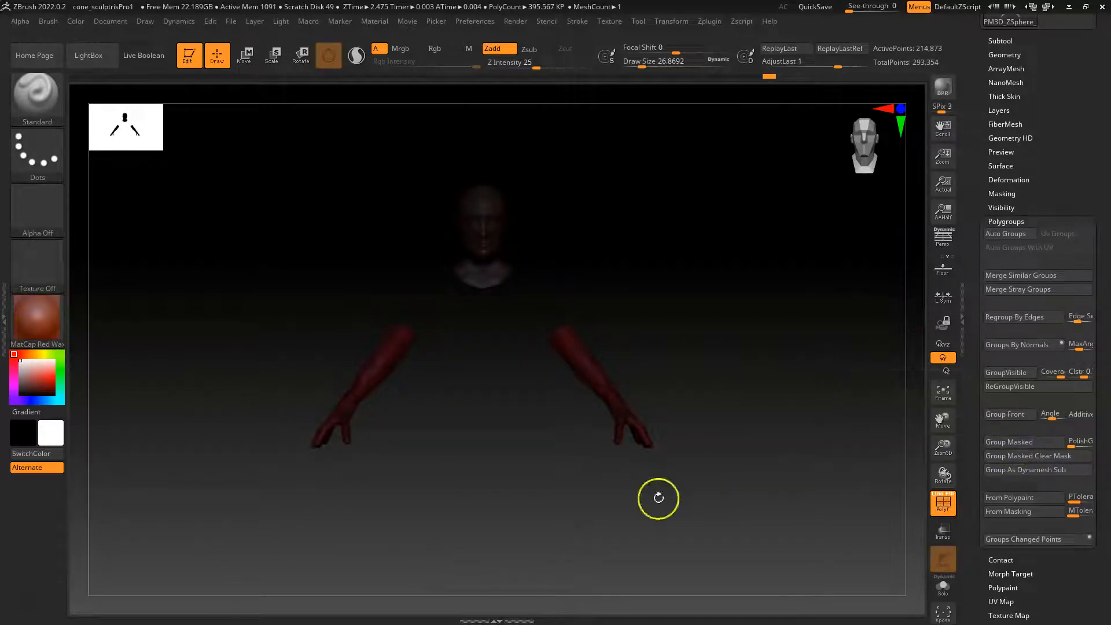
pyautogui.moveTo(622, 245)
pyautogui.keyDown('ctrl'); pyautogui.mouseDown()
pyautogui.moveTo(717, 348)
pyautogui.moveTo(731, 340)
pyautogui.moveTo(734, 267)
pyautogui.mouseUp(); pyautogui.keyUp('ctrl')
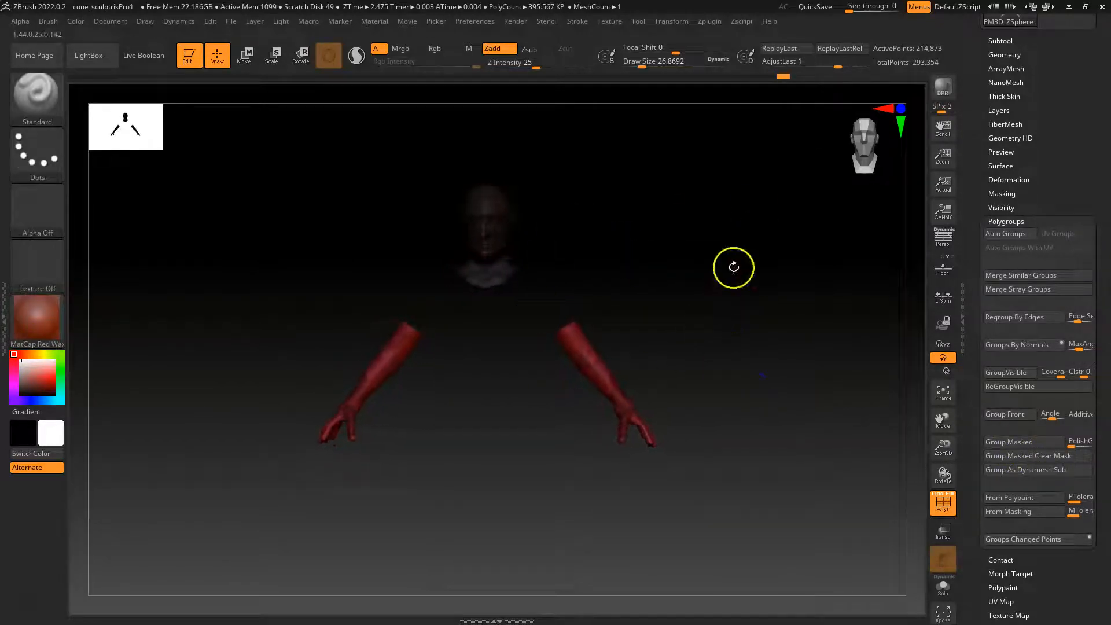
pyautogui.keyDown('ctrl'); pyautogui.click(772, 225); pyautogui.keyUp('ctrl')
pyautogui.keyDown('ctrl'); pyautogui.click(763, 245); pyautogui.keyUp('ctrl')
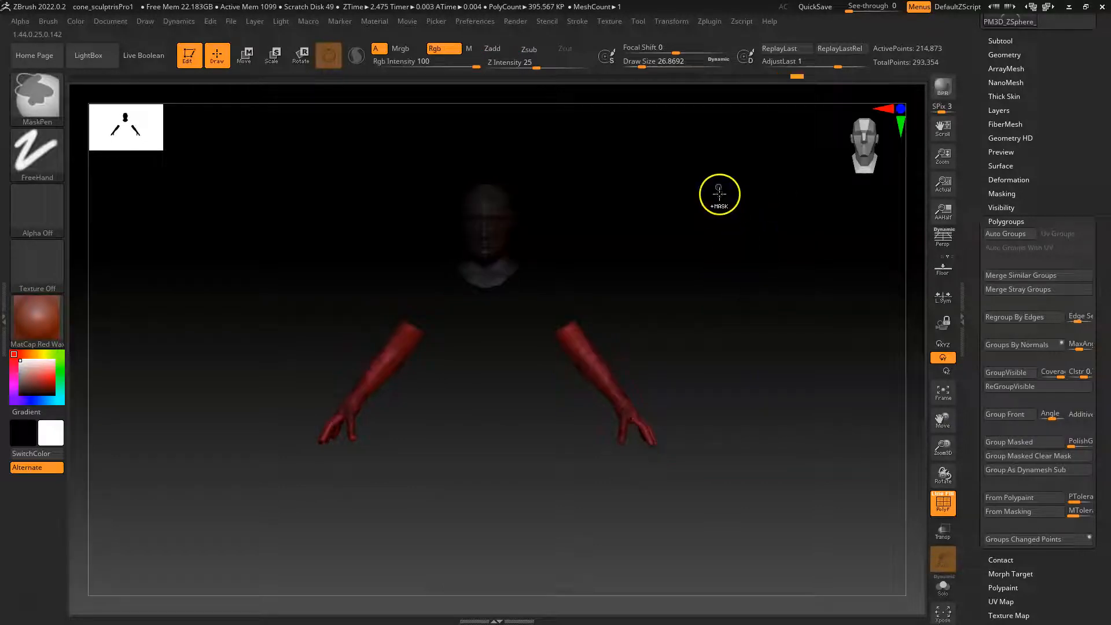
pyautogui.keyDown('ctrl'); pyautogui.click(788, 228); pyautogui.keyUp('ctrl')
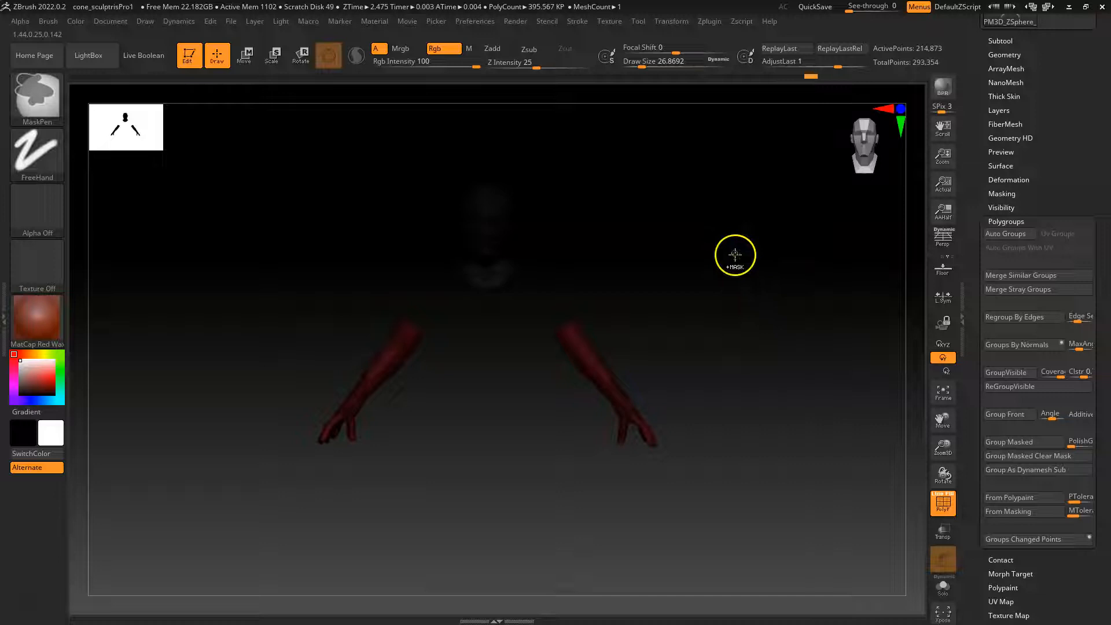
# Bring back all hidden parts and view the whole figure with its polygroups.
pyautogui.keyDown('ctrl'); pyautogui.keyDown('shift'); pyautogui.click(728, 230); pyautogui.keyUp('shift'); pyautogui.keyUp('ctrl')
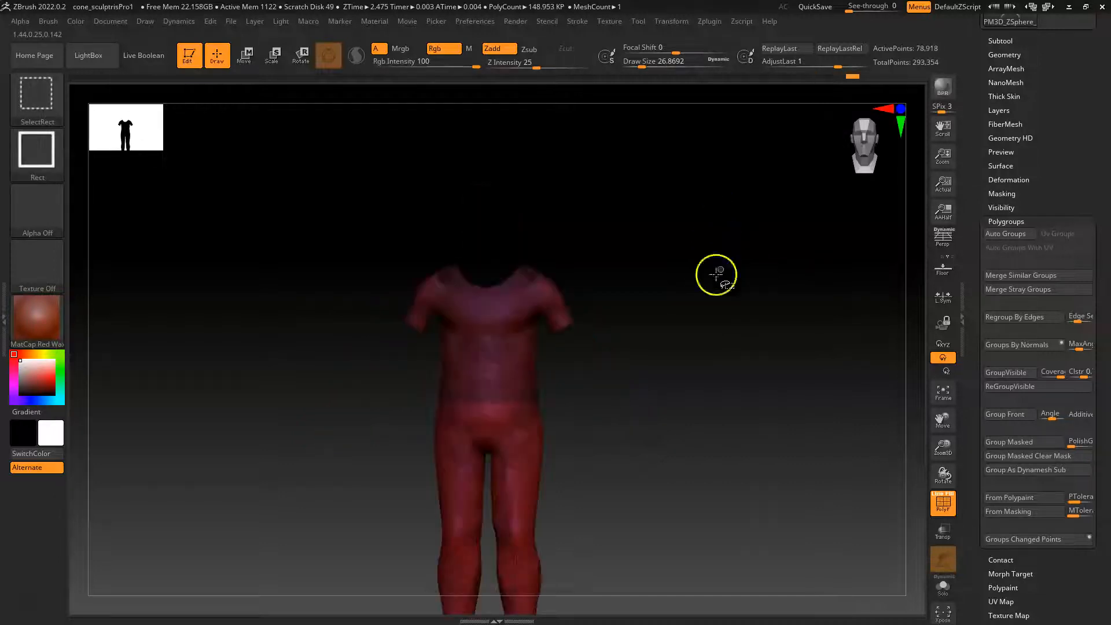
pyautogui.keyDown('ctrl'); pyautogui.keyDown('shift'); pyautogui.click(758, 227); pyautogui.keyUp('shift'); pyautogui.keyUp('ctrl')
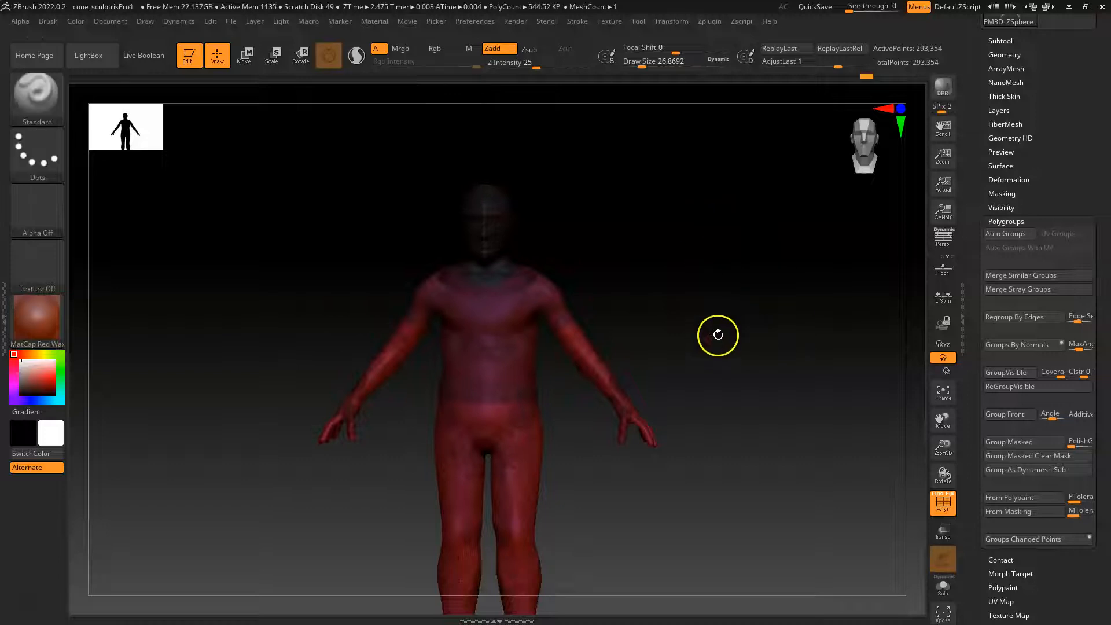
pyautogui.keyDown('alt'); pyautogui.moveTo(709, 302); pyautogui.dragTo(551, 288); pyautogui.keyUp('alt')
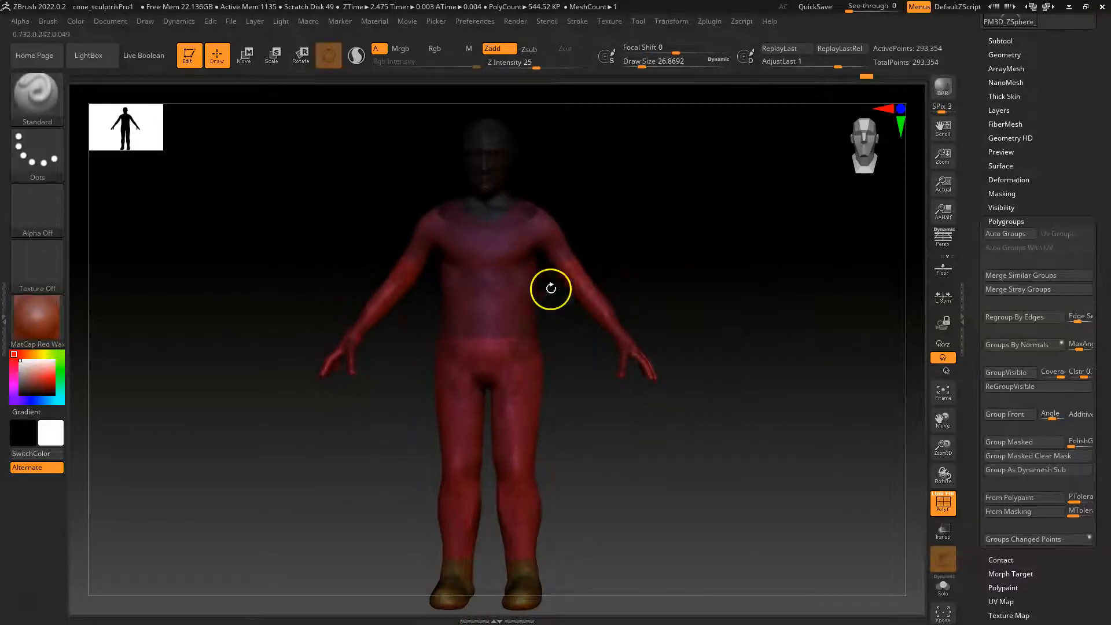
pyautogui.moveTo(710, 381); pyautogui.dragTo(558, 304)
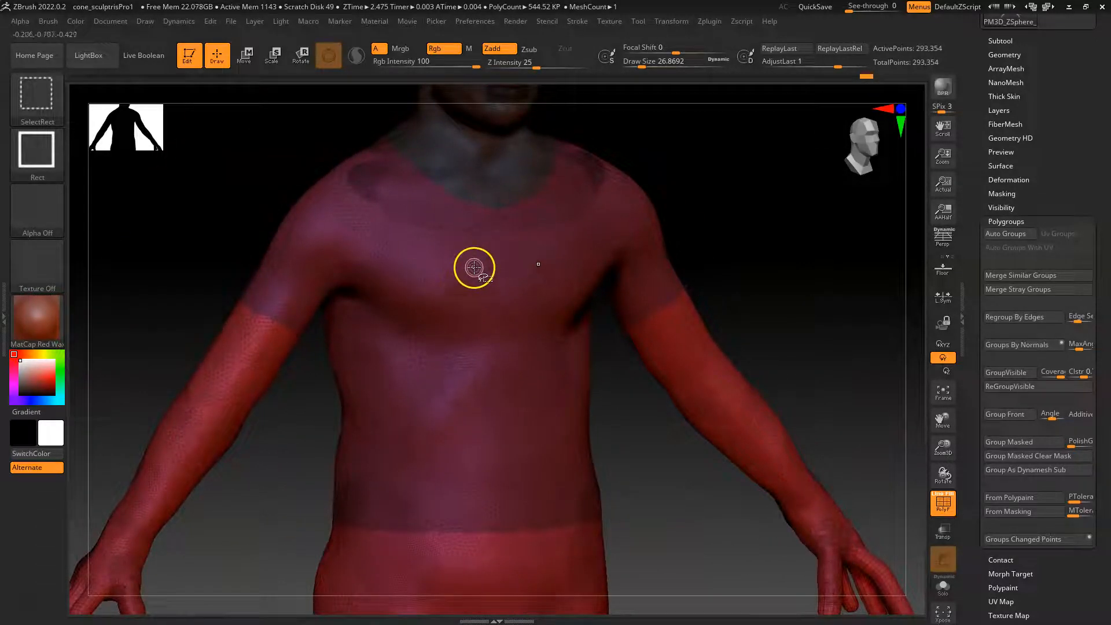
# Isolate the shirt polygroup and set the Standard brush's Draw Size to about 77.
pyautogui.keyDown('ctrl'); pyautogui.keyDown('shift'); pyautogui.click(449, 371); pyautogui.keyUp('shift'); pyautogui.keyUp('ctrl')
pyautogui.moveTo(450, 372)
pyautogui.mouseDown()
pyautogui.moveTo(504, 191)
pyautogui.moveTo(285, 290)
pyautogui.moveTo(603, 372)
pyautogui.moveTo(687, 355)
pyautogui.moveTo(687, 392)
pyautogui.moveTo(737, 379)
pyautogui.moveTo(704, 364)
pyautogui.moveTo(747, 405)
pyautogui.moveTo(481, 426)
pyautogui.mouseUp()
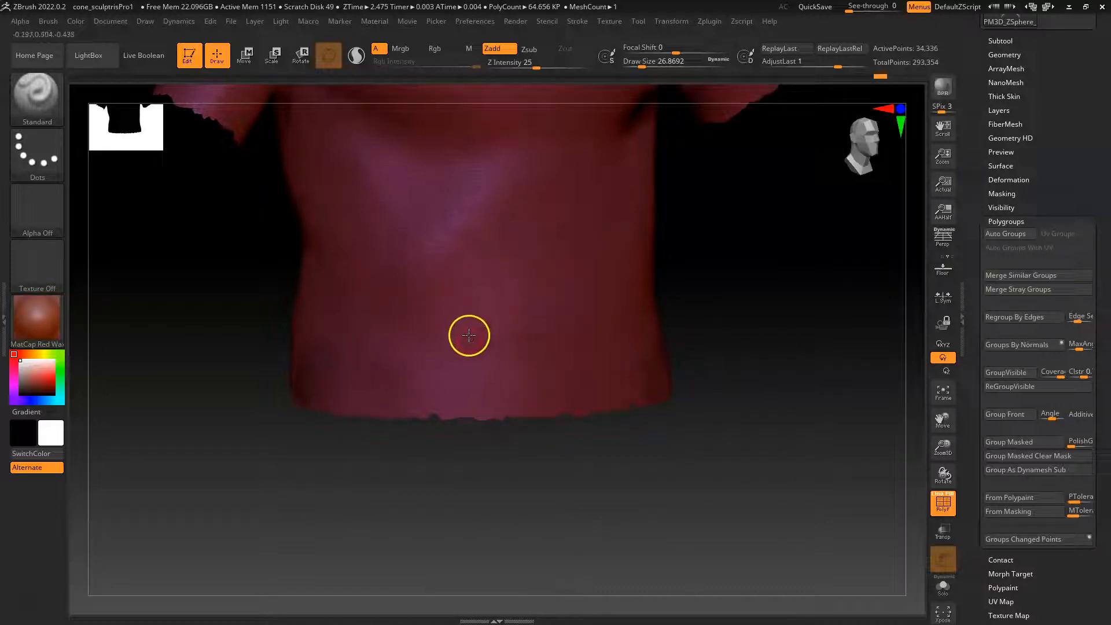
pyautogui.click(357, 55)
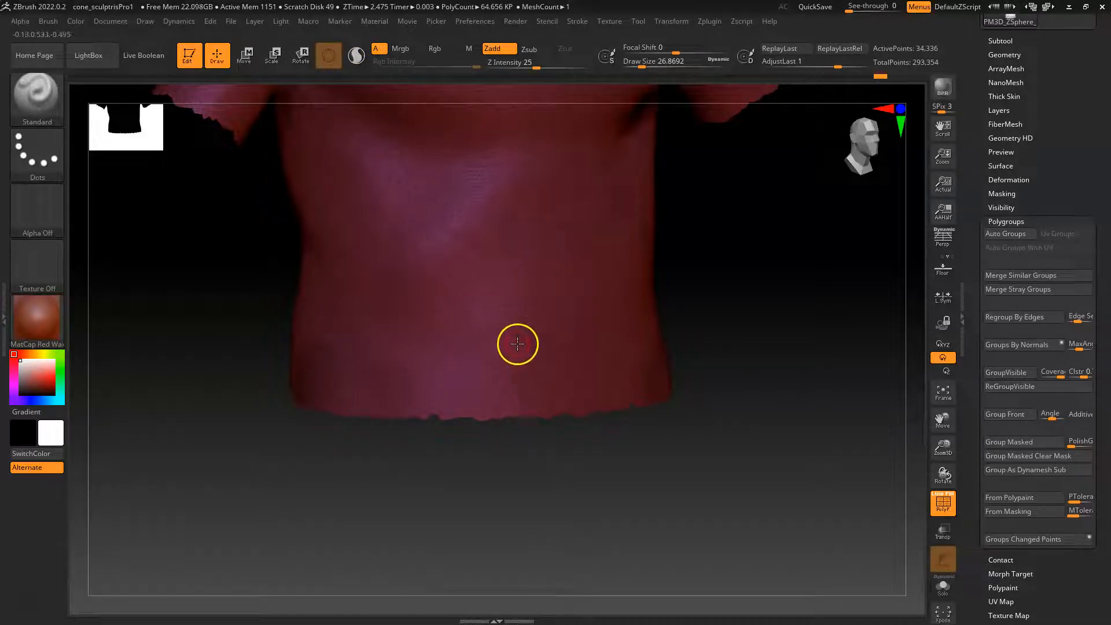
pyautogui.press('space')
pyautogui.moveTo(508, 399); pyautogui.dragTo(513, 401)
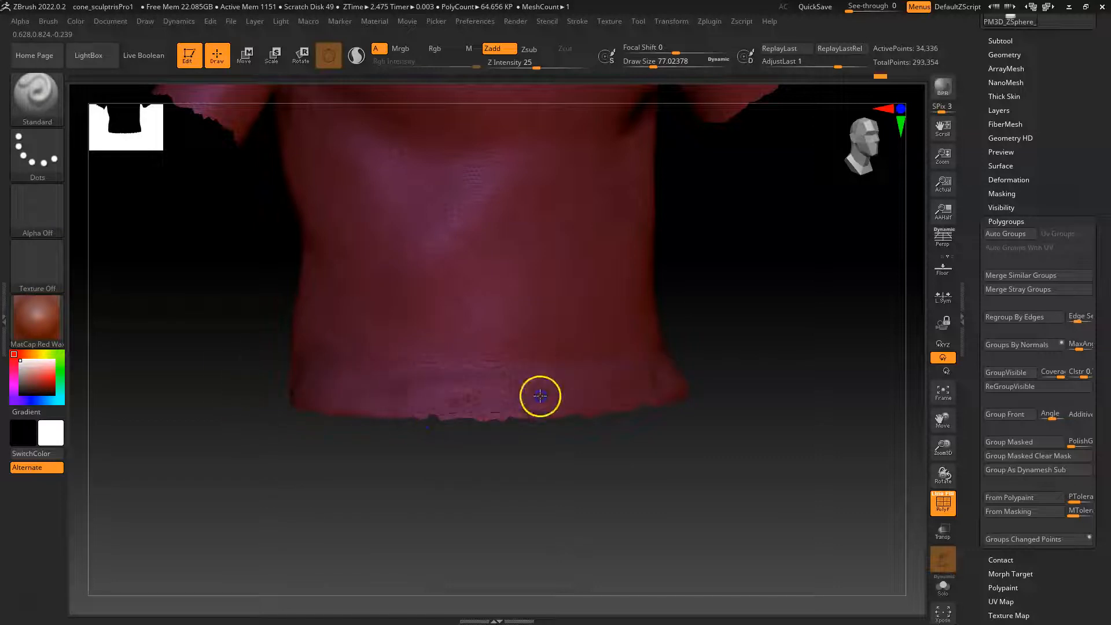
# Build up and smooth the shirt's bottom hem around the waist, with PolyFrame turned off.
pyautogui.press('shift')
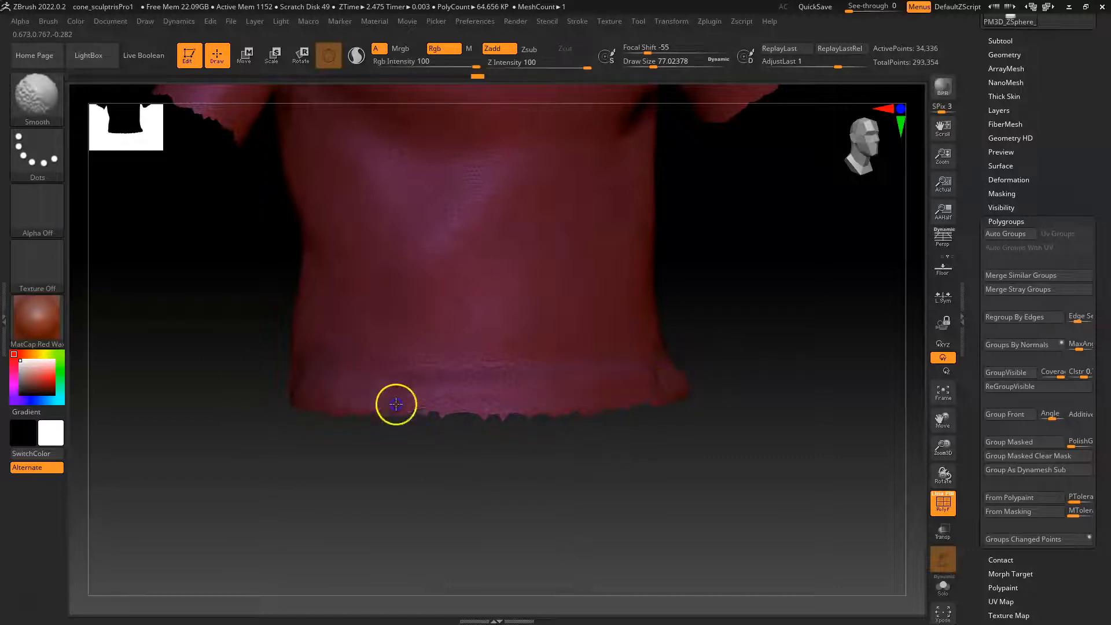
pyautogui.moveTo(328, 523)
pyautogui.mouseDown()
pyautogui.moveTo(405, 516)
pyautogui.moveTo(850, 372)
pyautogui.mouseUp()
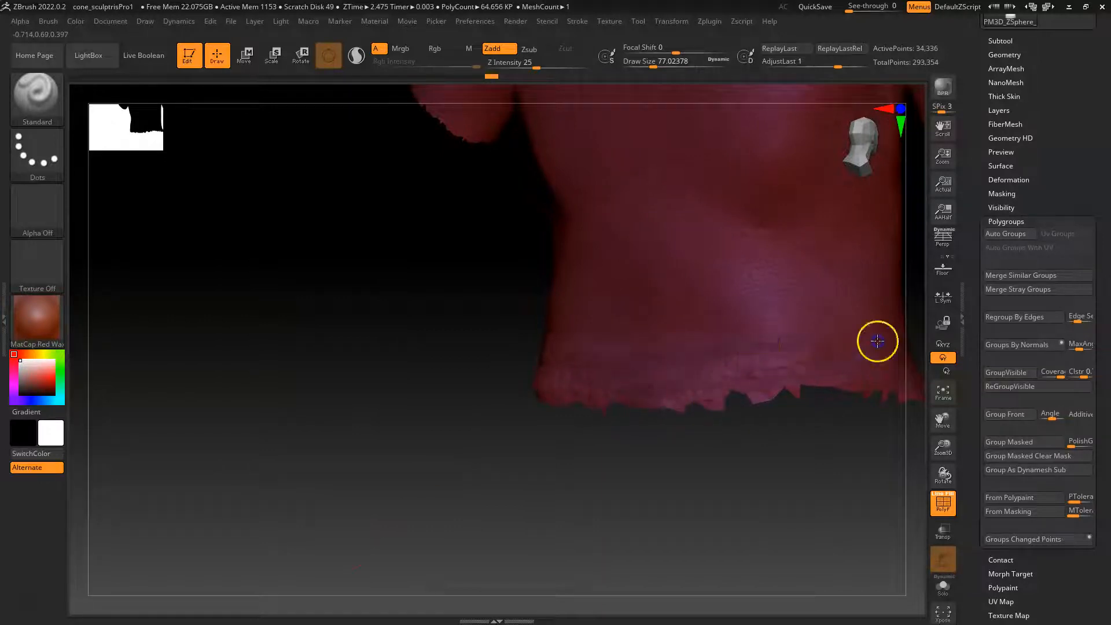
pyautogui.keyDown('alt'); pyautogui.moveTo(737, 489); pyautogui.dragTo(753, 440); pyautogui.keyUp('alt')
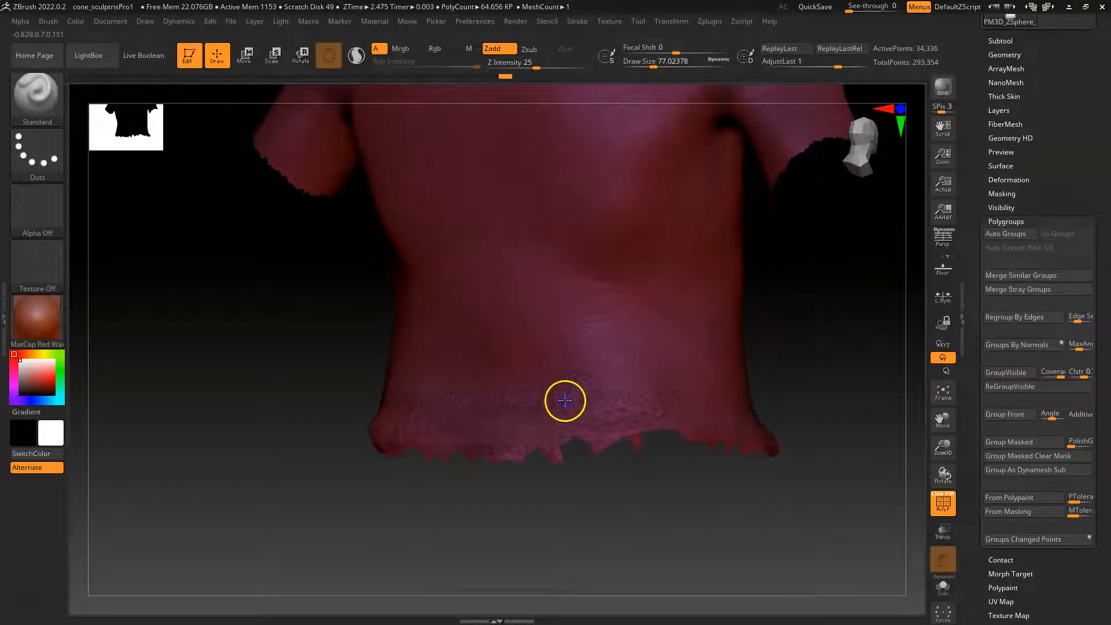
pyautogui.hotkey('shift', 'f')
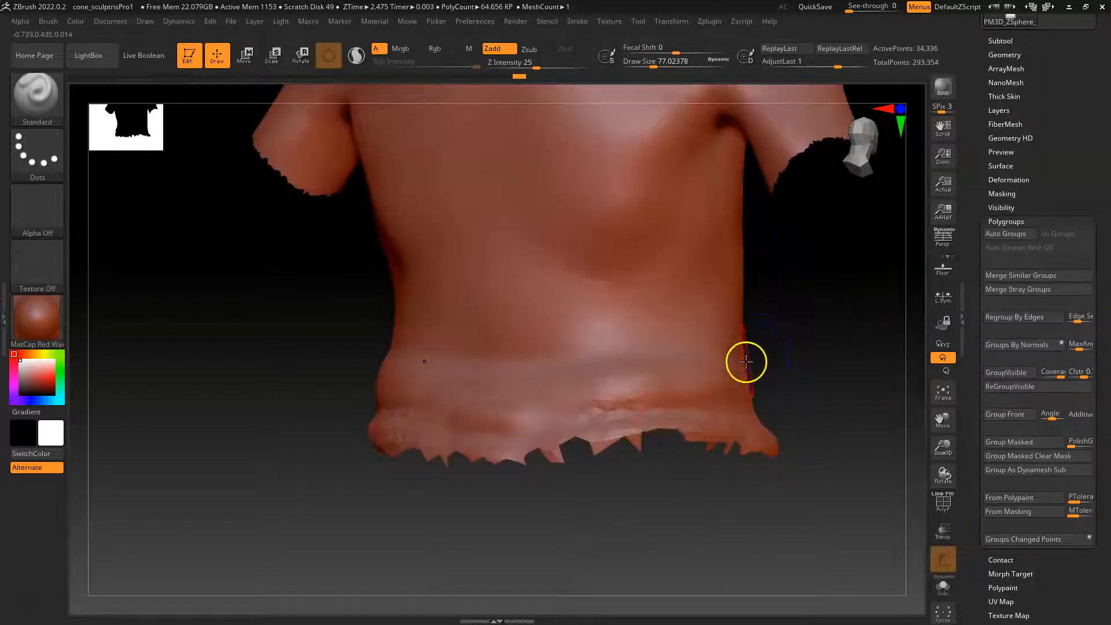
pyautogui.moveTo(727, 406)
pyautogui.mouseDown()
pyautogui.moveTo(665, 422)
pyautogui.moveTo(499, 384)
pyautogui.moveTo(548, 359)
pyautogui.moveTo(517, 354)
pyautogui.moveTo(677, 320)
pyautogui.moveTo(710, 325)
pyautogui.mouseUp()
pyautogui.press('shift')
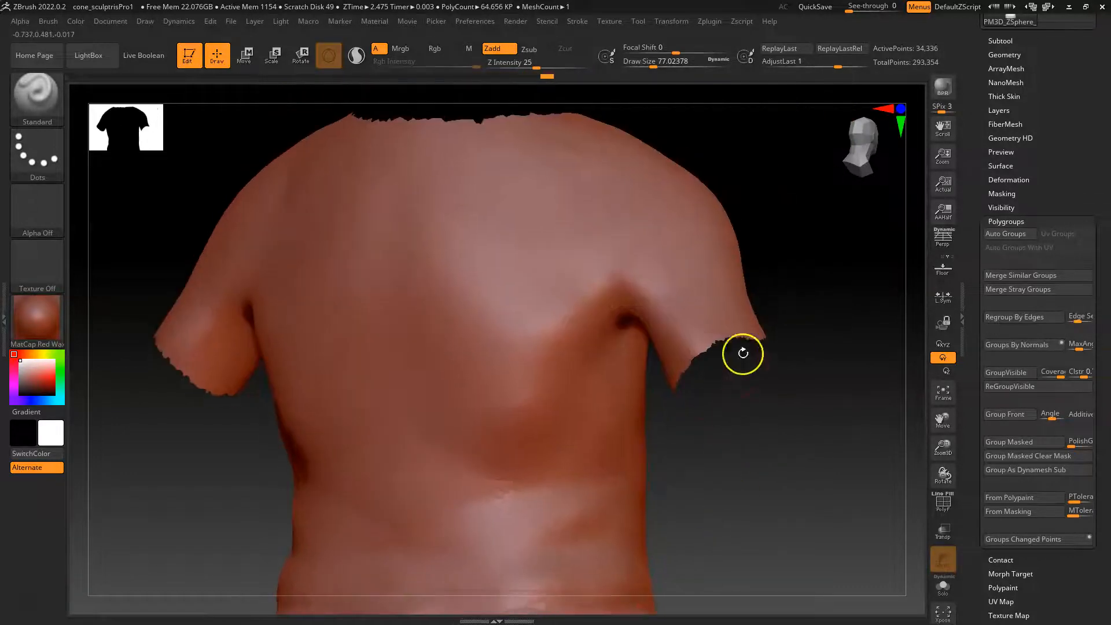
# Sculpt raised cloth volume on the shirt sleeves near the cuffs and armpits, smoothing between the Standard brush strokes.
pyautogui.moveTo(653, 404)
pyautogui.mouseDown()
pyautogui.moveTo(751, 422)
pyautogui.moveTo(757, 330)
pyautogui.moveTo(780, 372)
pyautogui.moveTo(752, 340)
pyautogui.moveTo(722, 333)
pyautogui.mouseUp()
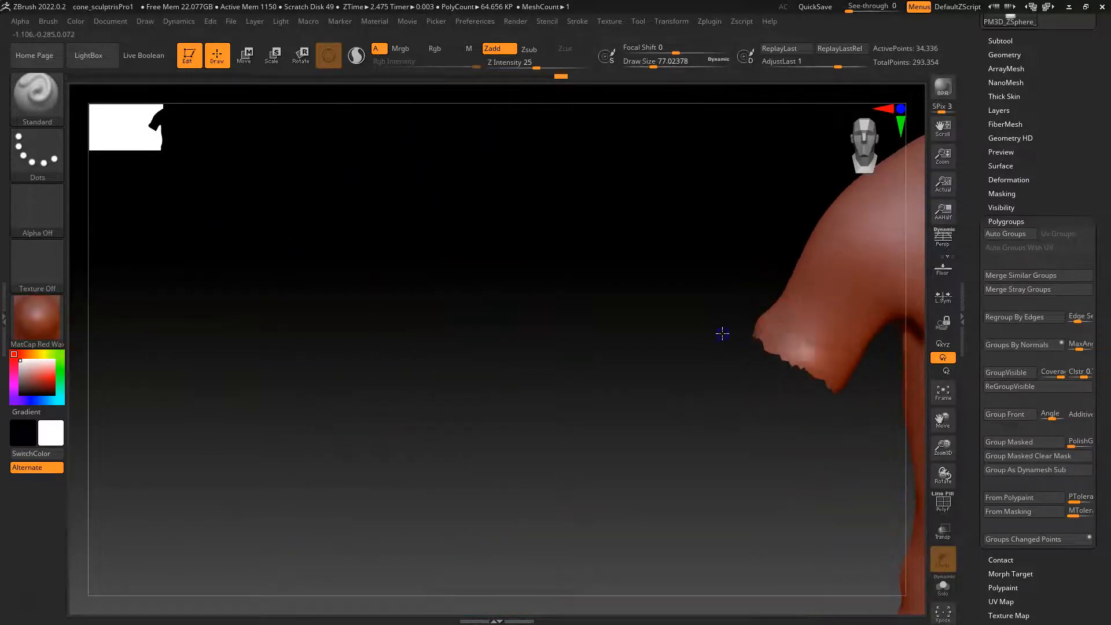
pyautogui.moveTo(752, 382)
pyautogui.keyDown('alt'); pyautogui.mouseDown()
pyautogui.moveTo(425, 512)
pyautogui.moveTo(529, 419)
pyautogui.mouseUp(); pyautogui.keyUp('alt')
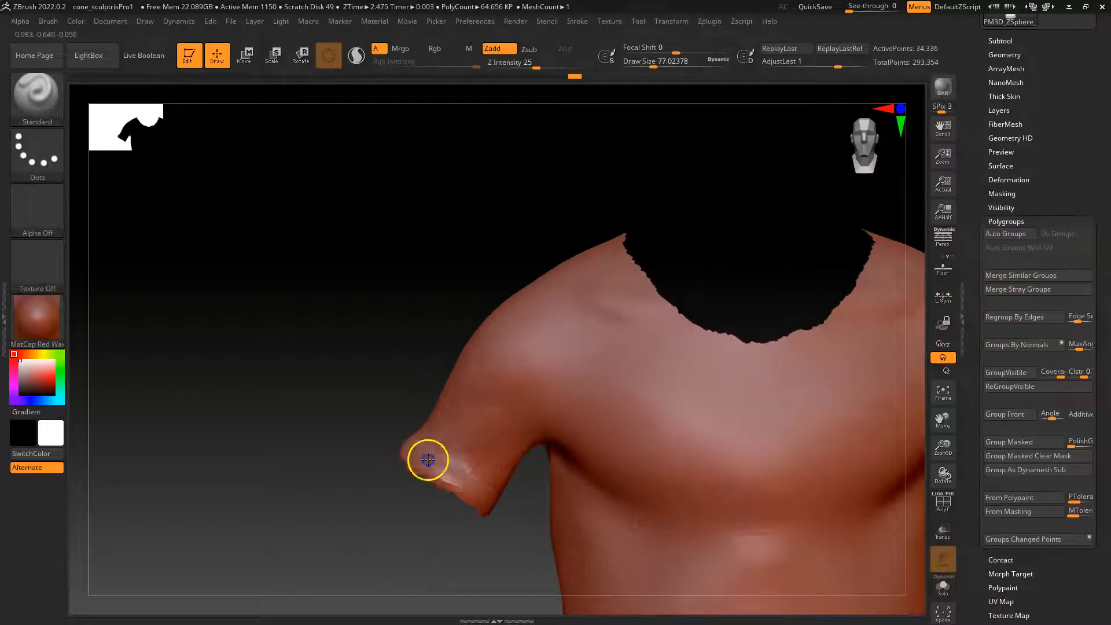
pyautogui.moveTo(461, 358); pyautogui.dragTo(533, 434)
pyautogui.moveTo(502, 482)
pyautogui.keyDown('shift'); pyautogui.mouseDown()
pyautogui.moveTo(439, 456)
pyautogui.moveTo(490, 461)
pyautogui.mouseUp(); pyautogui.keyUp('shift')
pyautogui.moveTo(394, 499)
pyautogui.mouseDown()
pyautogui.moveTo(409, 454)
pyautogui.moveTo(514, 438)
pyautogui.mouseUp()
pyautogui.moveTo(427, 446)
pyautogui.mouseDown()
pyautogui.moveTo(390, 434)
pyautogui.moveTo(411, 367)
pyautogui.moveTo(471, 390)
pyautogui.mouseUp()
pyautogui.keyDown('shift'); pyautogui.moveTo(463, 429); pyautogui.dragTo(445, 460); pyautogui.keyUp('shift')
pyautogui.moveTo(500, 353)
pyautogui.mouseDown()
pyautogui.moveTo(583, 440)
pyautogui.moveTo(602, 417)
pyautogui.mouseUp()
pyautogui.moveTo(511, 476)
pyautogui.mouseDown()
pyautogui.moveTo(486, 462)
pyautogui.moveTo(499, 405)
pyautogui.mouseUp()
pyautogui.keyDown('shift'); pyautogui.moveTo(516, 481); pyautogui.dragTo(508, 483); pyautogui.keyUp('shift')
pyautogui.moveTo(642, 330); pyautogui.dragTo(627, 412)
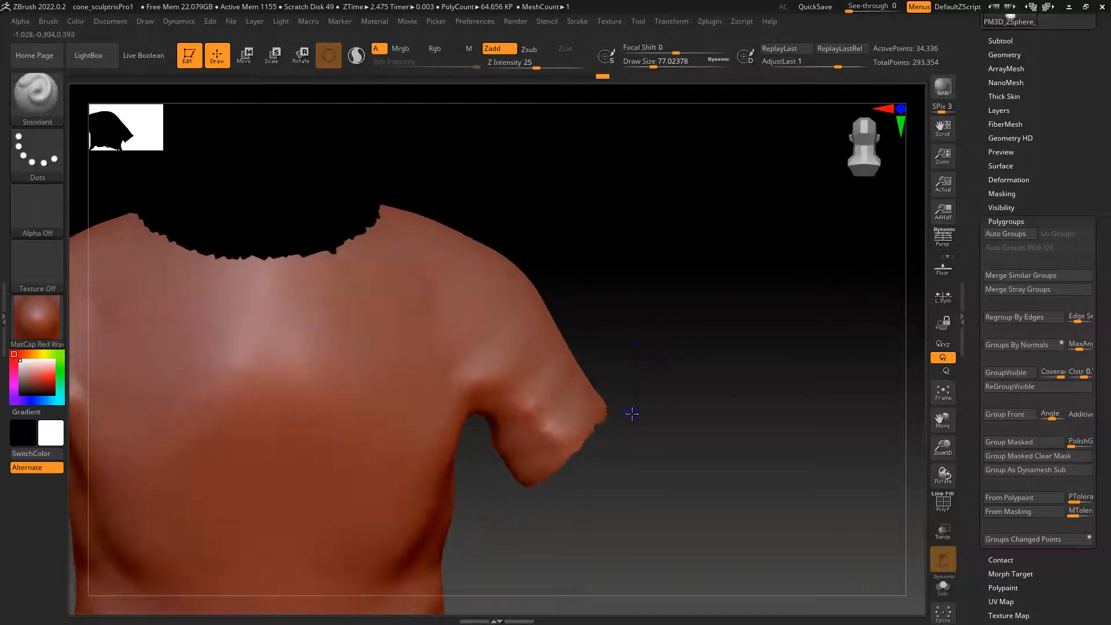
# Sculpt and smooth soft folds across the shirt's upper back, shoulders and neckline.
pyautogui.moveTo(568, 364); pyautogui.dragTo(650, 314)
pyautogui.moveTo(329, 373)
pyautogui.mouseDown()
pyautogui.moveTo(335, 359)
pyautogui.moveTo(197, 350)
pyautogui.moveTo(272, 367)
pyautogui.moveTo(390, 360)
pyautogui.moveTo(324, 397)
pyautogui.moveTo(279, 407)
pyautogui.mouseUp()
pyautogui.moveTo(365, 402); pyautogui.dragTo(289, 418)
pyautogui.moveTo(418, 419)
pyautogui.keyDown('shift'); pyautogui.mouseDown()
pyautogui.moveTo(275, 419)
pyautogui.moveTo(293, 340)
pyautogui.mouseUp(); pyautogui.keyUp('shift')
pyautogui.keyDown('alt'); pyautogui.moveTo(605, 518); pyautogui.dragTo(798, 471); pyautogui.keyUp('alt')
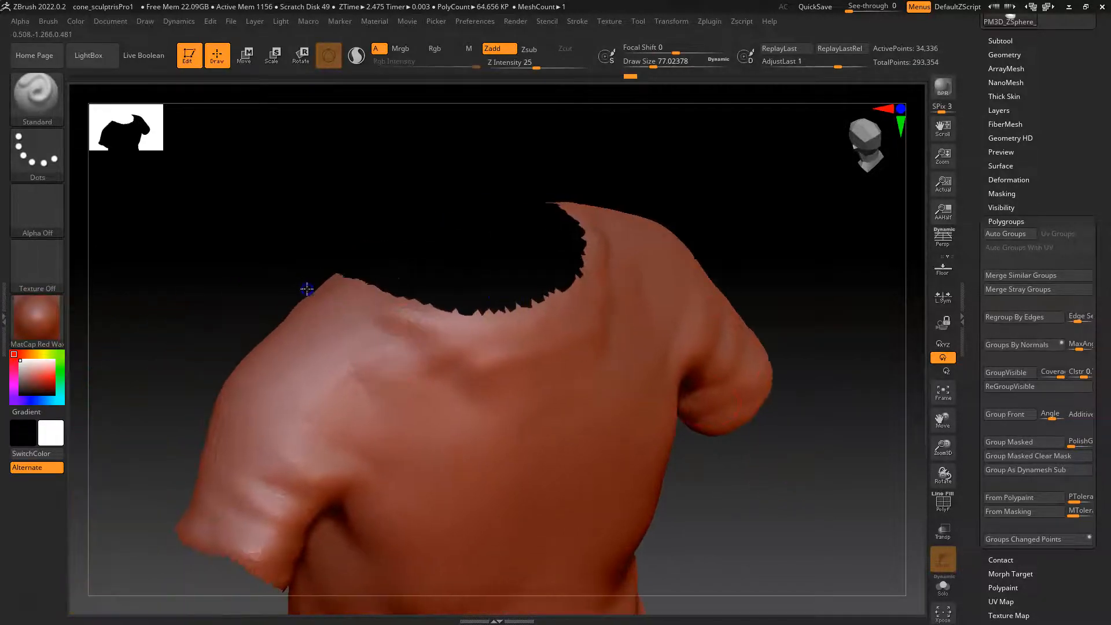
pyautogui.moveTo(249, 264); pyautogui.dragTo(405, 439)
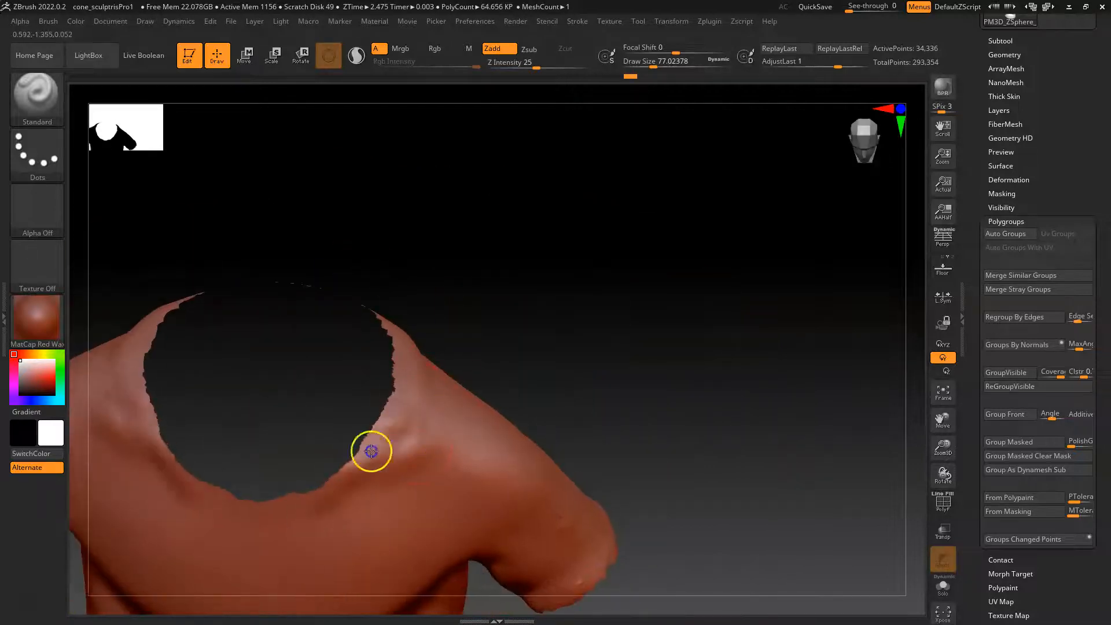
pyautogui.moveTo(601, 342)
pyautogui.mouseDown()
pyautogui.moveTo(620, 377)
pyautogui.moveTo(464, 363)
pyautogui.moveTo(447, 412)
pyautogui.moveTo(546, 327)
pyautogui.moveTo(367, 388)
pyautogui.mouseUp()
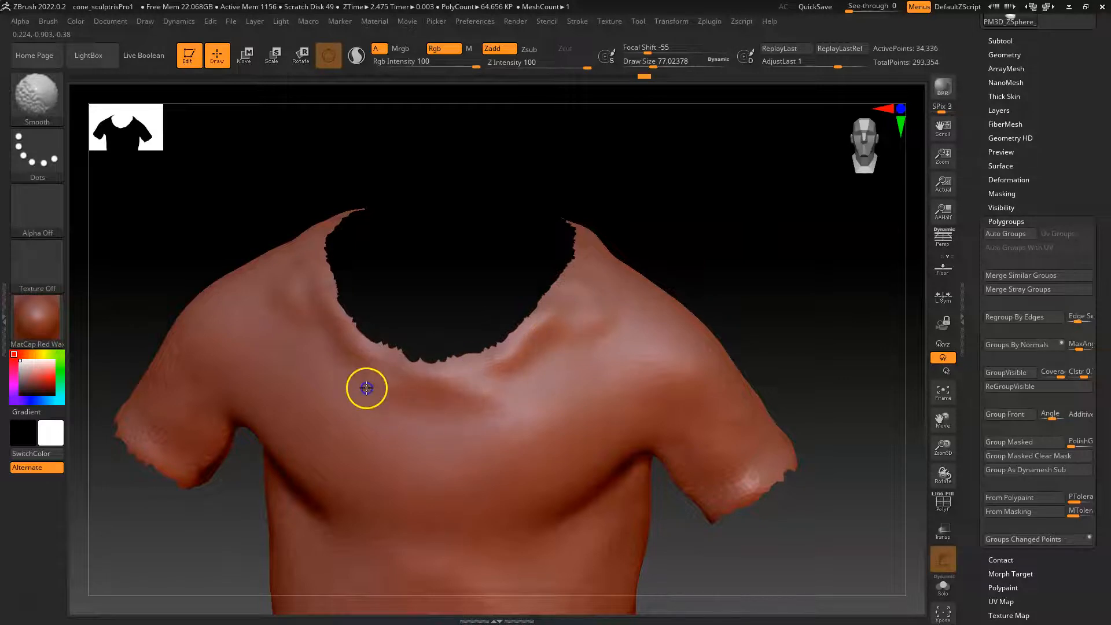
pyautogui.keyDown('shift'); pyautogui.moveTo(523, 353); pyautogui.dragTo(519, 383); pyautogui.keyUp('shift')
pyautogui.moveTo(706, 542)
pyautogui.keyDown('alt'); pyautogui.mouseDown()
pyautogui.moveTo(662, 453)
pyautogui.moveTo(626, 439)
pyautogui.moveTo(670, 447)
pyautogui.moveTo(630, 462)
pyautogui.moveTo(670, 462)
pyautogui.moveTo(543, 380)
pyautogui.moveTo(601, 481)
pyautogui.moveTo(649, 471)
pyautogui.moveTo(688, 480)
pyautogui.moveTo(713, 520)
pyautogui.mouseUp(); pyautogui.keyUp('alt')
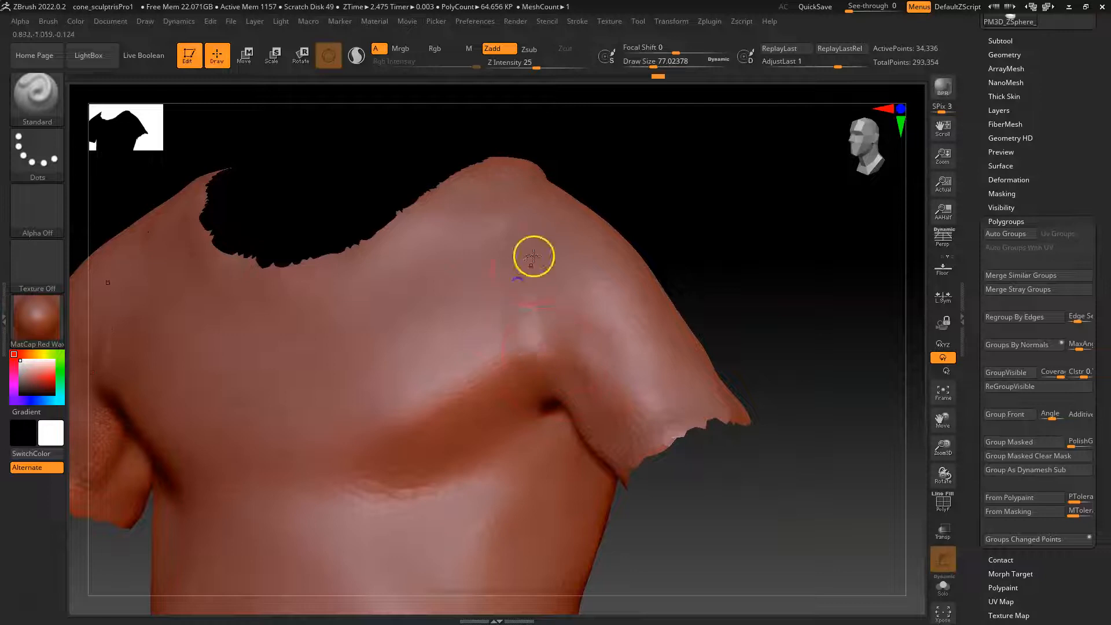
# Carve and smooth folds running from the shirt's armpit across the chest, using the Standard brush at a Draw Size of about 51.
pyautogui.press('space')
pyautogui.moveTo(555, 336); pyautogui.dragTo(547, 348)
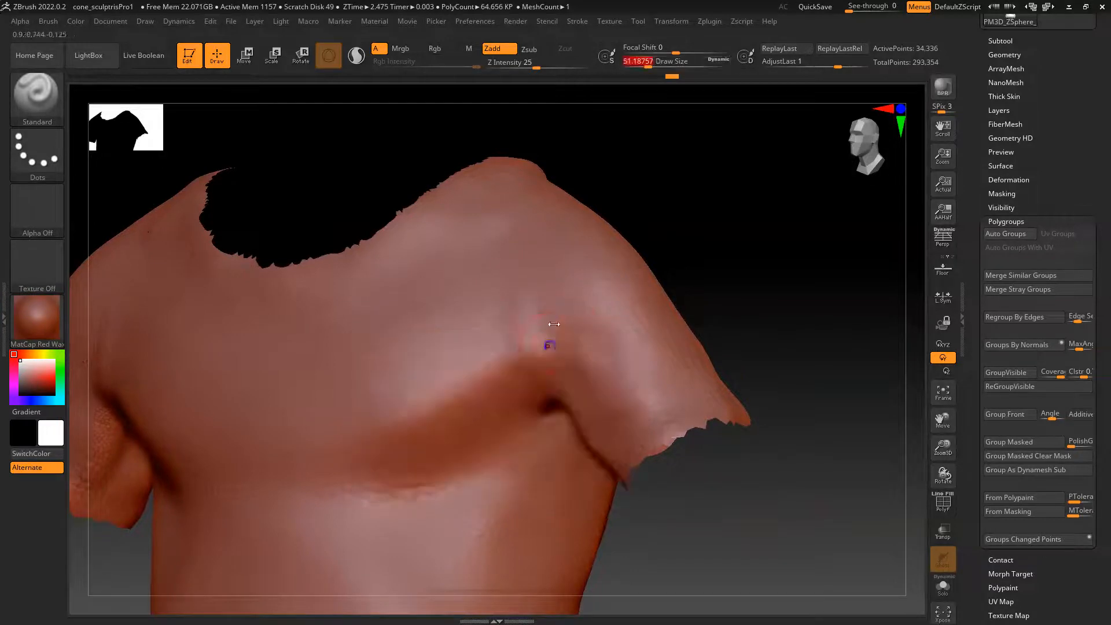
pyautogui.keyDown('alt'); pyautogui.moveTo(500, 271); pyautogui.dragTo(562, 391); pyautogui.keyUp('alt')
pyautogui.keyDown('alt'); pyautogui.moveTo(448, 328); pyautogui.dragTo(565, 397); pyautogui.keyUp('alt')
pyautogui.moveTo(470, 362)
pyautogui.keyDown('alt'); pyautogui.mouseDown()
pyautogui.moveTo(541, 382)
pyautogui.moveTo(558, 401)
pyautogui.mouseUp(); pyautogui.keyUp('alt')
pyautogui.keyDown('alt'); pyautogui.moveTo(459, 372); pyautogui.dragTo(563, 403); pyautogui.keyUp('alt')
pyautogui.moveTo(526, 339)
pyautogui.keyDown('shift'); pyautogui.mouseDown()
pyautogui.moveTo(557, 349)
pyautogui.moveTo(491, 365)
pyautogui.moveTo(565, 435)
pyautogui.moveTo(411, 484)
pyautogui.mouseUp(); pyautogui.keyUp('shift')
pyautogui.moveTo(498, 450); pyautogui.dragTo(325, 509)
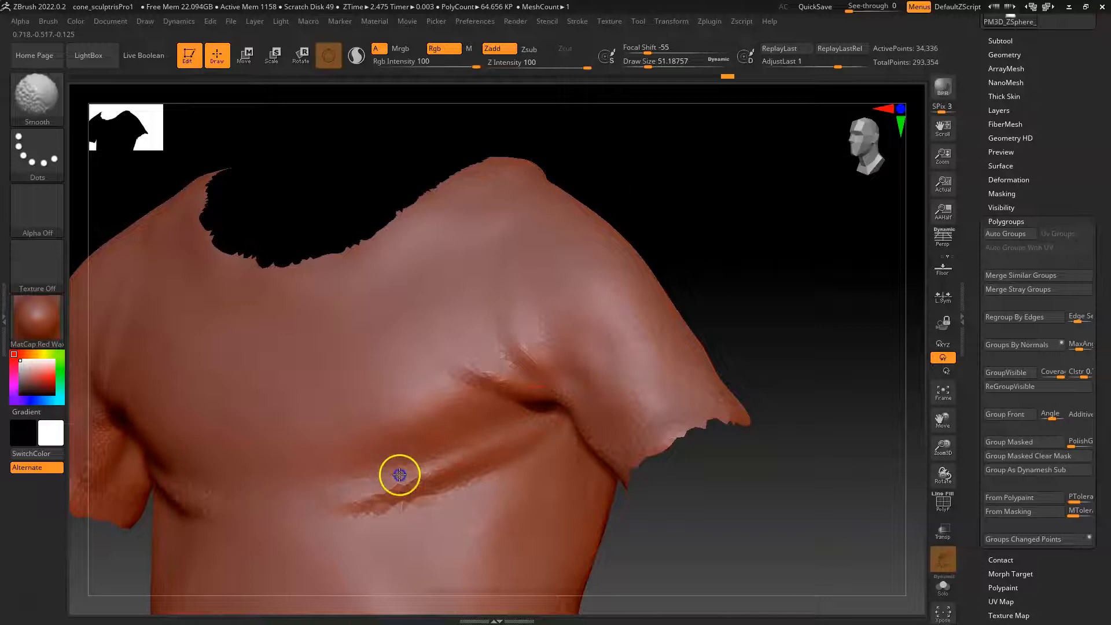
# Sculpt a long diagonal fold from the armpit down to the stomach, with Focal Shift -40 and Draw Size about 90.
pyautogui.moveTo(720, 529); pyautogui.dragTo(516, 397)
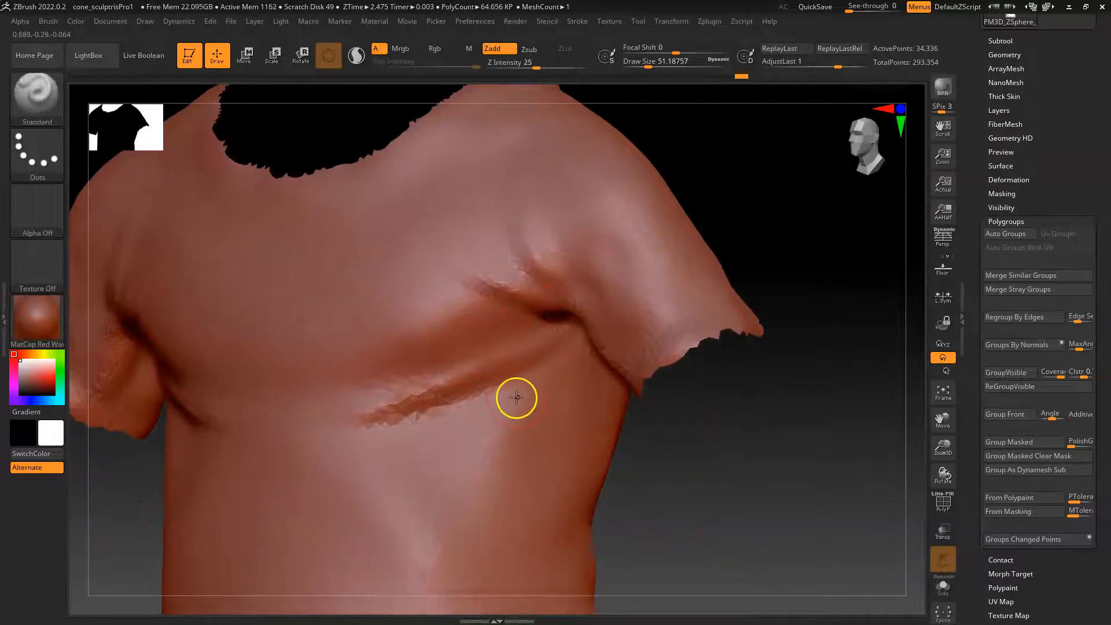
pyautogui.press('space')
pyautogui.click(507, 436)
pyautogui.moveTo(509, 424)
pyautogui.mouseDown()
pyautogui.moveTo(521, 421)
pyautogui.moveTo(509, 422)
pyautogui.mouseUp()
pyautogui.moveTo(572, 362)
pyautogui.mouseDown()
pyautogui.moveTo(506, 459)
pyautogui.moveTo(381, 558)
pyautogui.mouseUp()
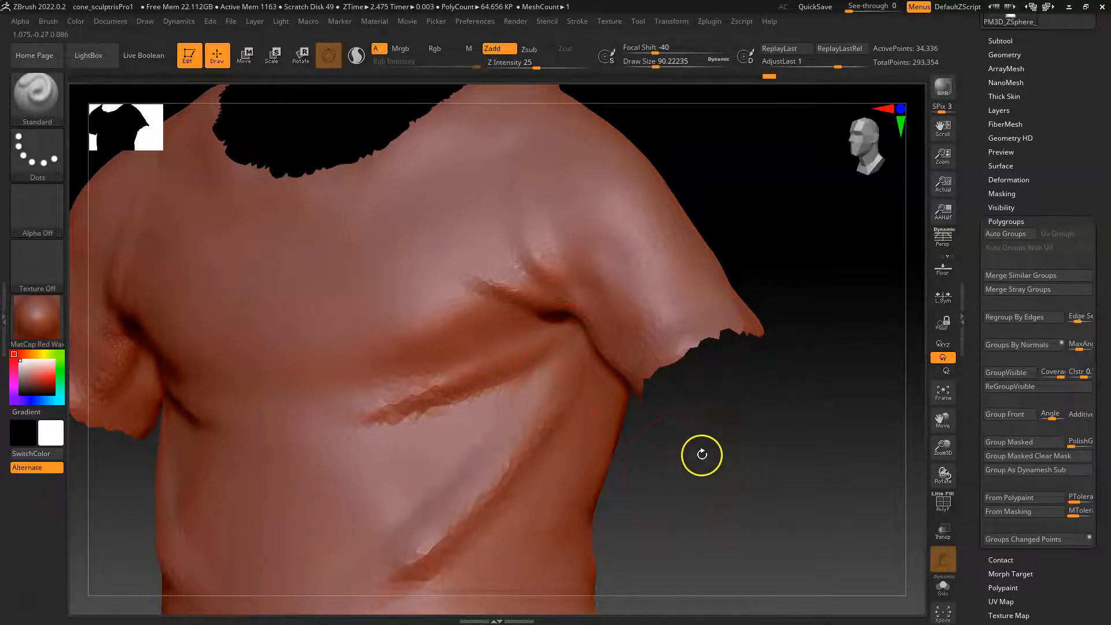
# Soften the diagonal fold along the shirt's side, undoing the surplus strokes and reworking the waist.
pyautogui.keyDown('alt'); pyautogui.moveTo(702, 455); pyautogui.dragTo(757, 372); pyautogui.keyUp('alt')
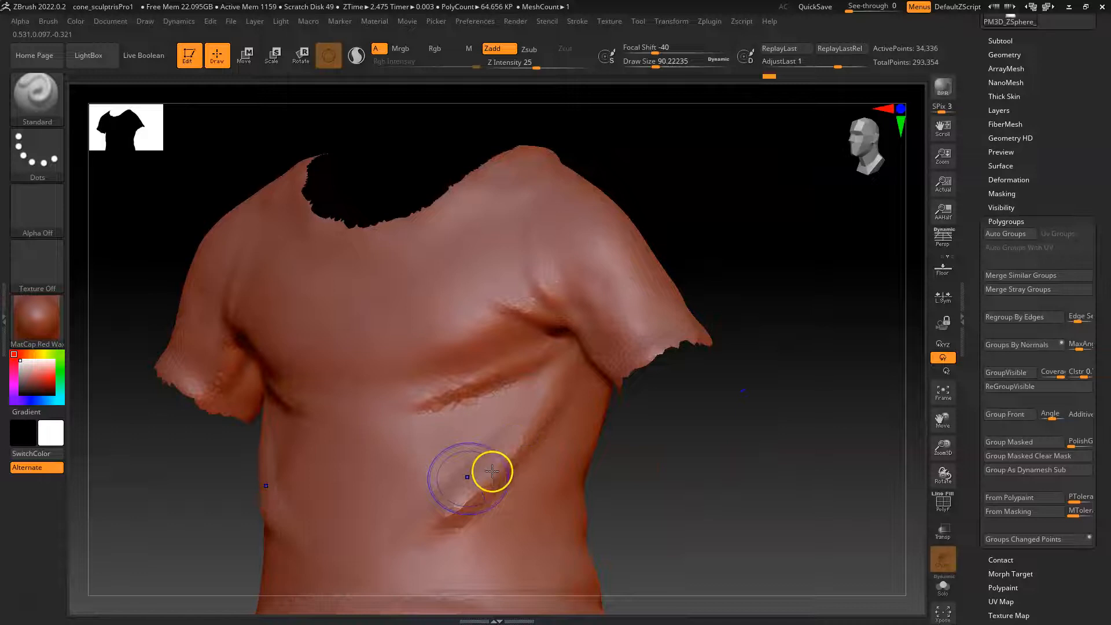
pyautogui.moveTo(511, 449)
pyautogui.keyDown('shift'); pyautogui.mouseDown()
pyautogui.moveTo(481, 450)
pyautogui.moveTo(509, 431)
pyautogui.moveTo(466, 534)
pyautogui.moveTo(534, 412)
pyautogui.mouseUp(); pyautogui.keyUp('shift')
pyautogui.keyDown('shift'); pyautogui.moveTo(530, 412); pyautogui.dragTo(485, 485); pyautogui.keyUp('shift')
pyautogui.moveTo(490, 485); pyautogui.dragTo(512, 470)
pyautogui.hotkey('ctrl', 'z')
pyautogui.hotkey('ctrl', 'z')
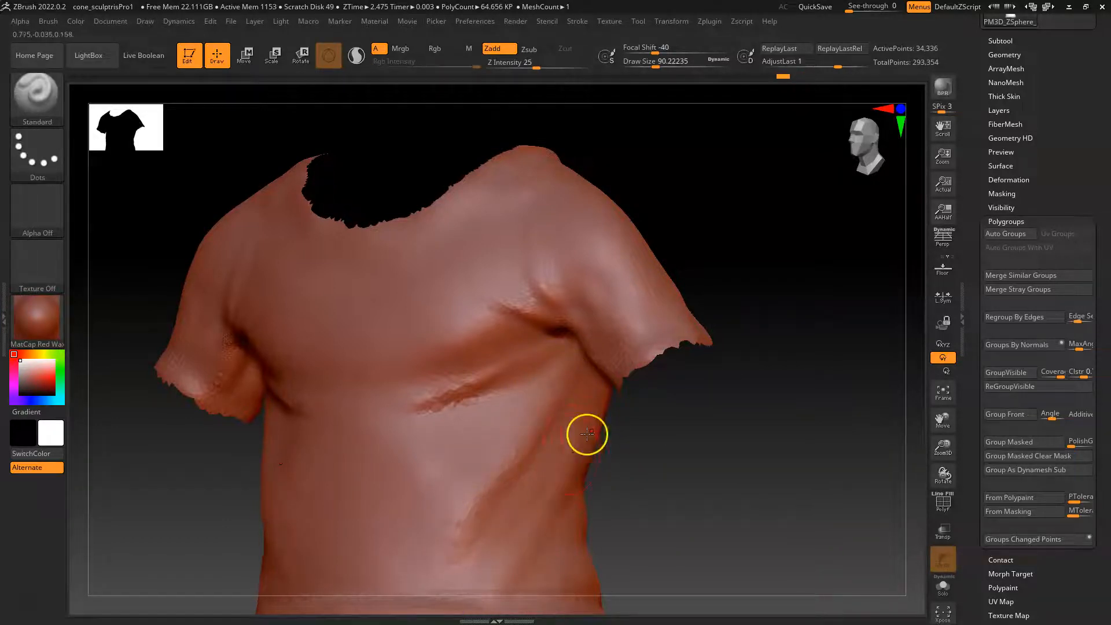
pyautogui.moveTo(587, 435); pyautogui.dragTo(570, 457)
pyautogui.moveTo(573, 459)
pyautogui.mouseDown(button='right')
pyautogui.moveTo(702, 440)
pyautogui.moveTo(529, 469)
pyautogui.mouseUp(button='right')
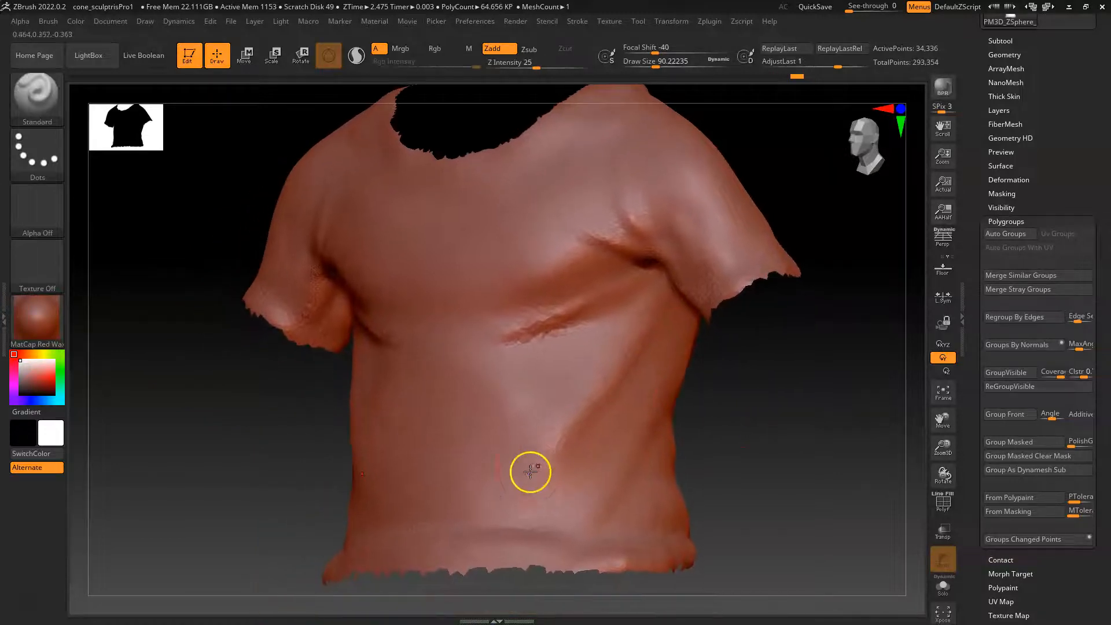
pyautogui.moveTo(669, 395); pyautogui.dragTo(608, 435, button='right')
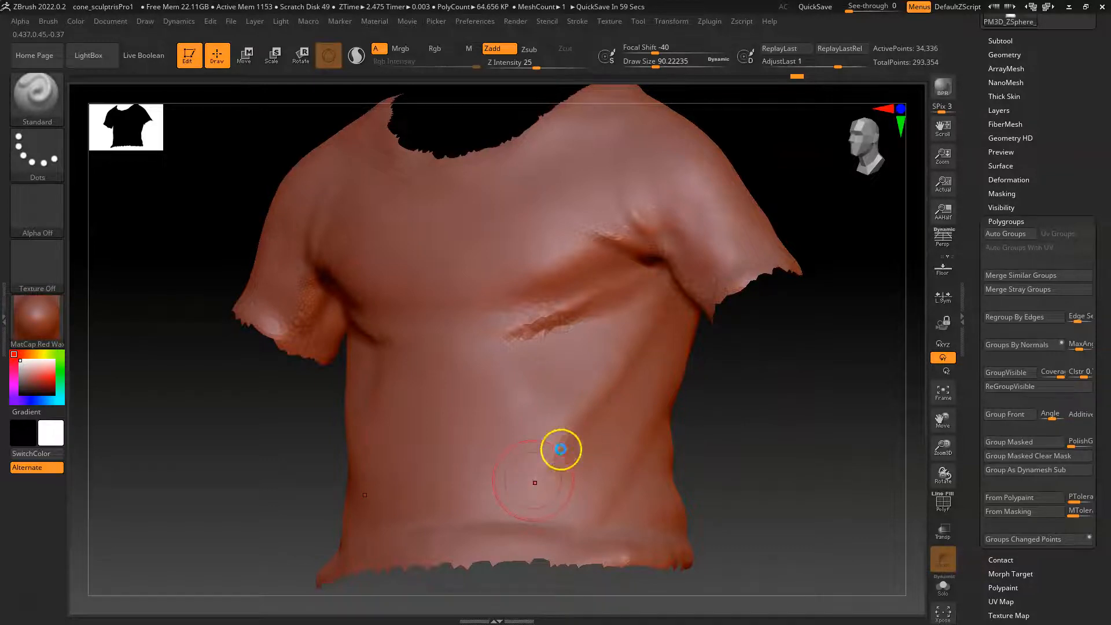
pyautogui.moveTo(647, 378); pyautogui.dragTo(682, 417, button='right')
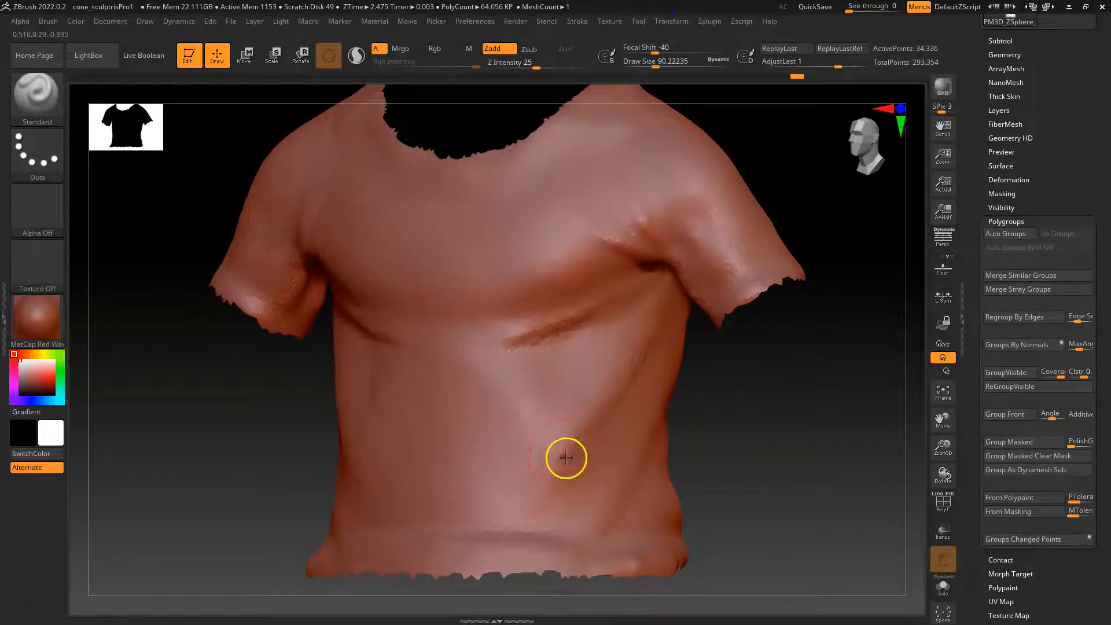
# Try to raise a fold on the shirt's lower belly, and undo the stroke.
pyautogui.moveTo(534, 482); pyautogui.dragTo(571, 440)
pyautogui.press('ctrl')
pyautogui.hotkey('ctrl', 'z')
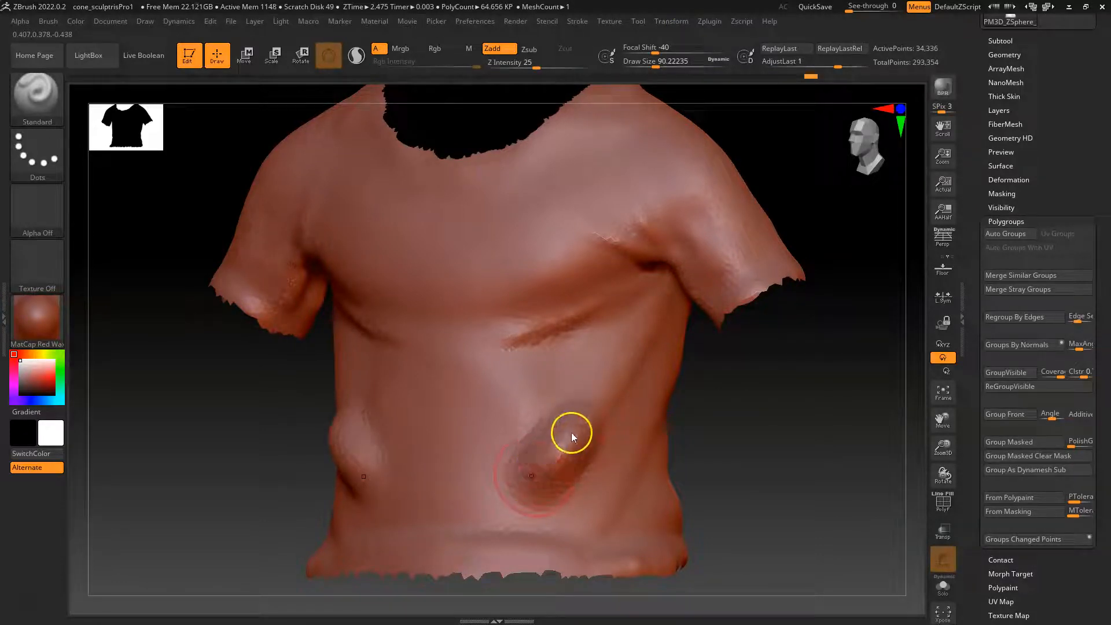
pyautogui.moveTo(692, 402)
pyautogui.mouseDown()
pyautogui.moveTo(722, 387)
pyautogui.moveTo(672, 412)
pyautogui.mouseUp()
pyautogui.hotkey('ctrl', 'z')
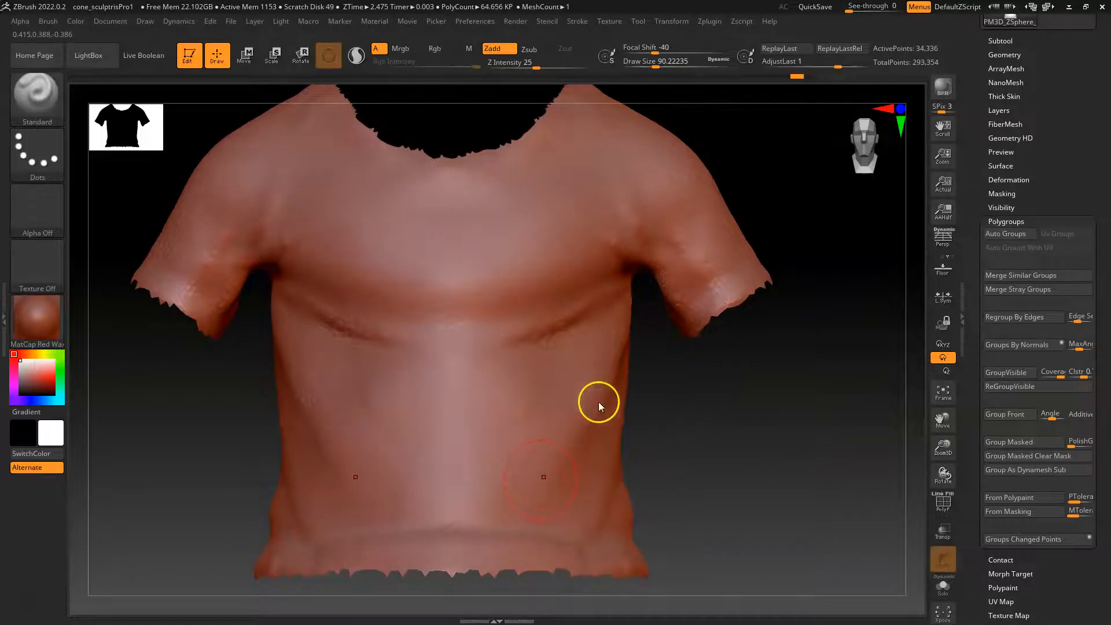
# Sculpt and smooth a draped fold across the upper chest below the shirt's neckline.
pyautogui.press('shift')
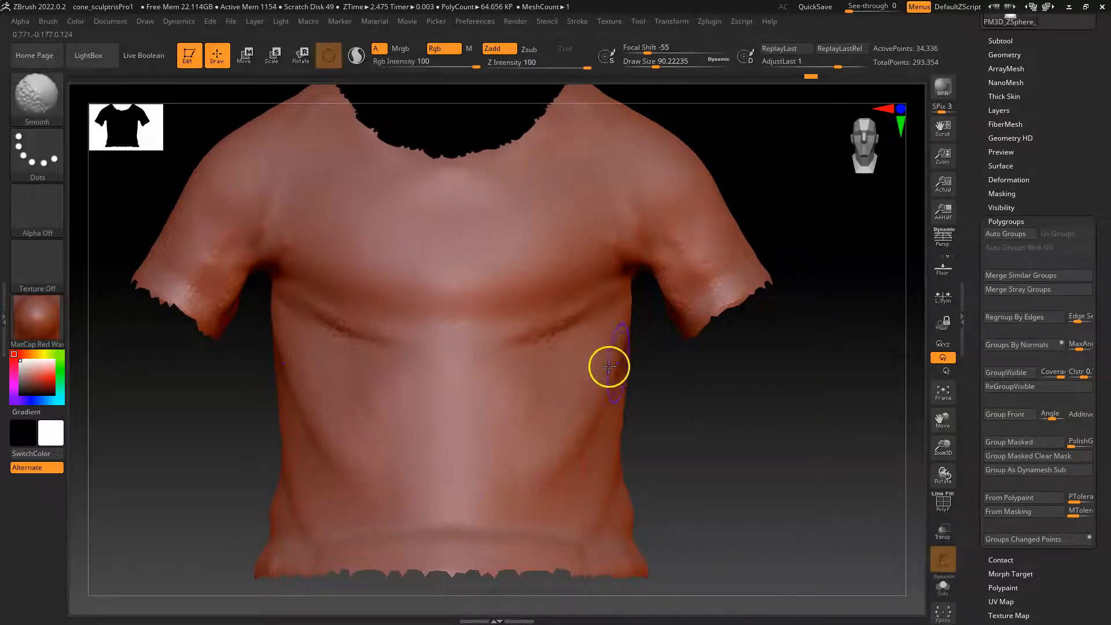
pyautogui.moveTo(528, 263)
pyautogui.mouseDown()
pyautogui.moveTo(526, 237)
pyautogui.moveTo(548, 206)
pyautogui.moveTo(526, 199)
pyautogui.mouseUp()
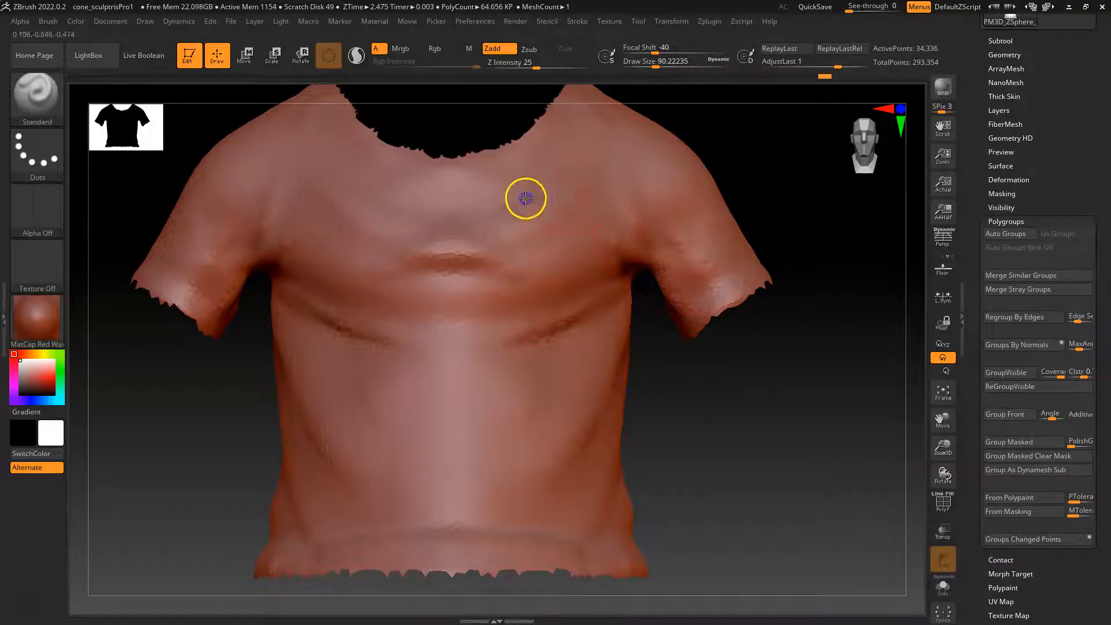
pyautogui.keyDown('shift'); pyautogui.moveTo(475, 257); pyautogui.dragTo(440, 272); pyautogui.keyUp('shift')
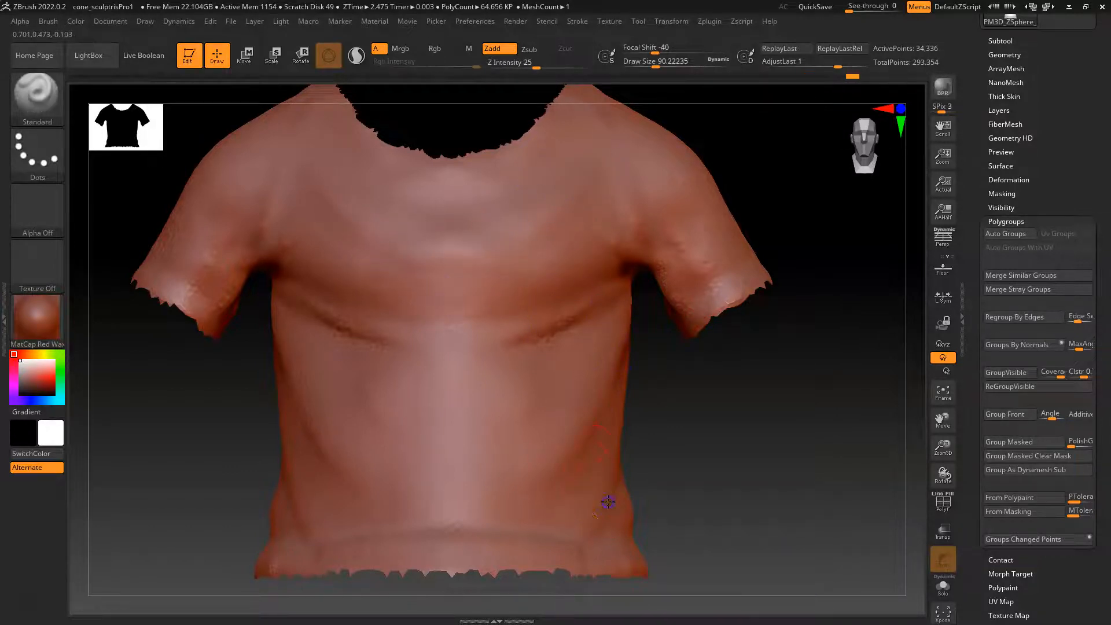
# Sculpt diagonal folds on the back of the shirt, running from the armpits down toward the waist.
pyautogui.moveTo(682, 449)
pyautogui.mouseDown()
pyautogui.moveTo(687, 481)
pyautogui.moveTo(747, 369)
pyautogui.mouseUp()
pyautogui.moveTo(467, 467)
pyautogui.mouseDown()
pyautogui.moveTo(526, 477)
pyautogui.moveTo(434, 459)
pyautogui.moveTo(447, 467)
pyautogui.mouseUp()
pyautogui.moveTo(811, 404); pyautogui.dragTo(755, 386)
pyautogui.moveTo(839, 352); pyautogui.dragTo(794, 325)
pyautogui.moveTo(447, 455)
pyautogui.keyDown('alt'); pyautogui.mouseDown()
pyautogui.moveTo(240, 498)
pyautogui.moveTo(228, 489)
pyautogui.mouseUp(); pyautogui.keyUp('alt')
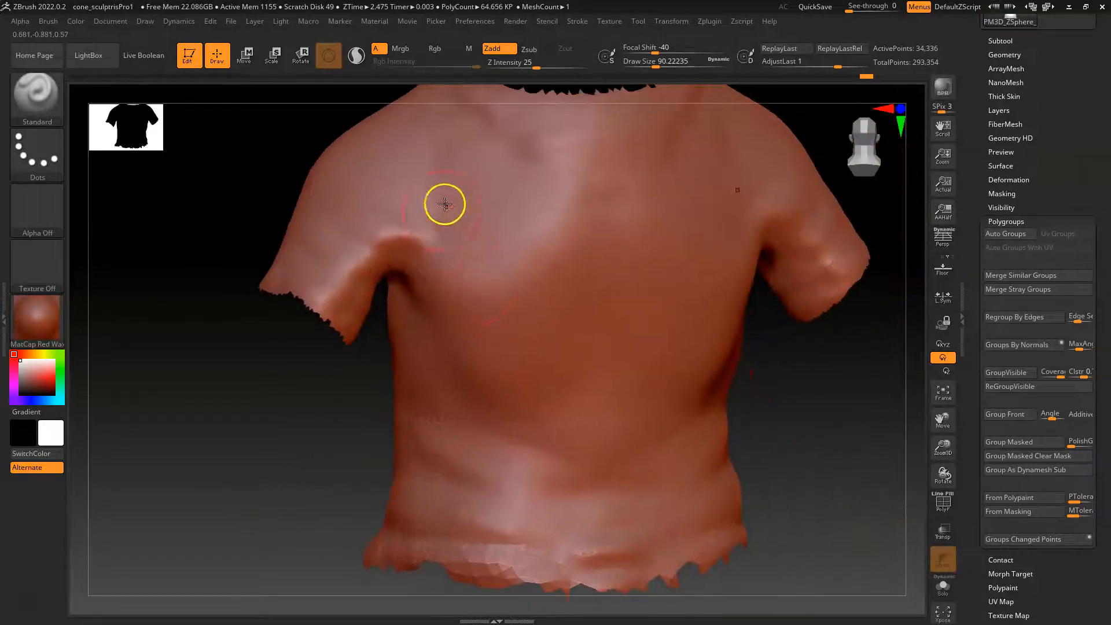
pyautogui.moveTo(444, 205); pyautogui.dragTo(593, 459)
pyautogui.moveTo(450, 241); pyautogui.dragTo(557, 495)
pyautogui.moveTo(421, 350); pyautogui.dragTo(545, 470)
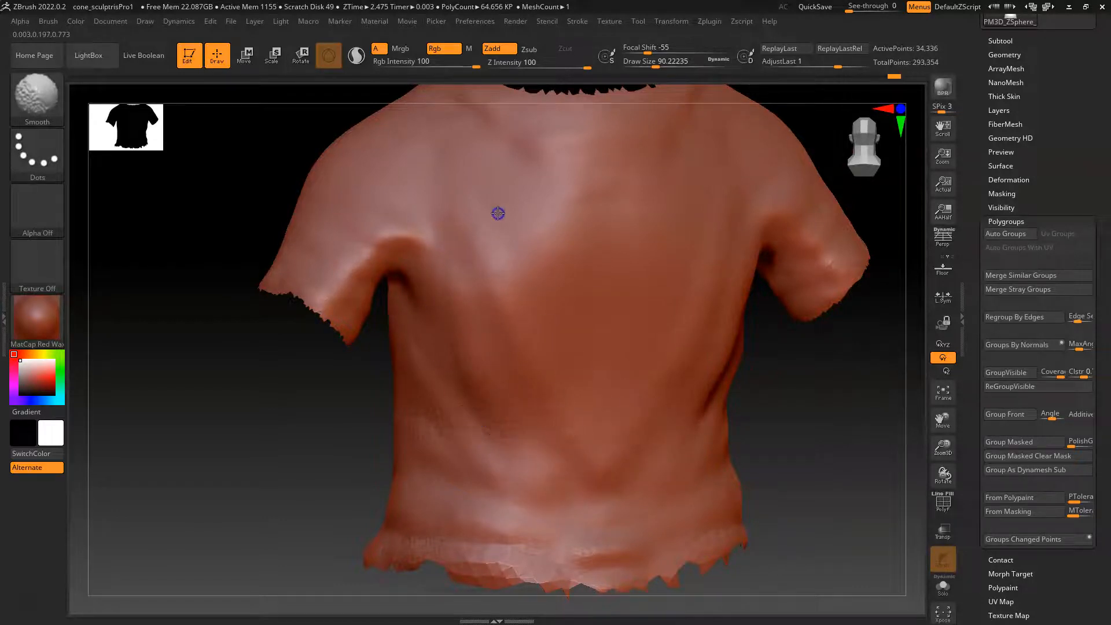
# Add folds over the back of the shirt's shoulders and smooth them, together with the chest folds.
pyautogui.moveTo(372, 158); pyautogui.dragTo(414, 223)
pyautogui.moveTo(416, 125)
pyautogui.mouseDown()
pyautogui.moveTo(386, 263)
pyautogui.moveTo(385, 206)
pyautogui.mouseUp()
pyautogui.keyDown('shift'); pyautogui.moveTo(437, 162); pyautogui.dragTo(409, 245); pyautogui.keyUp('shift')
pyautogui.moveTo(309, 498)
pyautogui.mouseDown()
pyautogui.moveTo(376, 490)
pyautogui.moveTo(610, 408)
pyautogui.moveTo(516, 379)
pyautogui.mouseUp()
pyautogui.keyDown('alt'); pyautogui.moveTo(565, 400); pyautogui.dragTo(590, 448); pyautogui.keyUp('alt')
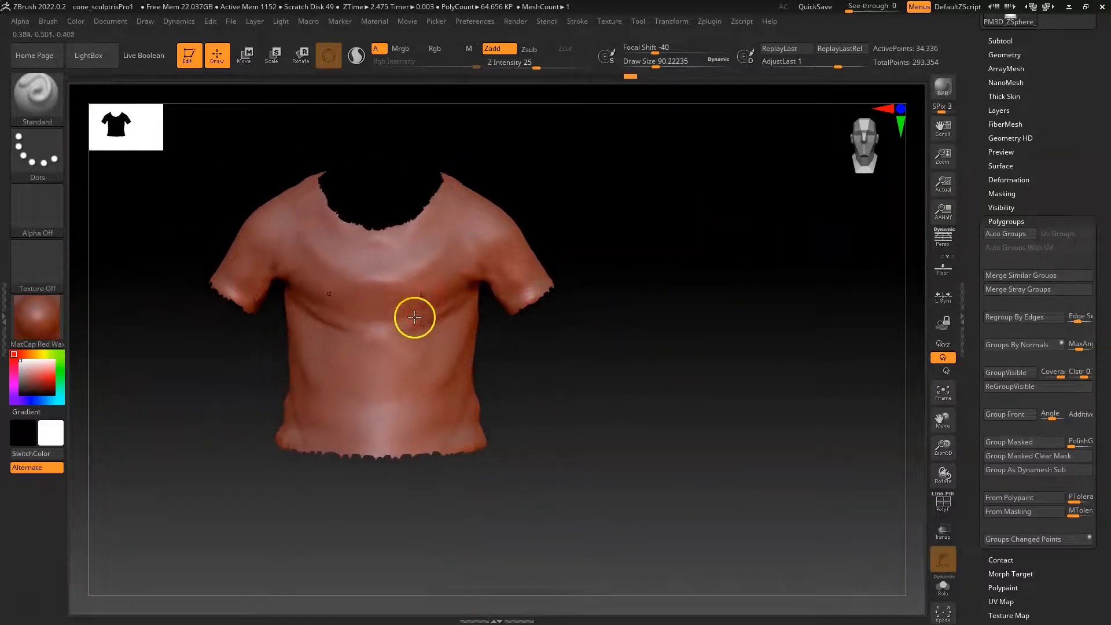
pyautogui.press('shift')
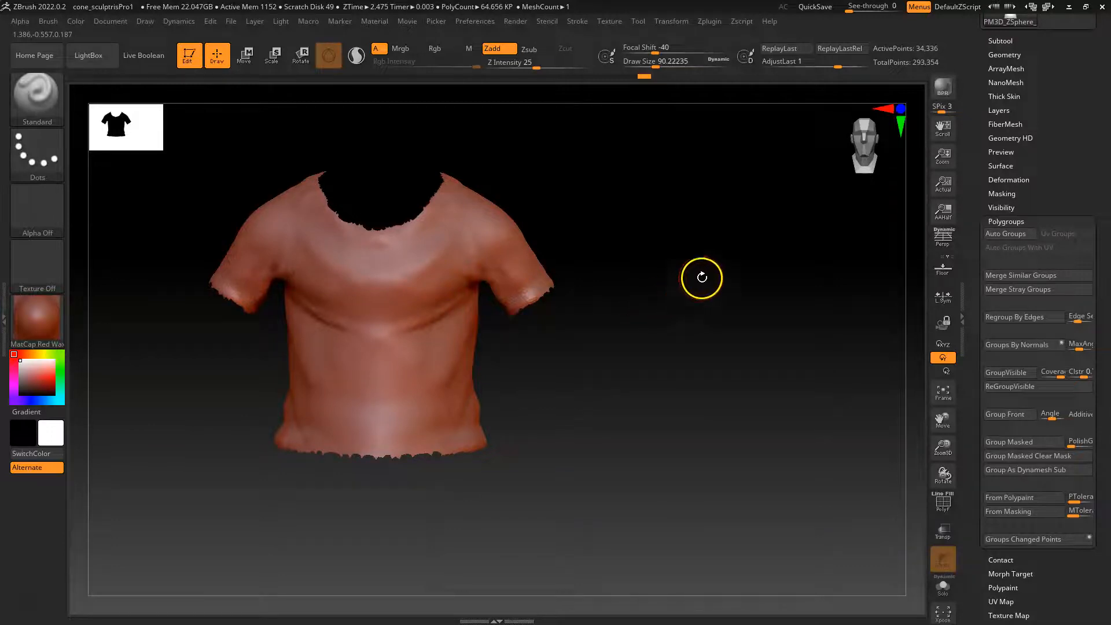
# Show the whole figure again and isolate the trousers polygroup.
pyautogui.keyDown('ctrl'); pyautogui.keyDown('shift'); pyautogui.click(744, 233); pyautogui.keyUp('shift'); pyautogui.keyUp('ctrl')
pyautogui.moveTo(751, 280); pyautogui.dragTo(703, 301)
pyautogui.moveTo(561, 396)
pyautogui.keyDown('alt'); pyautogui.mouseDown()
pyautogui.moveTo(521, 415)
pyautogui.moveTo(621, 404)
pyautogui.moveTo(660, 431)
pyautogui.mouseUp(); pyautogui.keyUp('alt')
pyautogui.keyDown('alt'); pyautogui.moveTo(705, 534); pyautogui.dragTo(571, 253); pyautogui.keyUp('alt')
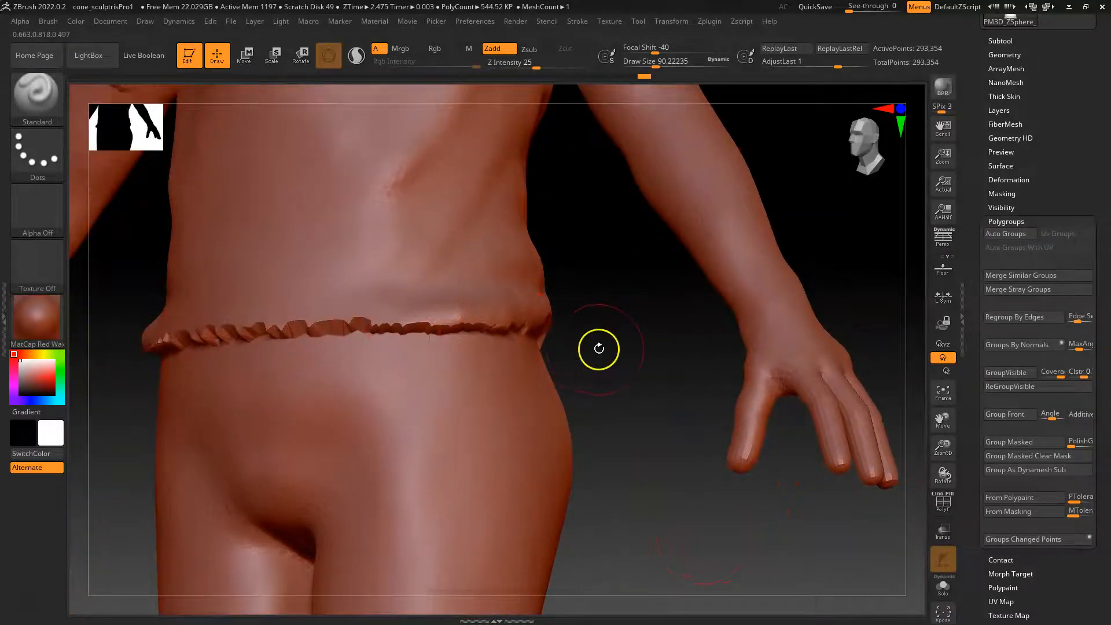
pyautogui.keyDown('alt'); pyautogui.moveTo(598, 332); pyautogui.dragTo(623, 541); pyautogui.keyUp('alt')
pyautogui.keyDown('alt'); pyautogui.moveTo(772, 206); pyautogui.dragTo(777, 317); pyautogui.keyUp('alt')
pyautogui.keyDown('alt'); pyautogui.moveTo(676, 372); pyautogui.dragTo(730, 148); pyautogui.keyUp('alt')
pyautogui.keyDown('alt'); pyautogui.moveTo(660, 499); pyautogui.dragTo(644, 330); pyautogui.keyUp('alt')
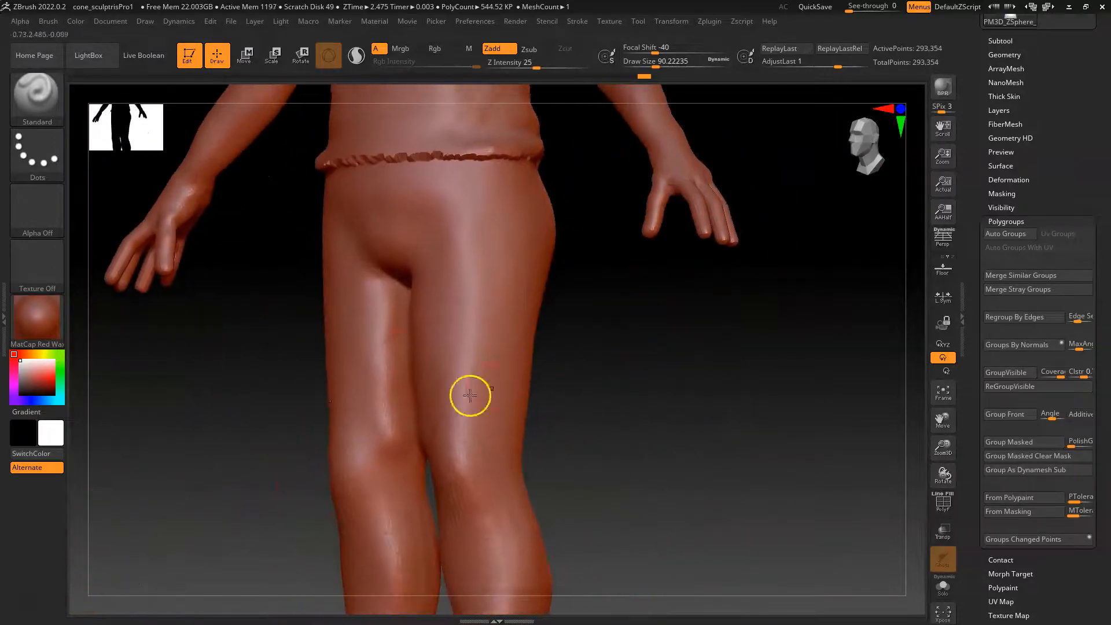
pyautogui.keyDown('alt'); pyautogui.moveTo(565, 371); pyautogui.dragTo(608, 400); pyautogui.keyUp('alt')
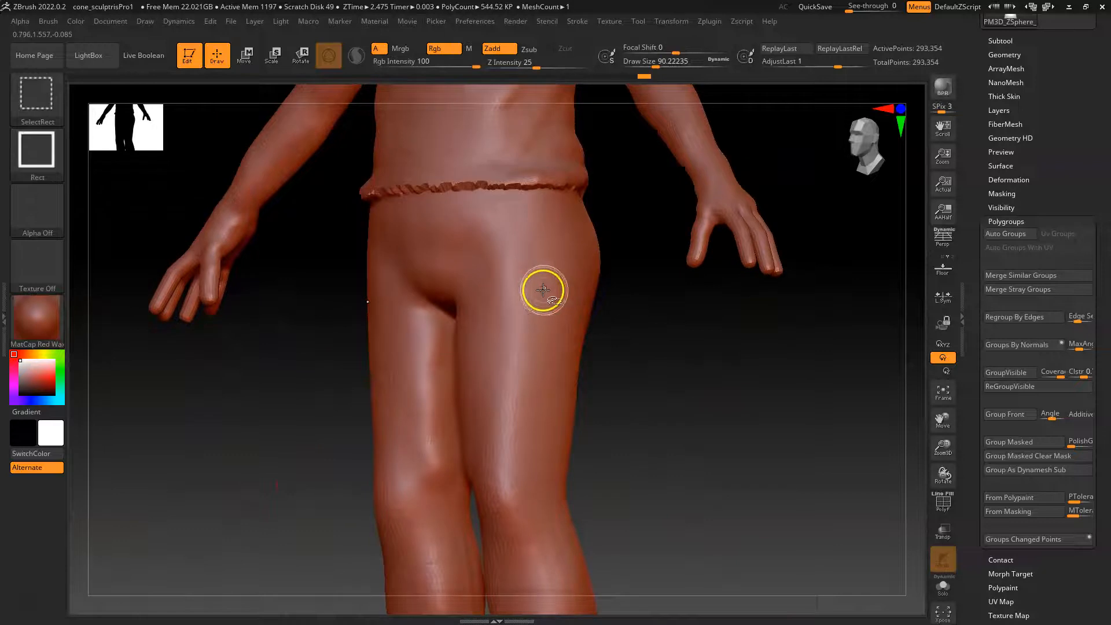
pyautogui.keyDown('ctrl'); pyautogui.keyDown('shift'); pyautogui.click(523, 281); pyautogui.keyUp('shift'); pyautogui.keyUp('ctrl')
# Sculpt the fly area of the trousers and long folds down the inner thighs, smoothing the strokes.
pyautogui.moveTo(588, 318)
pyautogui.mouseDown()
pyautogui.moveTo(621, 373)
pyautogui.moveTo(603, 249)
pyautogui.moveTo(611, 436)
pyautogui.moveTo(679, 421)
pyautogui.moveTo(642, 425)
pyautogui.mouseUp()
pyautogui.moveTo(427, 273); pyautogui.dragTo(450, 332)
pyautogui.press('shift')
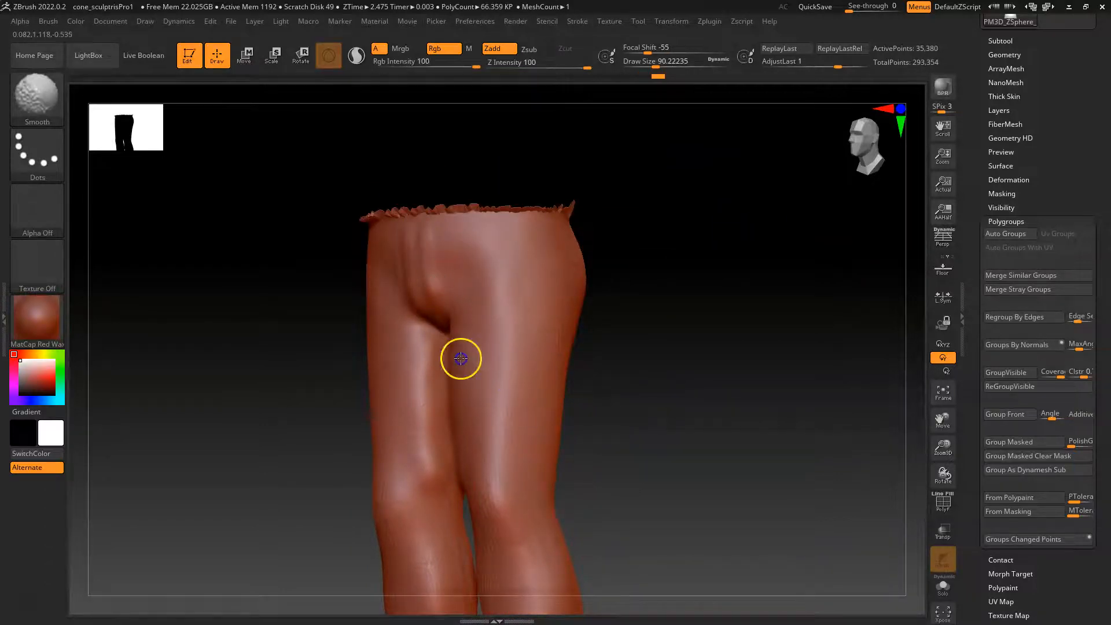
pyautogui.moveTo(638, 409)
pyautogui.mouseDown()
pyautogui.moveTo(667, 447)
pyautogui.moveTo(640, 371)
pyautogui.mouseUp()
pyautogui.moveTo(418, 249)
pyautogui.mouseDown()
pyautogui.moveTo(459, 457)
pyautogui.moveTo(444, 416)
pyautogui.mouseUp()
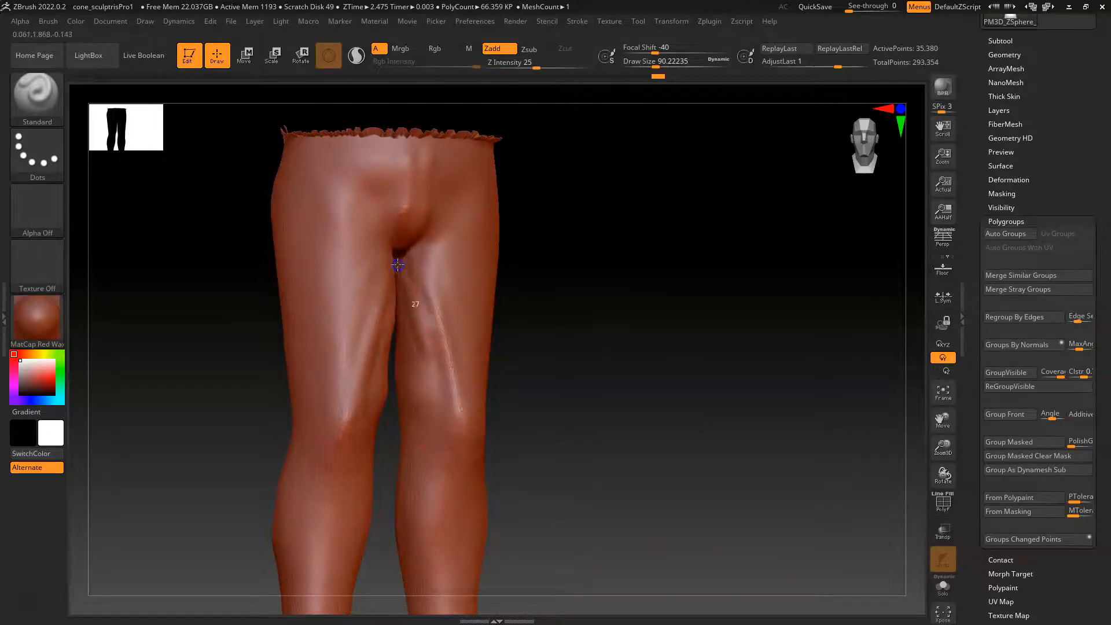
pyautogui.press('shift')
pyautogui.keyDown('shift'); pyautogui.moveTo(404, 276); pyautogui.dragTo(439, 360); pyautogui.keyUp('shift')
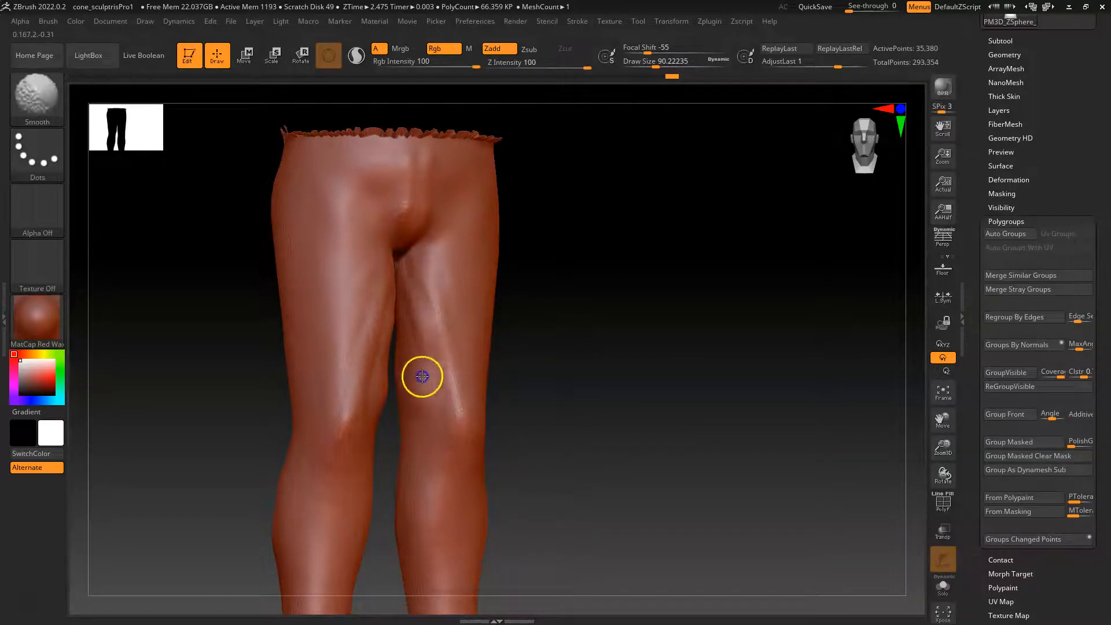
# Sculpt and smooth bunched cloth folds across the front of the trousers' lower legs.
pyautogui.keyDown('alt'); pyautogui.moveTo(543, 434); pyautogui.dragTo(564, 324); pyautogui.keyUp('alt')
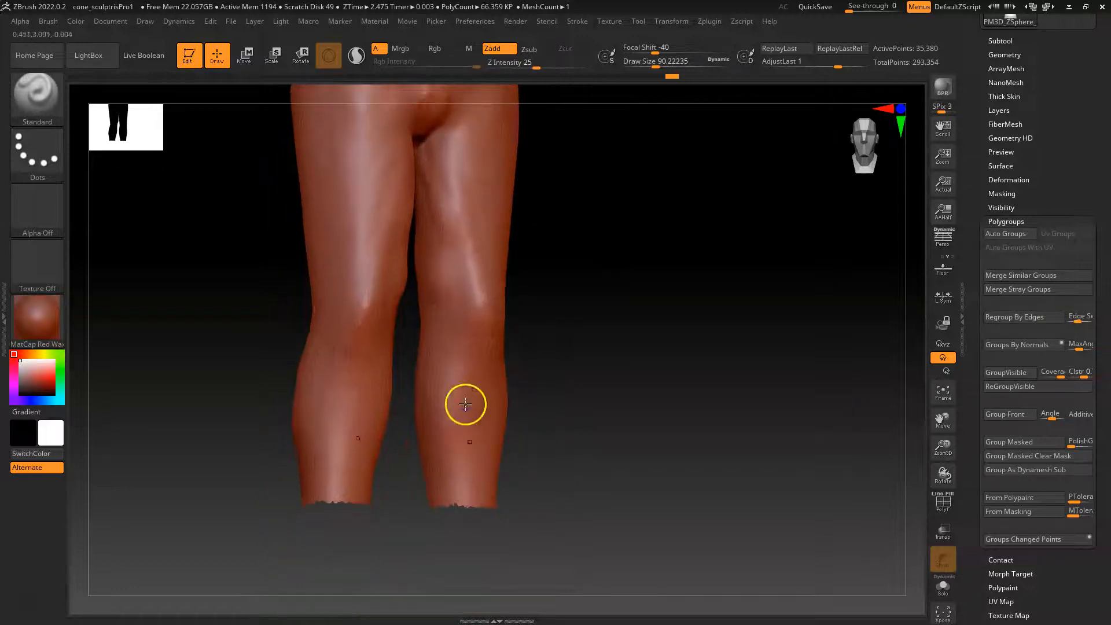
pyautogui.press('shift')
pyautogui.moveTo(631, 455); pyautogui.dragTo(564, 454)
pyautogui.moveTo(486, 398)
pyautogui.mouseDown()
pyautogui.moveTo(533, 400)
pyautogui.moveTo(463, 447)
pyautogui.mouseUp()
pyautogui.press('shift')
pyautogui.moveTo(523, 406)
pyautogui.keyDown('shift'); pyautogui.mouseDown()
pyautogui.moveTo(465, 427)
pyautogui.moveTo(488, 457)
pyautogui.moveTo(479, 454)
pyautogui.mouseUp(); pyautogui.keyUp('shift')
pyautogui.press('shift')
# Build up raised cloth folds around the trouser cuffs above the ankles.
pyautogui.moveTo(541, 474)
pyautogui.mouseDown()
pyautogui.moveTo(492, 472)
pyautogui.moveTo(514, 486)
pyautogui.moveTo(457, 496)
pyautogui.mouseUp()
pyautogui.moveTo(602, 464); pyautogui.dragTo(551, 485)
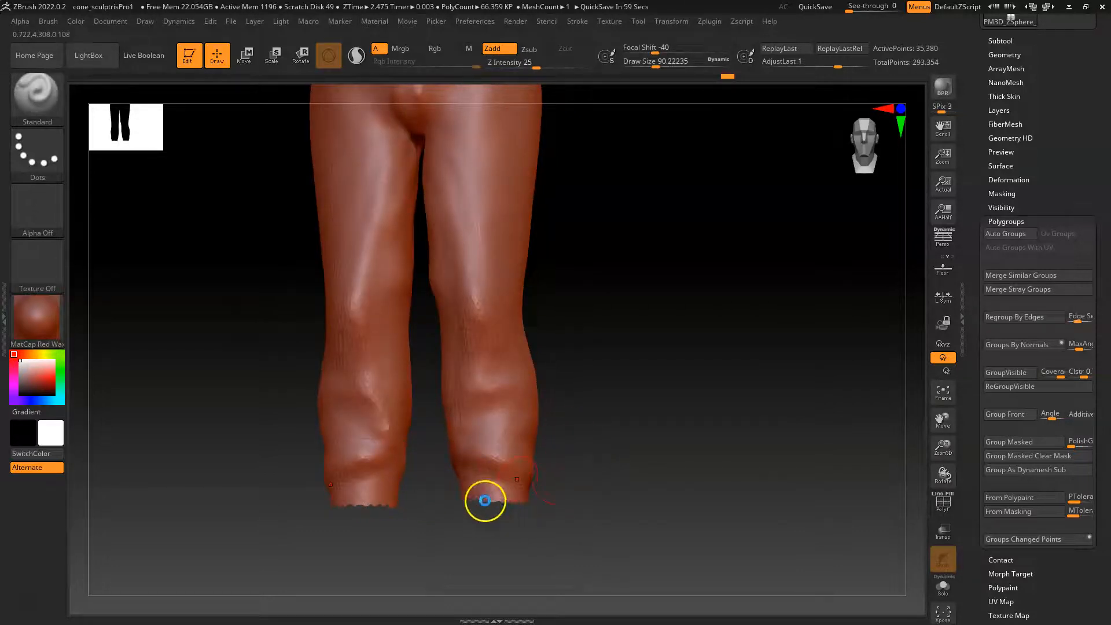
pyautogui.moveTo(489, 484); pyautogui.dragTo(532, 485)
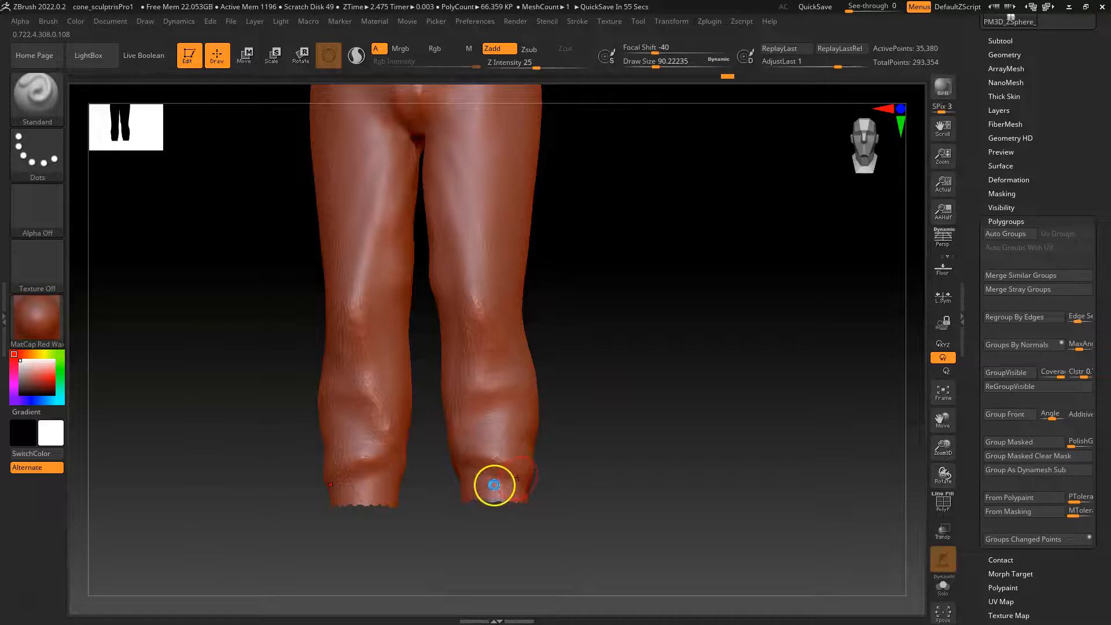
pyautogui.moveTo(558, 446); pyautogui.dragTo(583, 457)
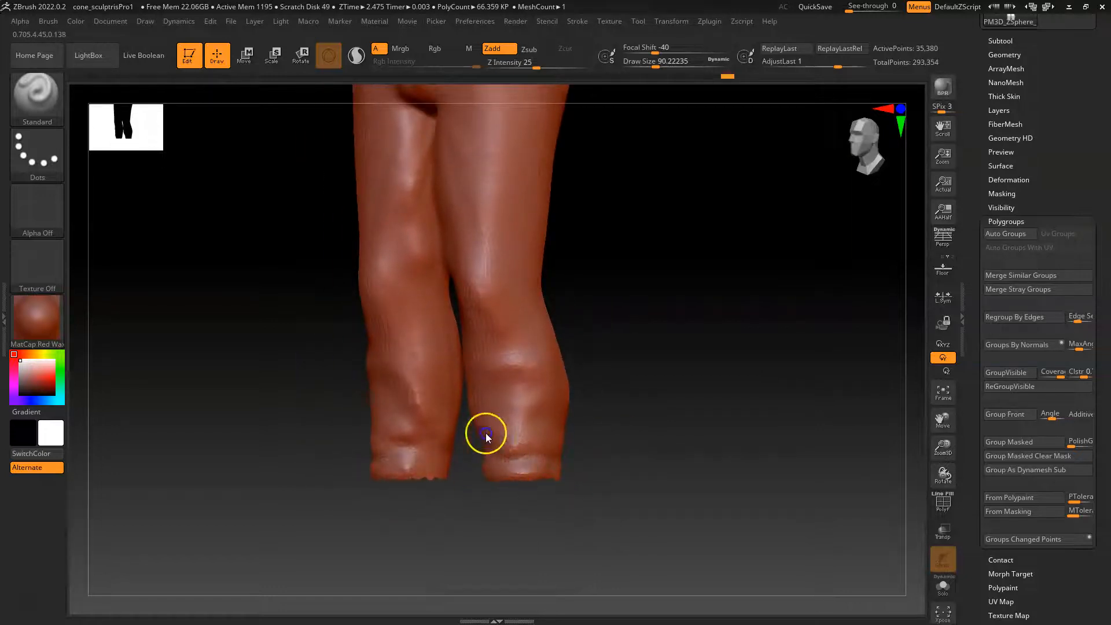
pyautogui.moveTo(485, 433); pyautogui.dragTo(531, 455)
pyautogui.moveTo(607, 466); pyautogui.dragTo(527, 467)
# Sculpt folds on the back of the trousers' calves and knees, and smooth them up toward the seat.
pyautogui.moveTo(618, 414); pyautogui.dragTo(533, 442)
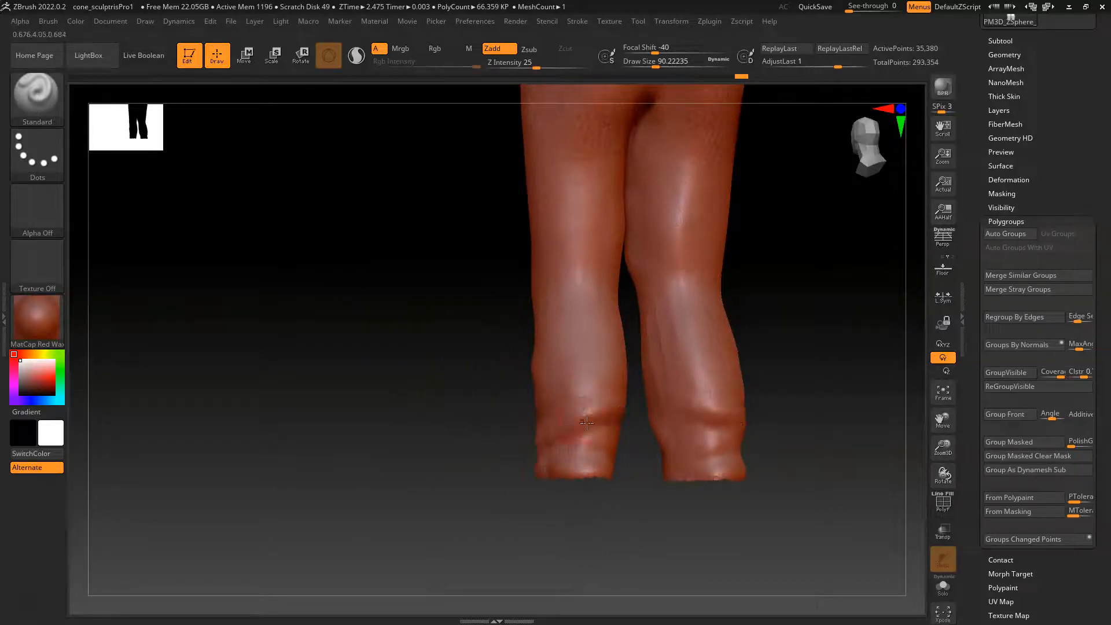
pyautogui.moveTo(615, 389); pyautogui.dragTo(544, 405)
pyautogui.moveTo(614, 376); pyautogui.dragTo(538, 382)
pyautogui.moveTo(619, 354)
pyautogui.mouseDown()
pyautogui.moveTo(544, 370)
pyautogui.moveTo(548, 405)
pyautogui.mouseUp()
pyautogui.moveTo(608, 509)
pyautogui.mouseDown()
pyautogui.moveTo(596, 566)
pyautogui.moveTo(503, 463)
pyautogui.mouseUp()
pyautogui.keyDown('shift'); pyautogui.moveTo(563, 356); pyautogui.dragTo(497, 481); pyautogui.keyUp('shift')
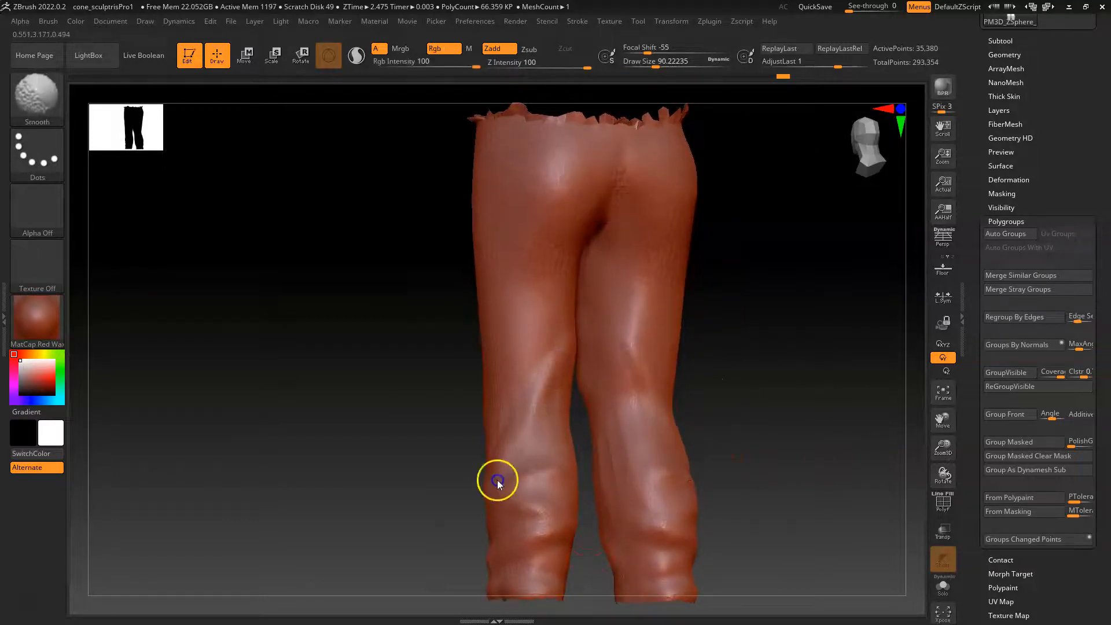
pyautogui.keyDown('shift'); pyautogui.moveTo(547, 363); pyautogui.dragTo(521, 362); pyautogui.keyUp('shift')
pyautogui.moveTo(512, 203)
pyautogui.keyDown('shift'); pyautogui.mouseDown()
pyautogui.moveTo(516, 365)
pyautogui.moveTo(377, 417)
pyautogui.moveTo(439, 365)
pyautogui.moveTo(412, 385)
pyautogui.moveTo(575, 361)
pyautogui.mouseUp(); pyautogui.keyUp('shift')
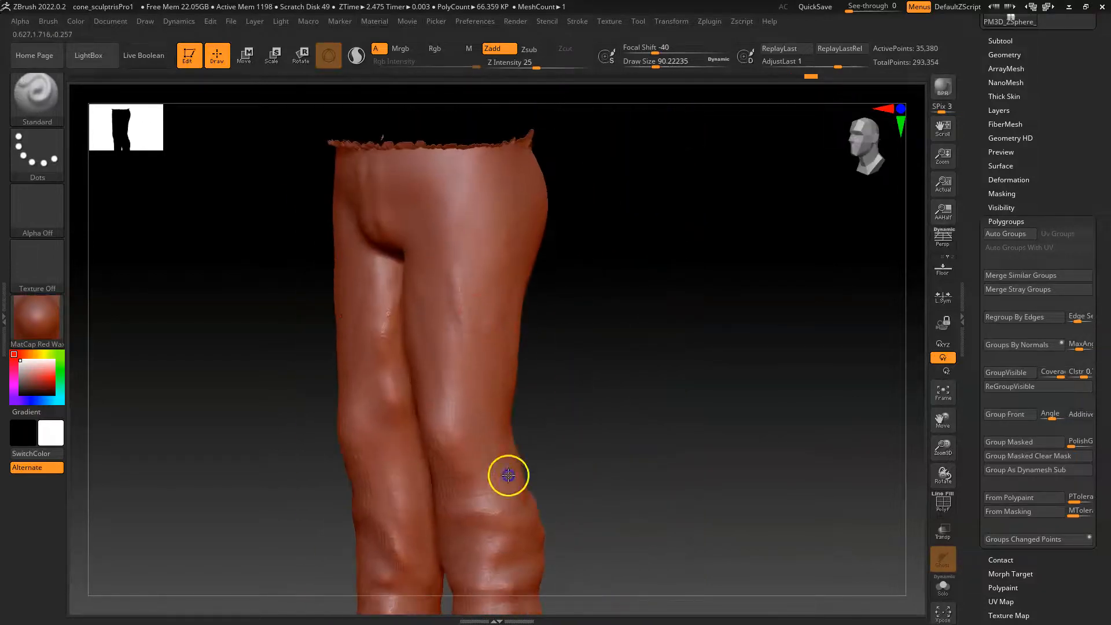
pyautogui.moveTo(487, 380); pyautogui.dragTo(633, 335)
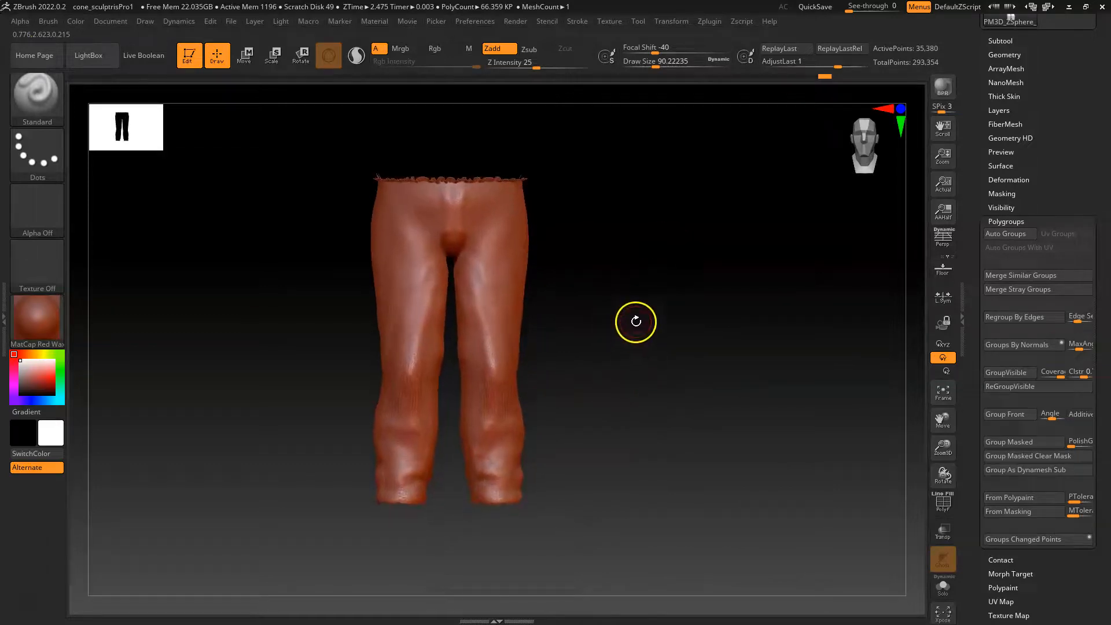
# Unhide all polygroups so the complete clothed figure is shown.
pyautogui.keyDown('ctrl'); pyautogui.keyDown('shift'); pyautogui.moveTo(742, 209); pyautogui.dragTo(676, 347); pyautogui.keyUp('shift'); pyautogui.keyUp('ctrl')
pyautogui.keyDown('ctrl'); pyautogui.keyDown('shift'); pyautogui.moveTo(764, 174); pyautogui.dragTo(788, 261); pyautogui.keyUp('shift'); pyautogui.keyUp('ctrl')
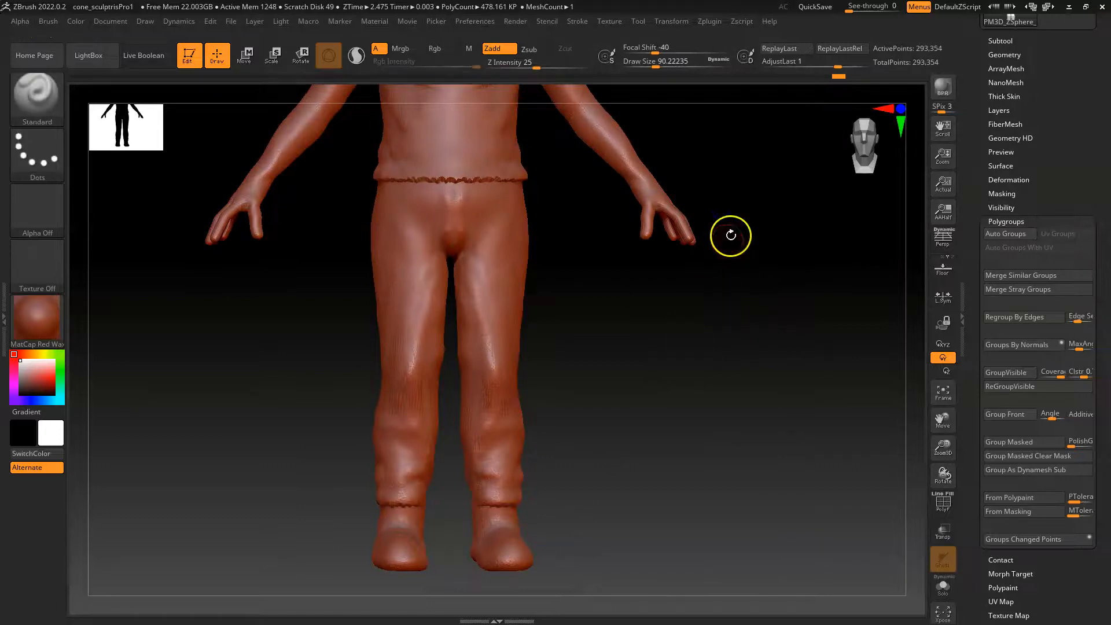
pyautogui.moveTo(665, 332)
pyautogui.mouseDown()
pyautogui.moveTo(669, 353)
pyautogui.moveTo(633, 345)
pyautogui.moveTo(685, 340)
pyautogui.moveTo(720, 305)
pyautogui.moveTo(566, 323)
pyautogui.moveTo(707, 314)
pyautogui.moveTo(649, 283)
pyautogui.moveTo(687, 310)
pyautogui.moveTo(676, 295)
pyautogui.mouseUp()
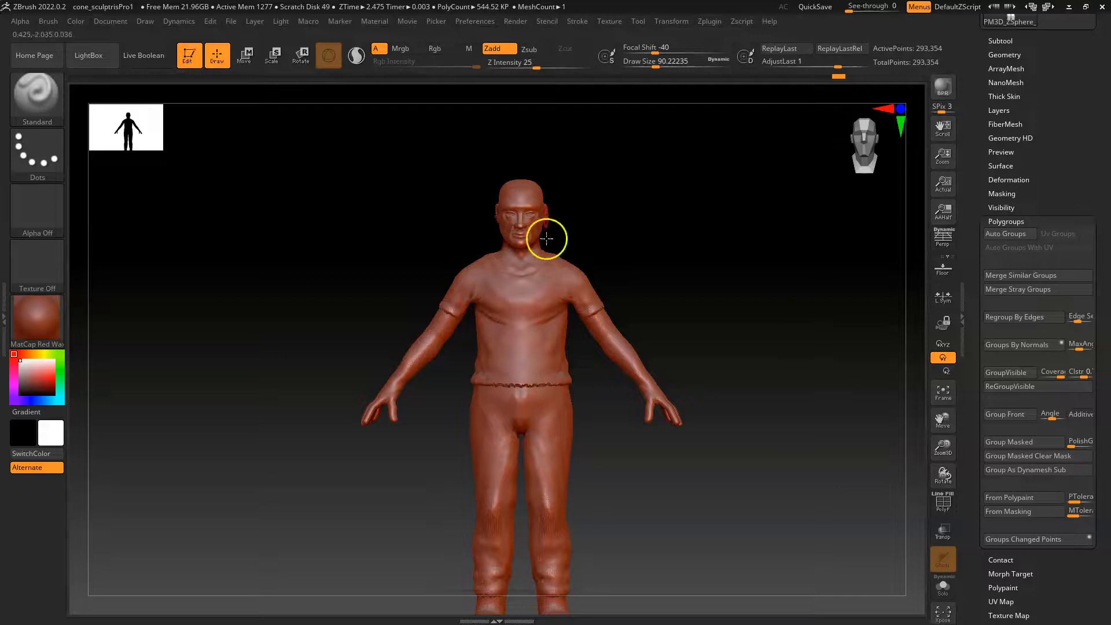
# Sculpt and smooth a diagonal fold across the stomach of the shirt on the full figure.
pyautogui.keyDown('alt'); pyautogui.moveTo(591, 433); pyautogui.dragTo(637, 483); pyautogui.keyUp('alt')
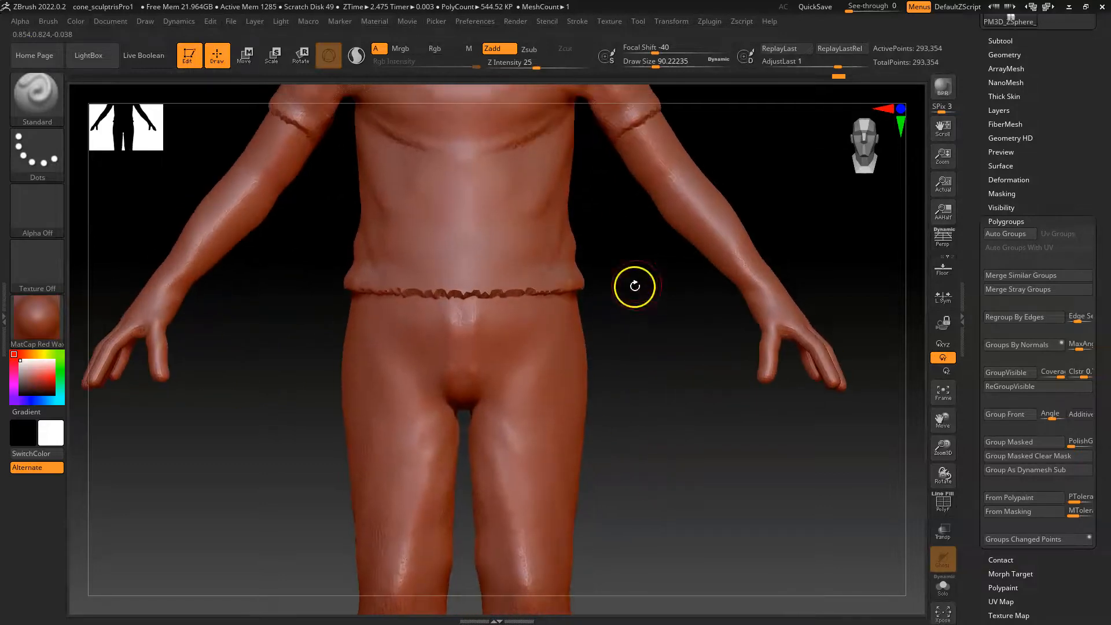
pyautogui.keyDown('alt'); pyautogui.moveTo(635, 286); pyautogui.dragTo(652, 493); pyautogui.keyUp('alt')
pyautogui.keyDown('alt'); pyautogui.moveTo(627, 391); pyautogui.dragTo(644, 434); pyautogui.keyUp('alt')
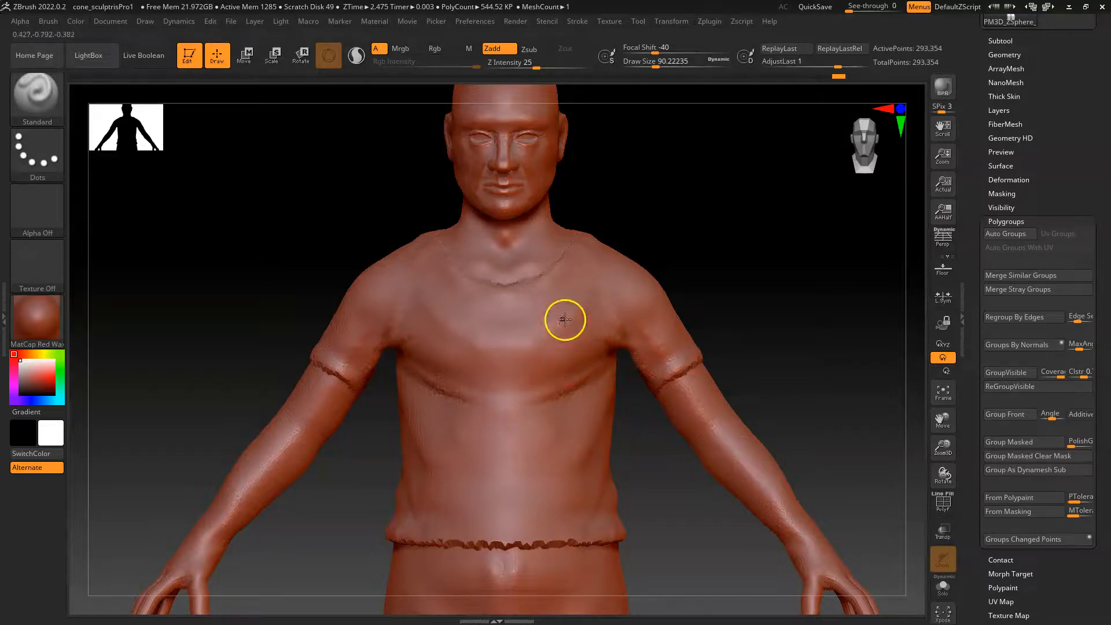
pyautogui.moveTo(585, 396); pyautogui.dragTo(488, 482)
pyautogui.moveTo(557, 415)
pyautogui.mouseDown()
pyautogui.moveTo(499, 474)
pyautogui.moveTo(513, 467)
pyautogui.mouseUp()
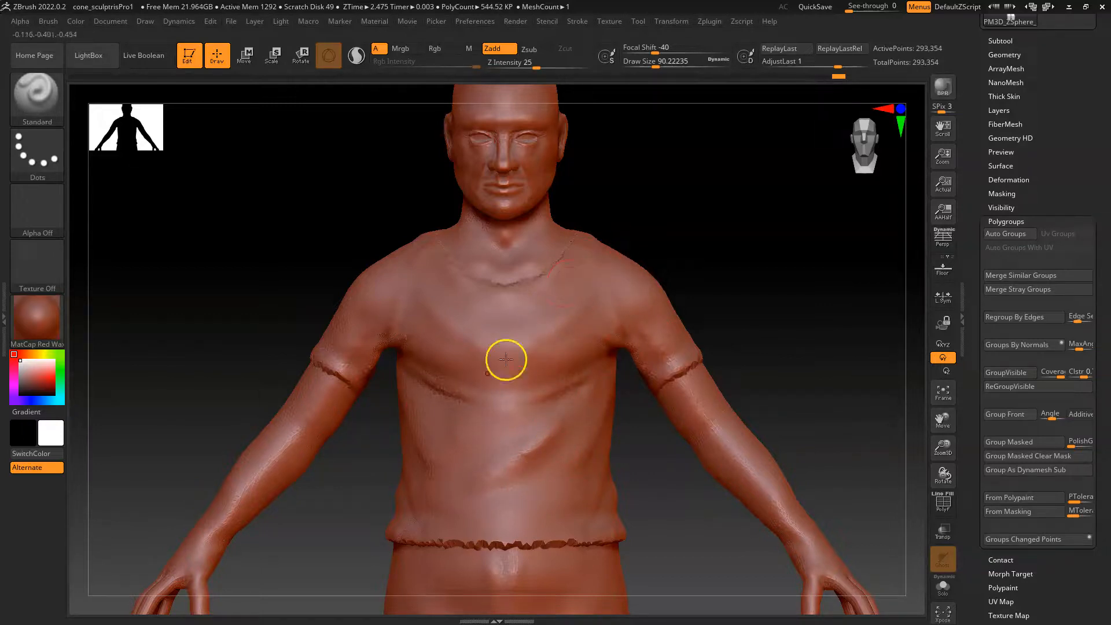
pyautogui.keyDown('shift'); pyautogui.moveTo(523, 475); pyautogui.dragTo(511, 467); pyautogui.keyUp('shift')
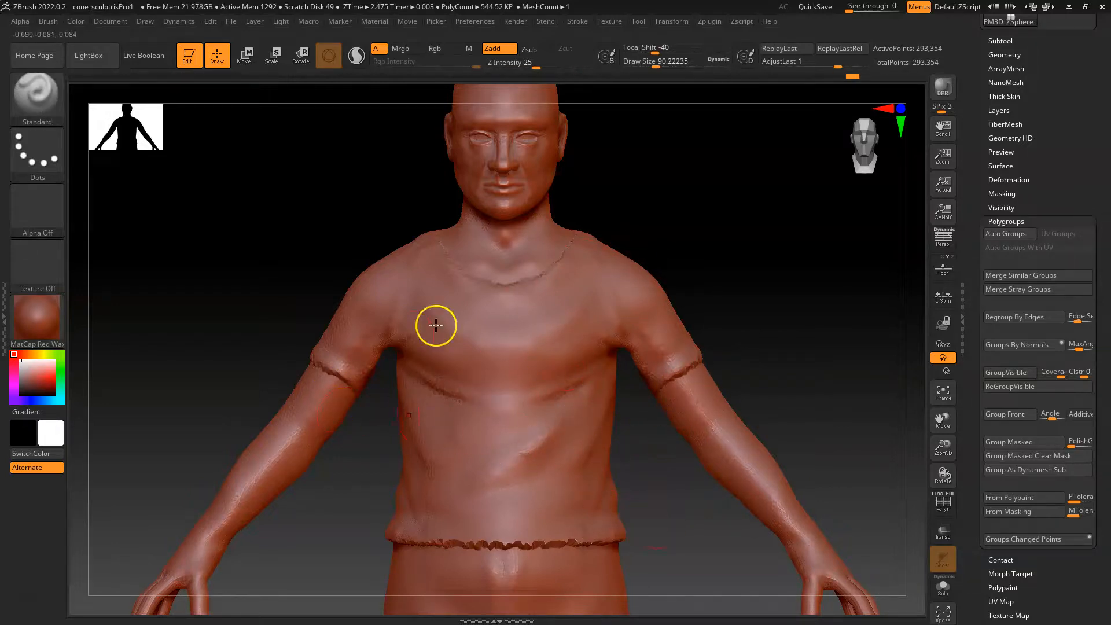
pyautogui.moveTo(634, 515)
pyautogui.keyDown('alt'); pyautogui.mouseDown()
pyautogui.moveTo(657, 486)
pyautogui.moveTo(689, 375)
pyautogui.mouseUp(); pyautogui.keyUp('alt')
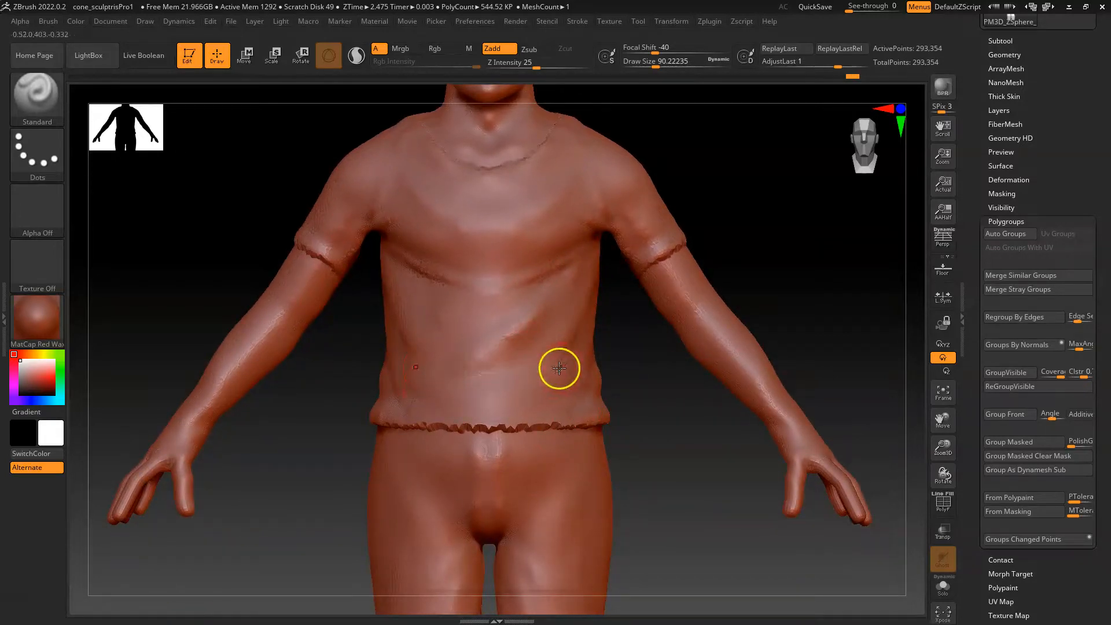
pyautogui.keyDown('alt'); pyautogui.moveTo(670, 441); pyautogui.dragTo(653, 416); pyautogui.keyUp('alt')
pyautogui.keyDown('alt'); pyautogui.moveTo(599, 500); pyautogui.dragTo(594, 323); pyautogui.keyUp('alt')
pyautogui.moveTo(682, 468)
pyautogui.mouseDown()
pyautogui.moveTo(633, 471)
pyautogui.moveTo(692, 484)
pyautogui.moveTo(593, 521)
pyautogui.moveTo(640, 466)
pyautogui.moveTo(574, 329)
pyautogui.moveTo(618, 481)
pyautogui.moveTo(625, 417)
pyautogui.moveTo(625, 427)
pyautogui.mouseUp()
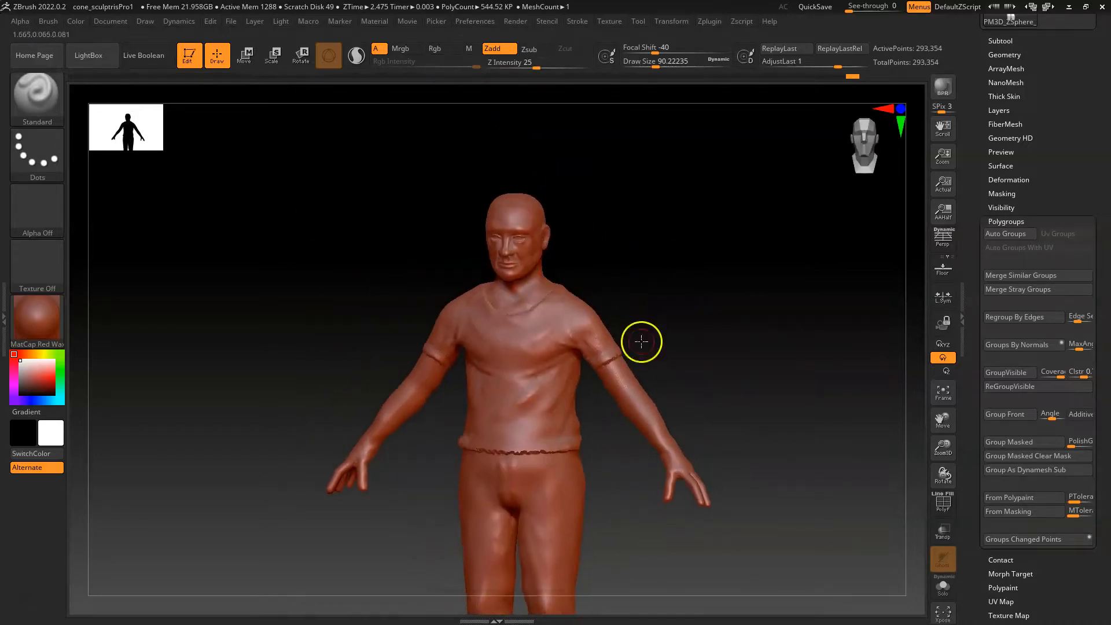